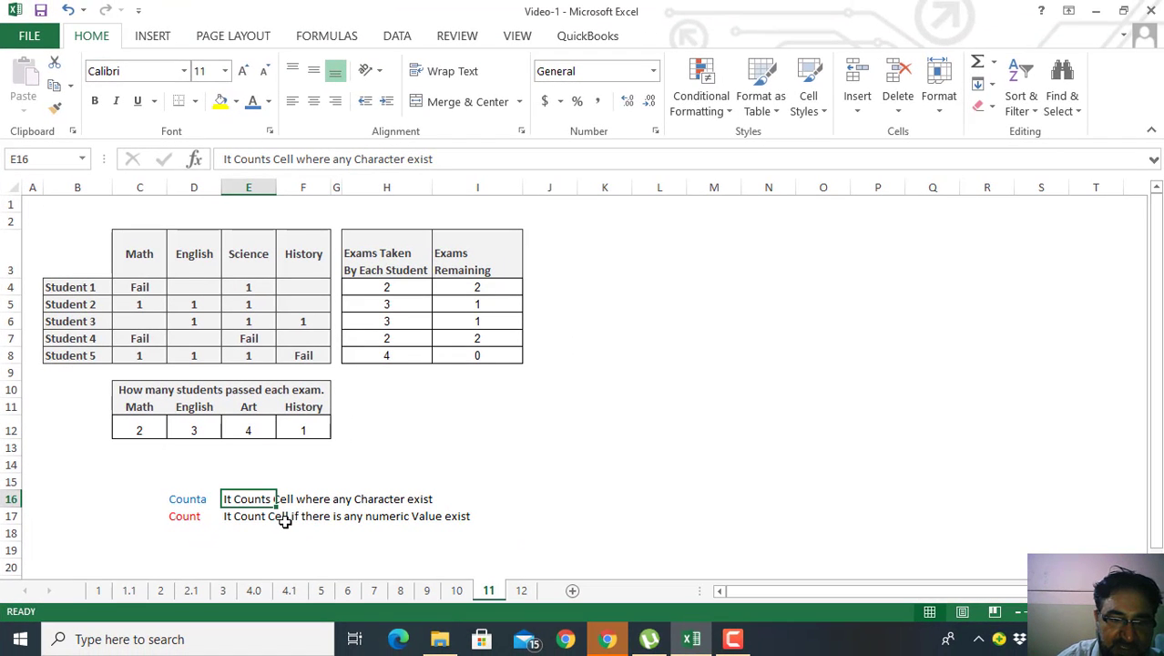
# Read through the Counta and Count descriptions in rows 16 and 17
pyautogui.press('Right')
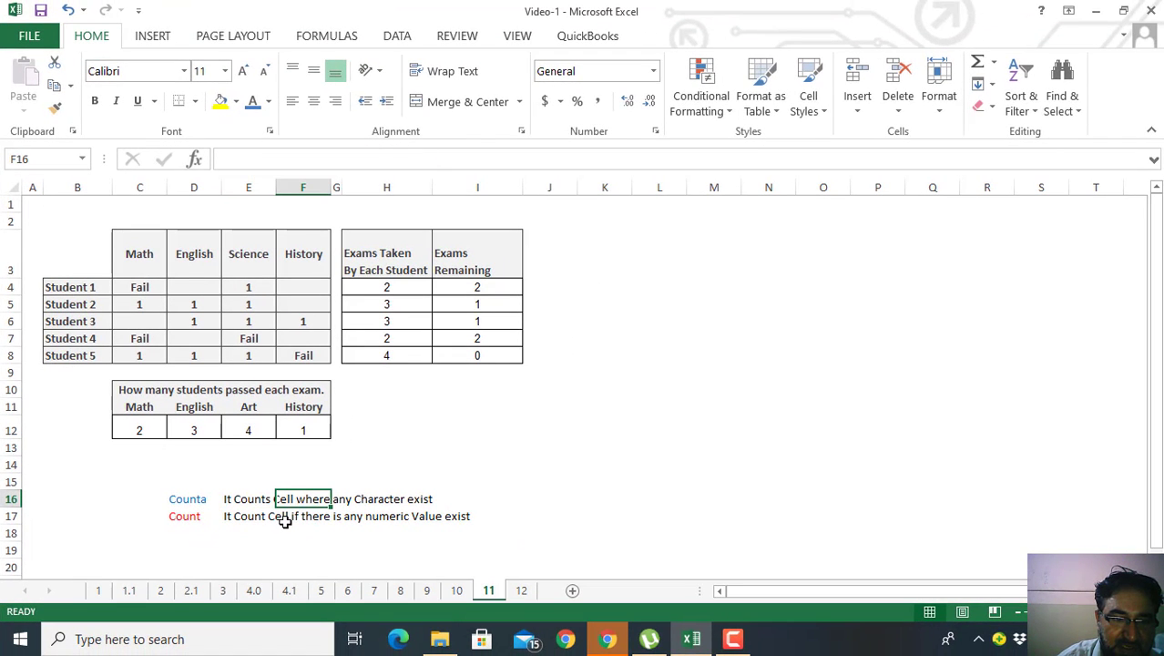
pyautogui.press('Right')
pyautogui.press('Right')
pyautogui.press('Right')
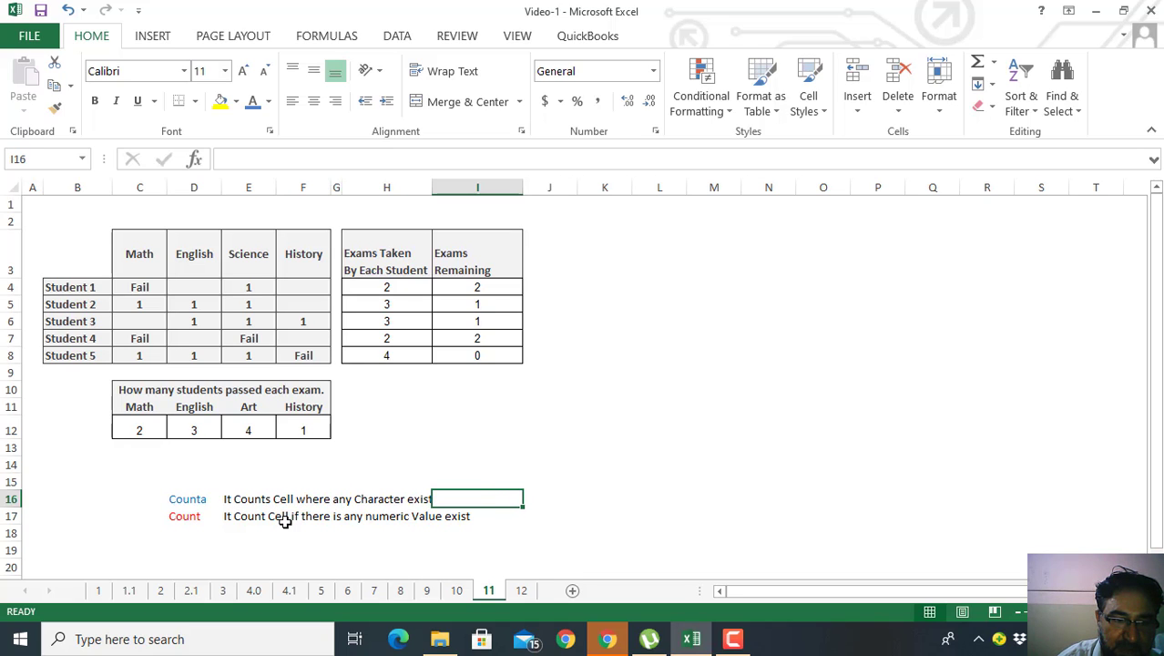
pyautogui.press('Down')
pyautogui.press('Left')
pyautogui.press('Left')
pyautogui.press('Left')
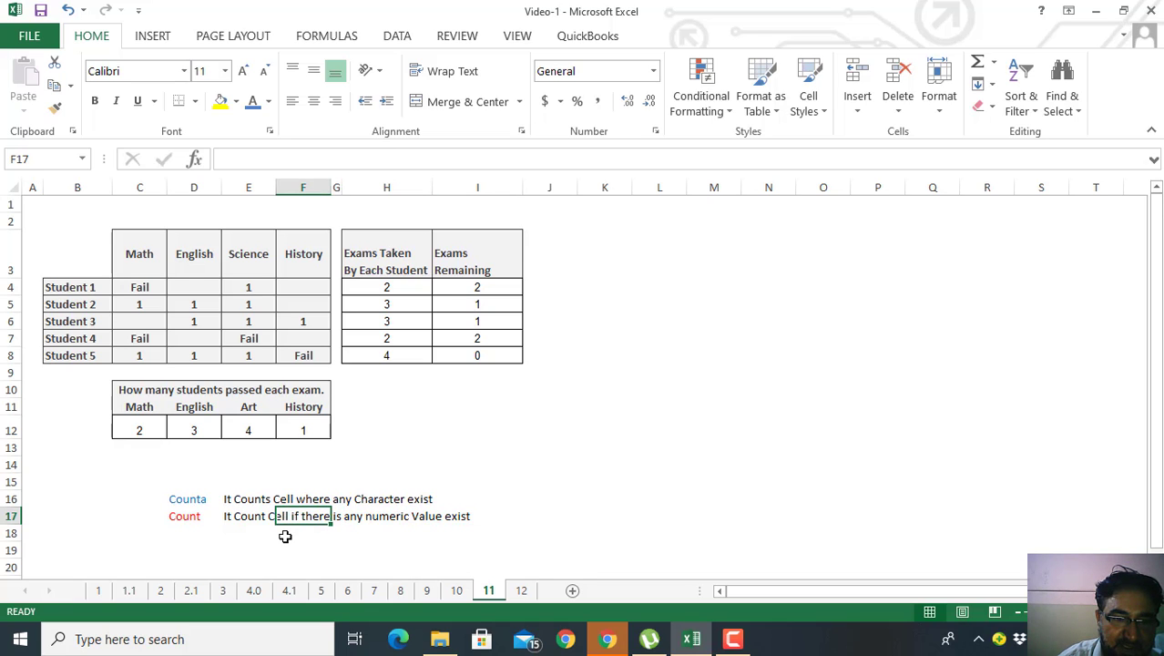
pyautogui.press('Right')
pyautogui.press('Right')
pyautogui.press('Right')
pyautogui.press('Right')
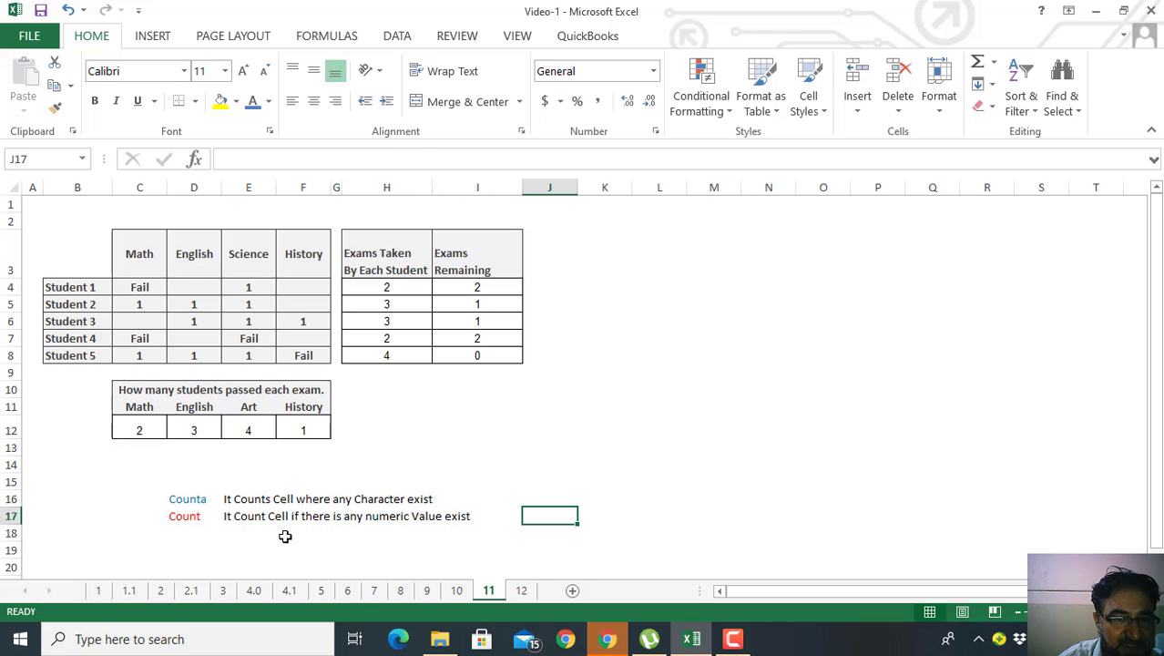
pyautogui.press('Left')
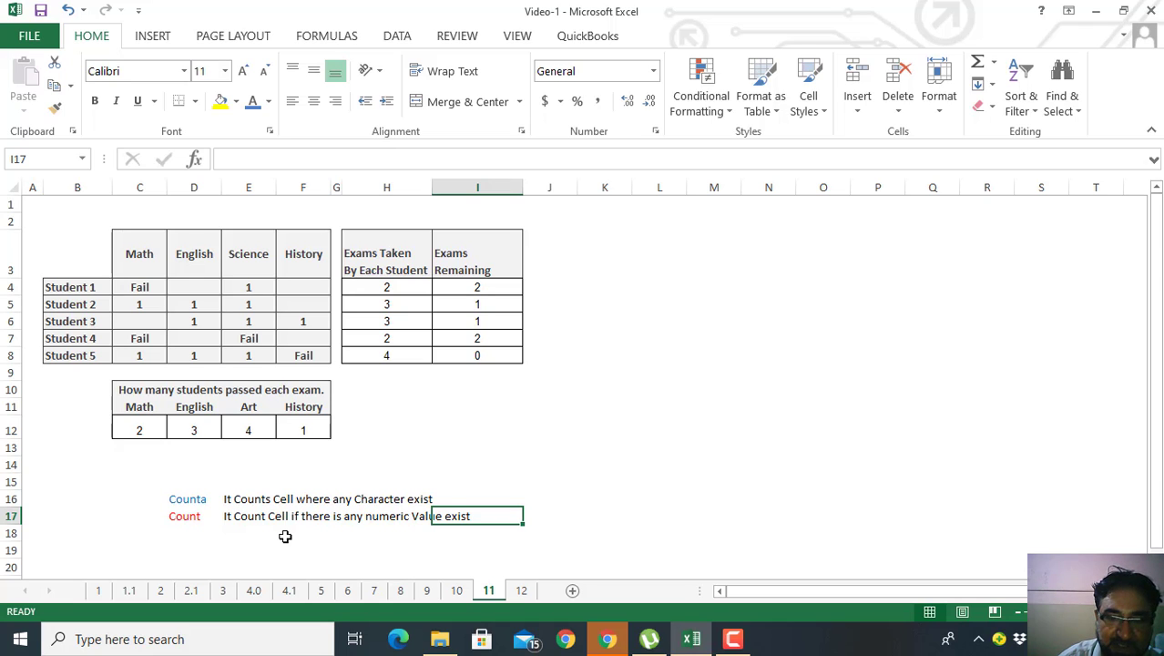
# Examine the COUNTA formula for Student 1's exams taken in cell H4 and the range it references
pyautogui.press('Up')
pyautogui.press('Up')
pyautogui.press('Up')
pyautogui.press('Up')
pyautogui.press('Up')
pyautogui.press('Up')
pyautogui.press('Up')
pyautogui.press('Up')
pyautogui.press('Up')
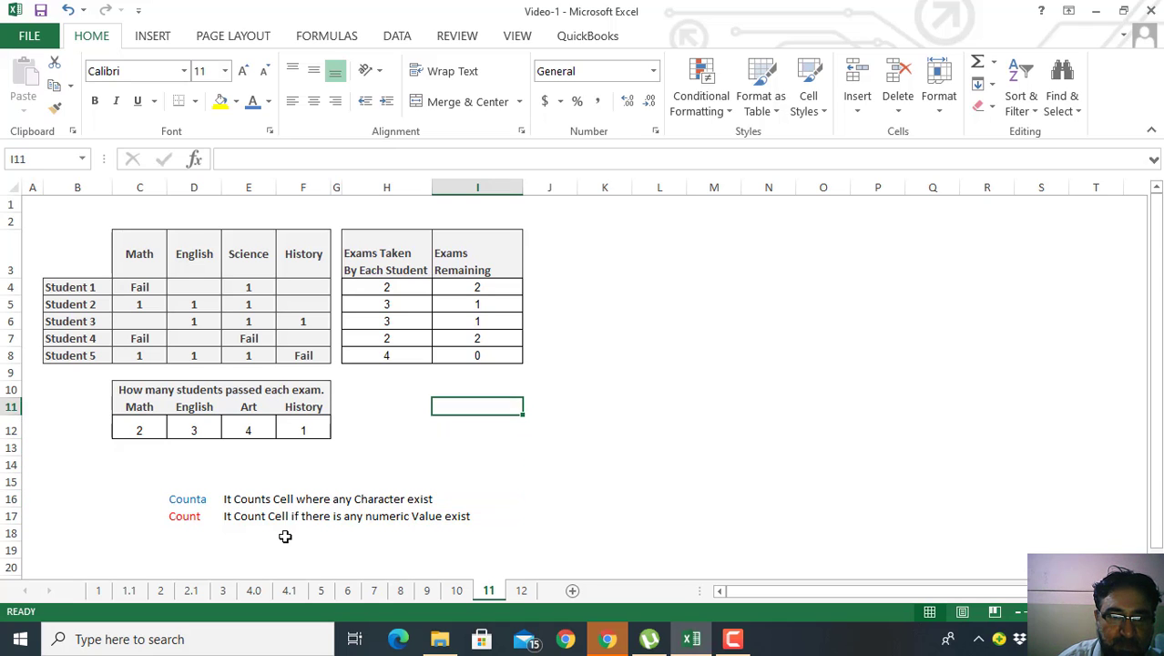
pyautogui.press('Up')
pyautogui.press('Up')
pyautogui.press('Up')
pyautogui.press('Left')
pyautogui.press('Left')
pyautogui.press('Left')
pyautogui.press('Left')
pyautogui.press('Left')
pyautogui.press('Left')
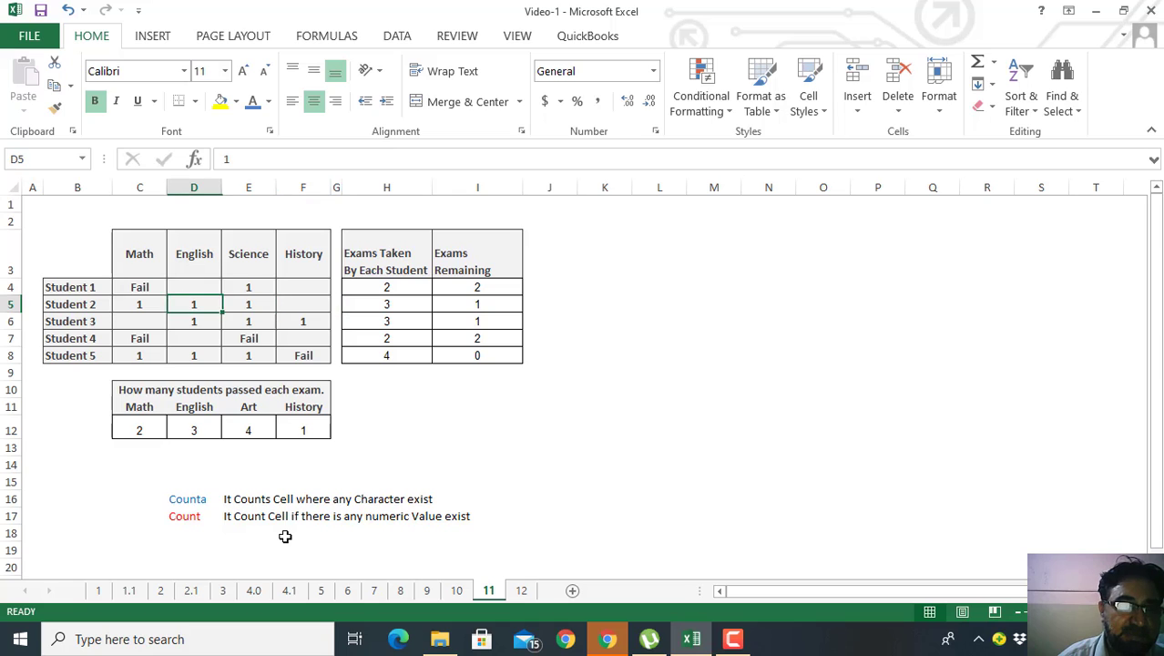
pyautogui.press('Up')
pyautogui.press('Right')
pyautogui.press('Right')
pyautogui.press('Right')
pyautogui.press('Right')
pyautogui.press('Right')
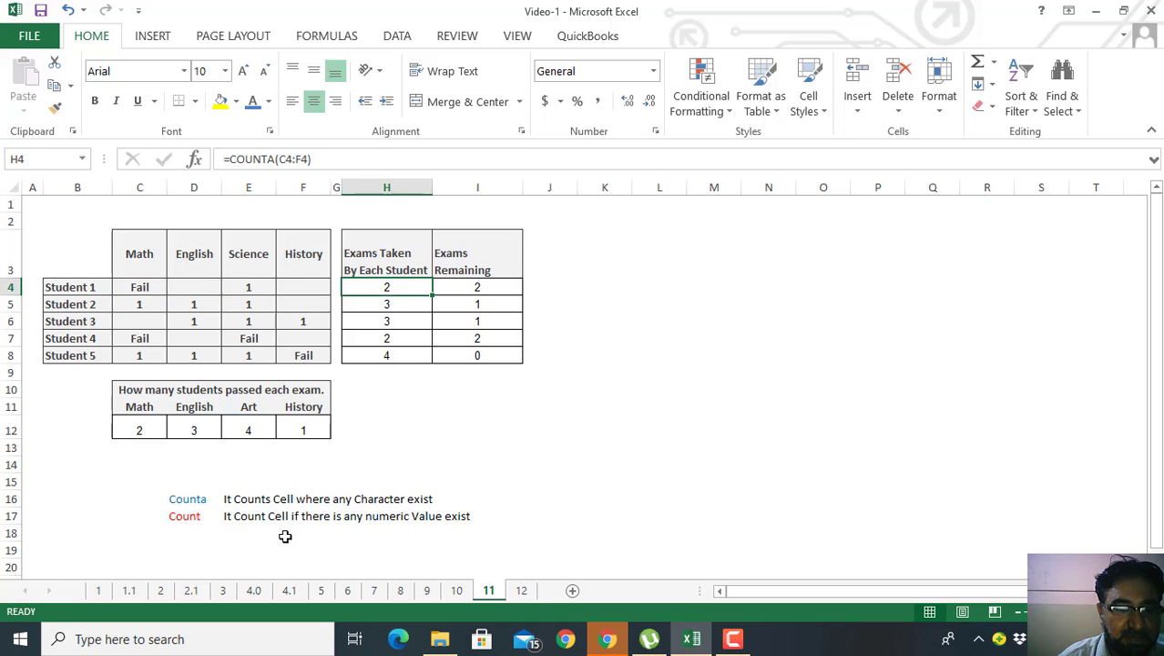
pyautogui.press('F2')
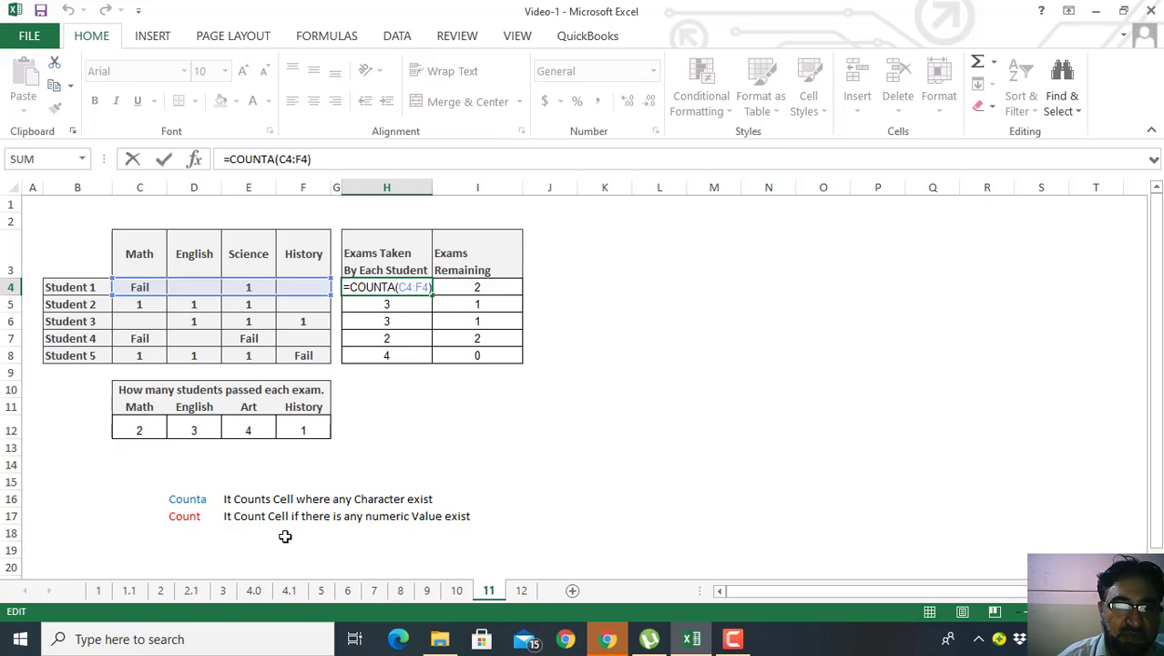
pyautogui.press('Return')
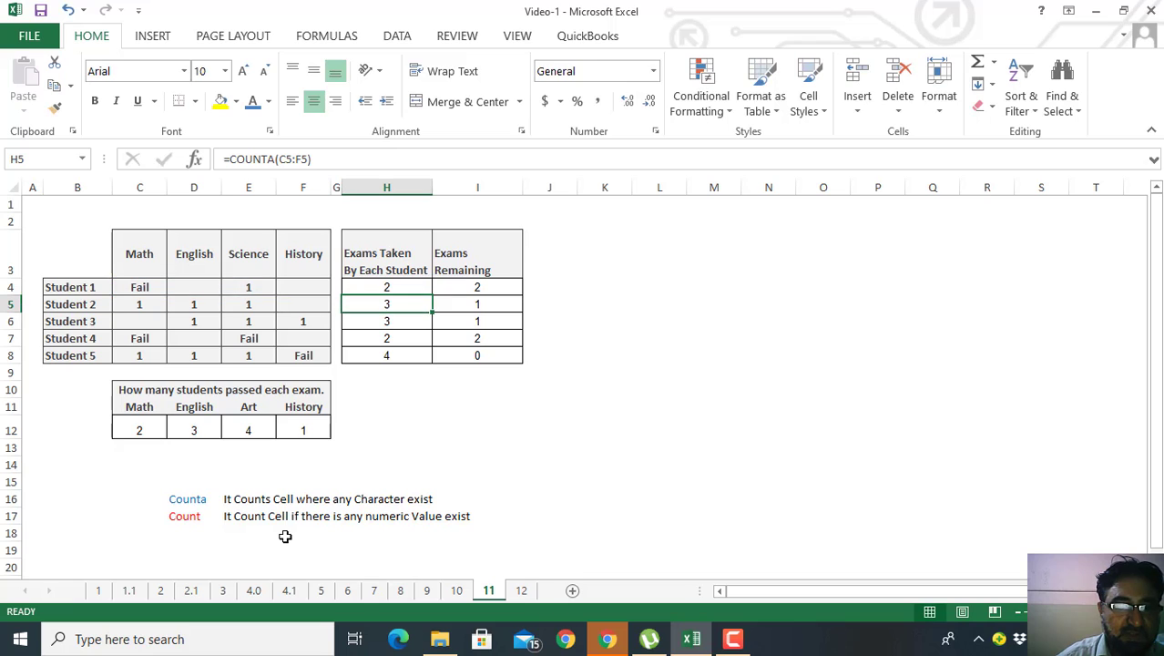
# Check Student 1's Science and Math entries, and inspect the COUNTA formula for Student 2 in cell H5
pyautogui.click(250, 290)
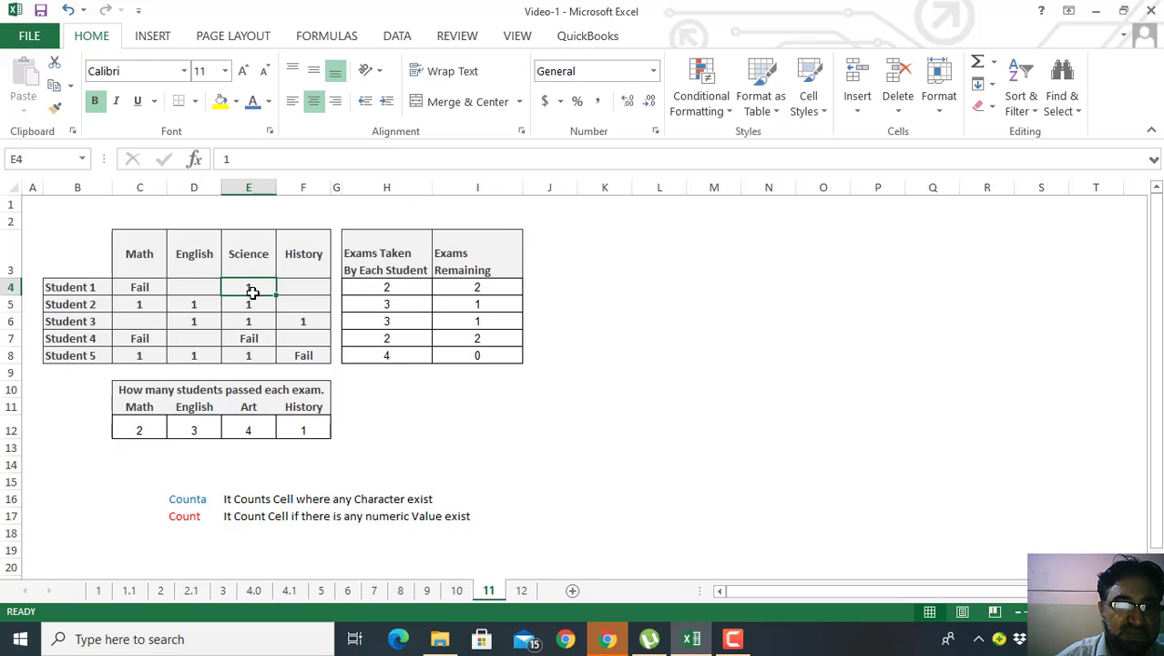
pyautogui.click(159, 287)
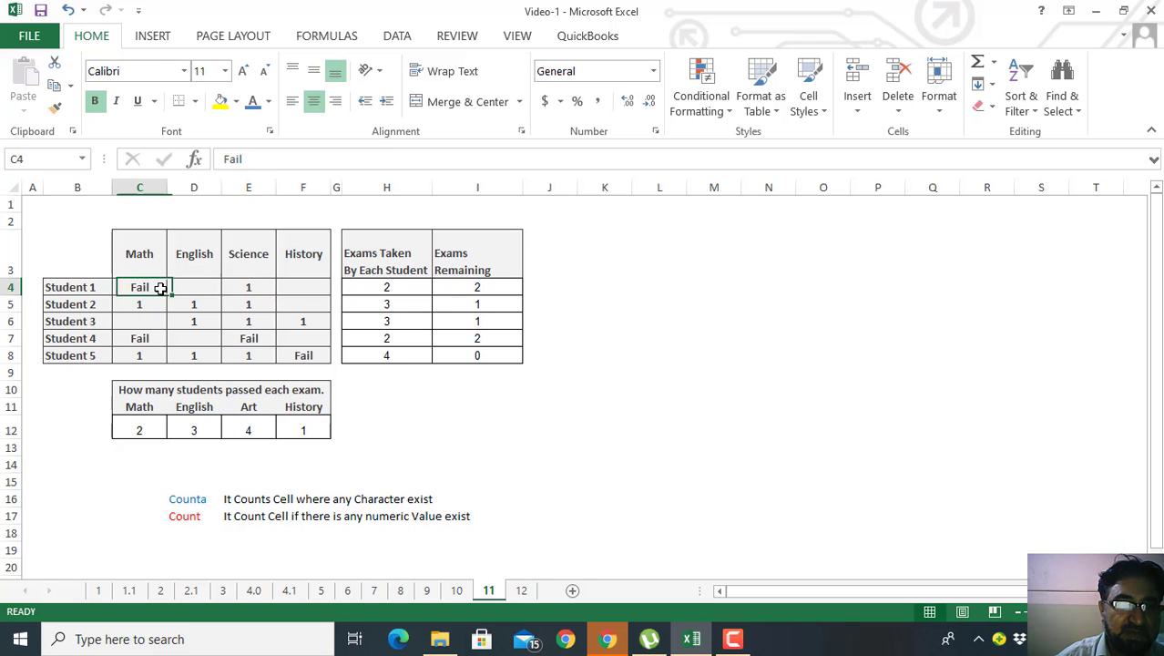
pyautogui.click(393, 307)
pyautogui.doubleClick(393, 307)
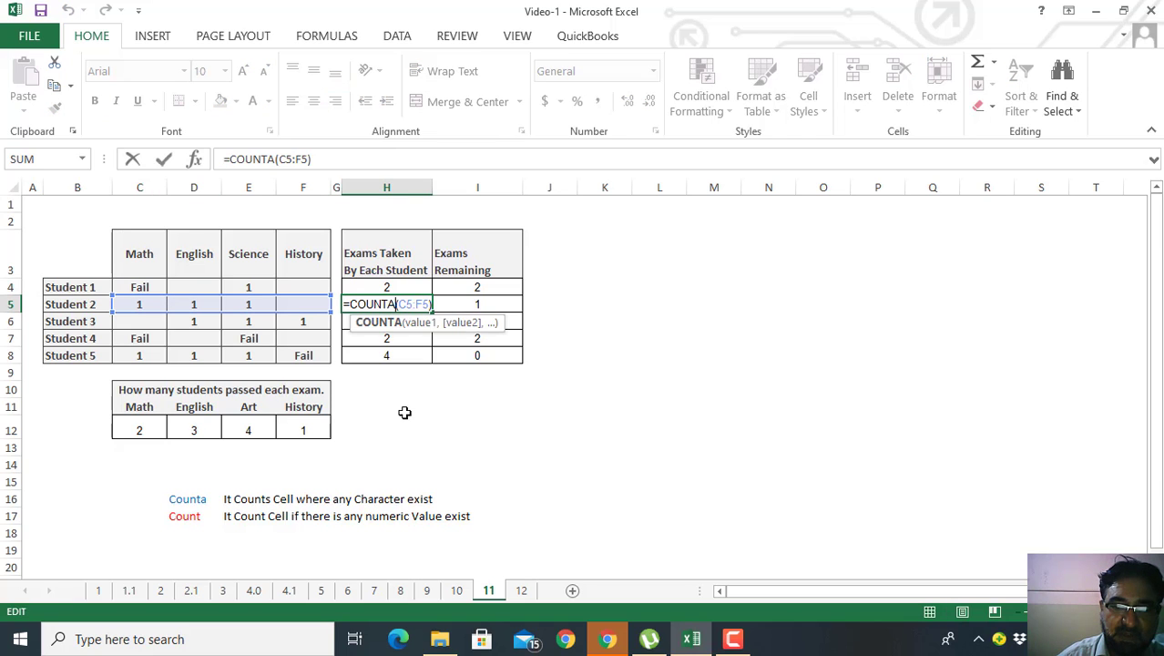
pyautogui.press('Return')
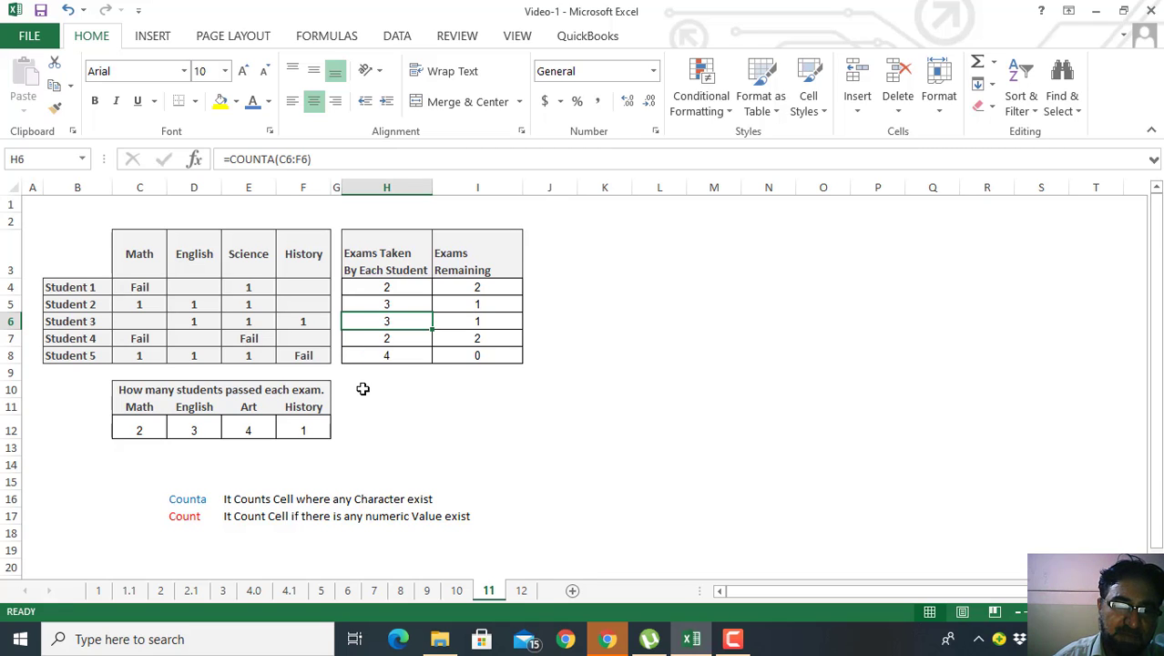
# Inspect the COUNT formulas for students who passed Math and English in cells C12 and D12
pyautogui.click(154, 430)
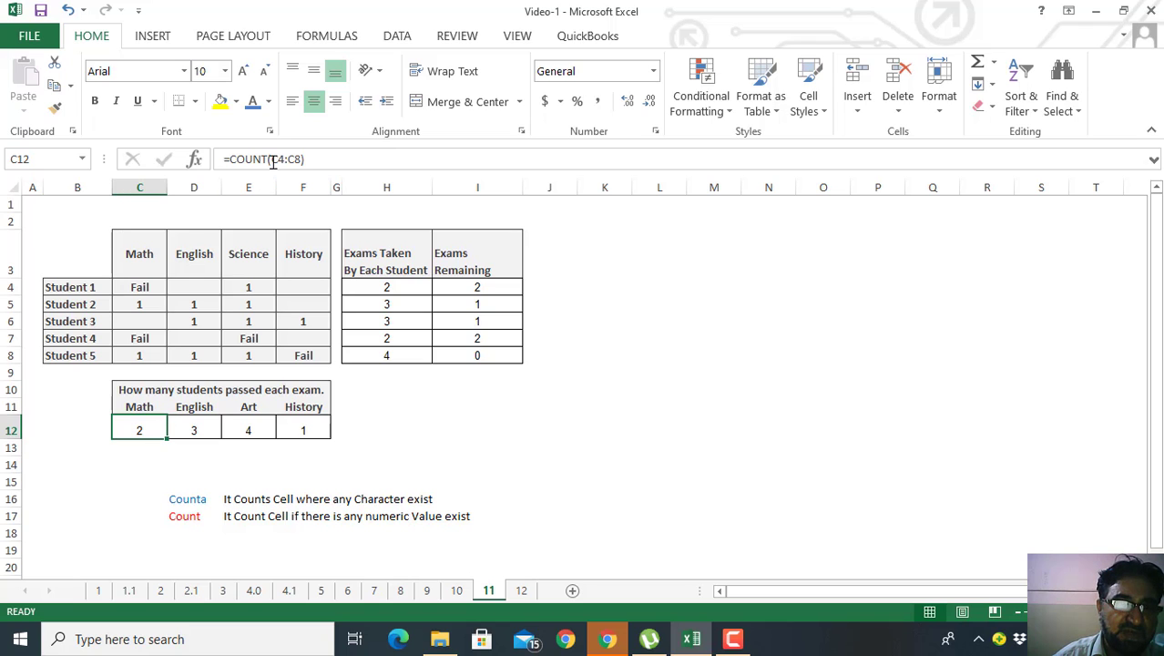
pyautogui.doubleClick(147, 430)
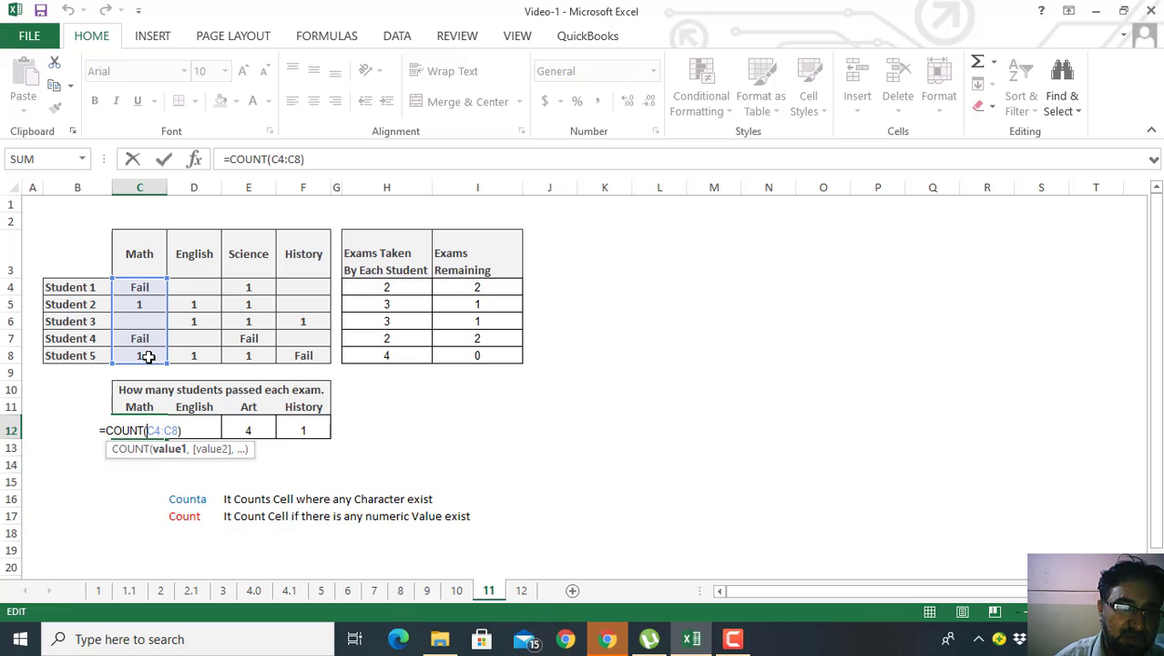
pyautogui.press('Return')
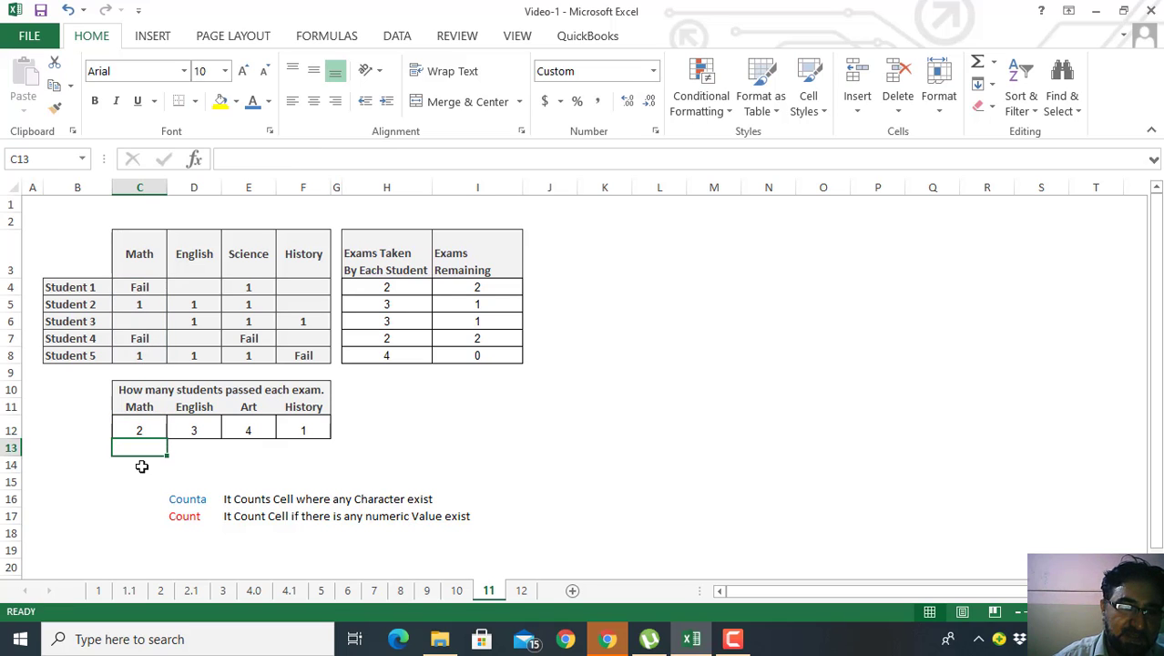
pyautogui.click(196, 430)
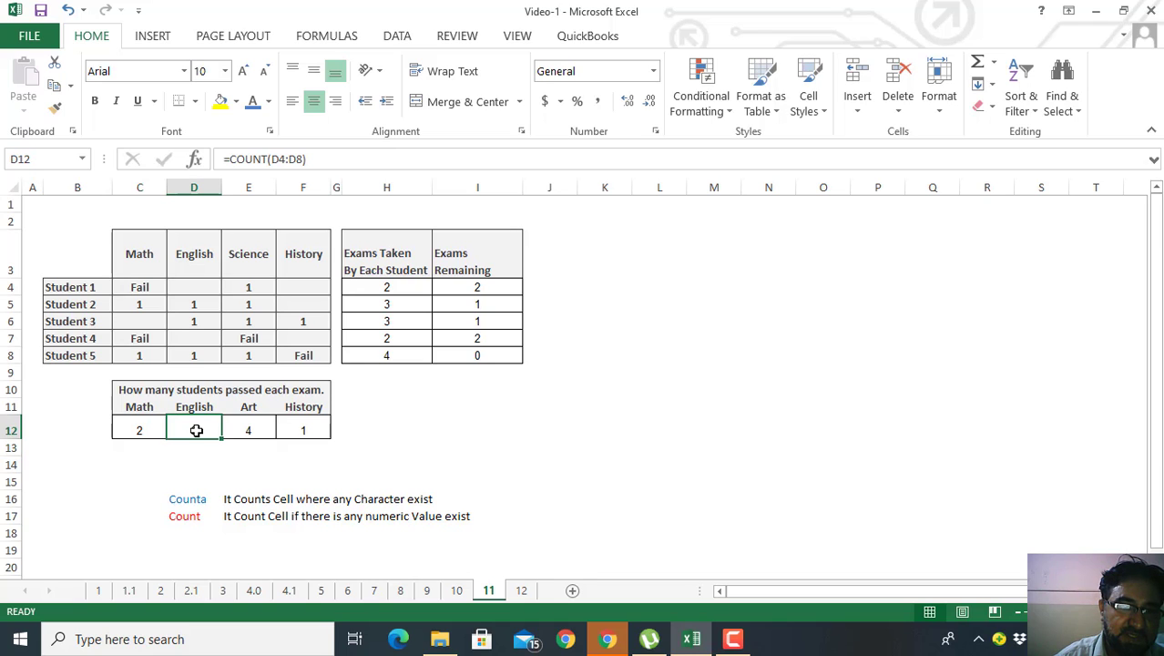
# Enter Fail as Student 1's English result in D4 and check the related COUNTA and COUNT cells
pyautogui.click(199, 286)
pyautogui.write('Fail')
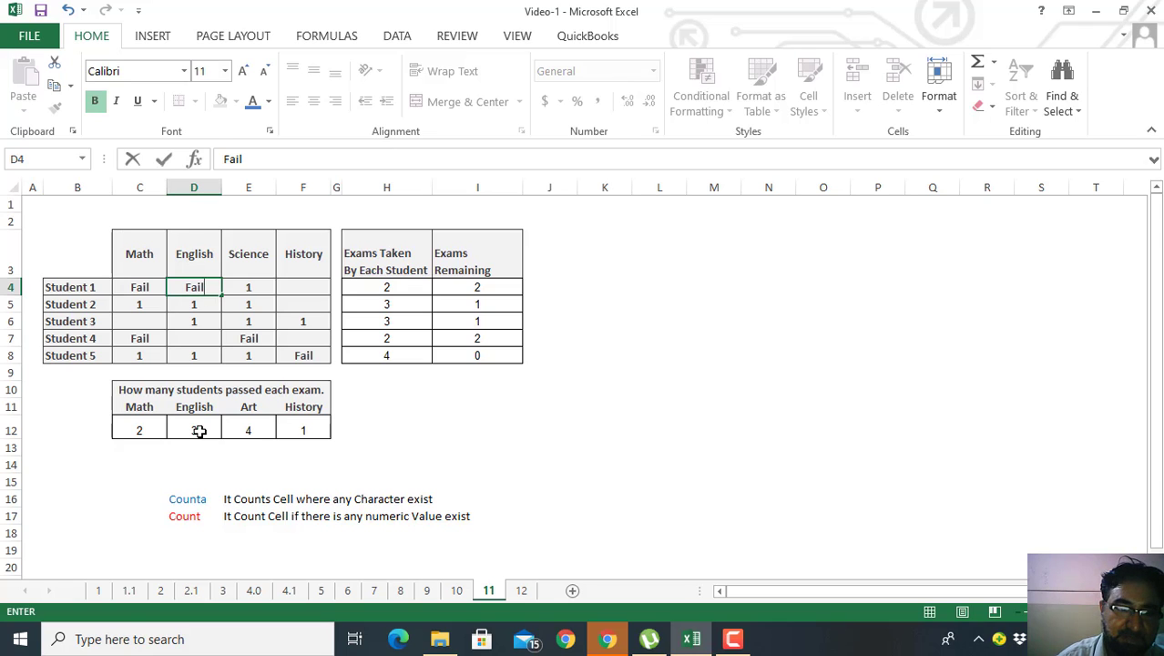
pyautogui.press('Return')
pyautogui.click(399, 287)
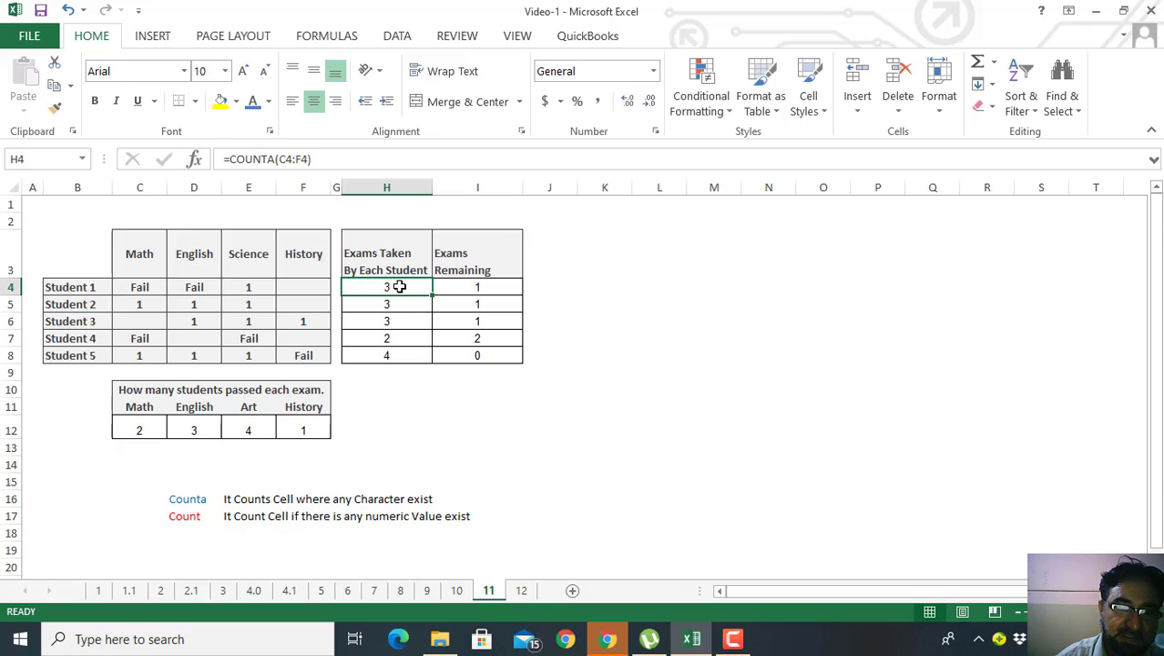
pyautogui.click(199, 431)
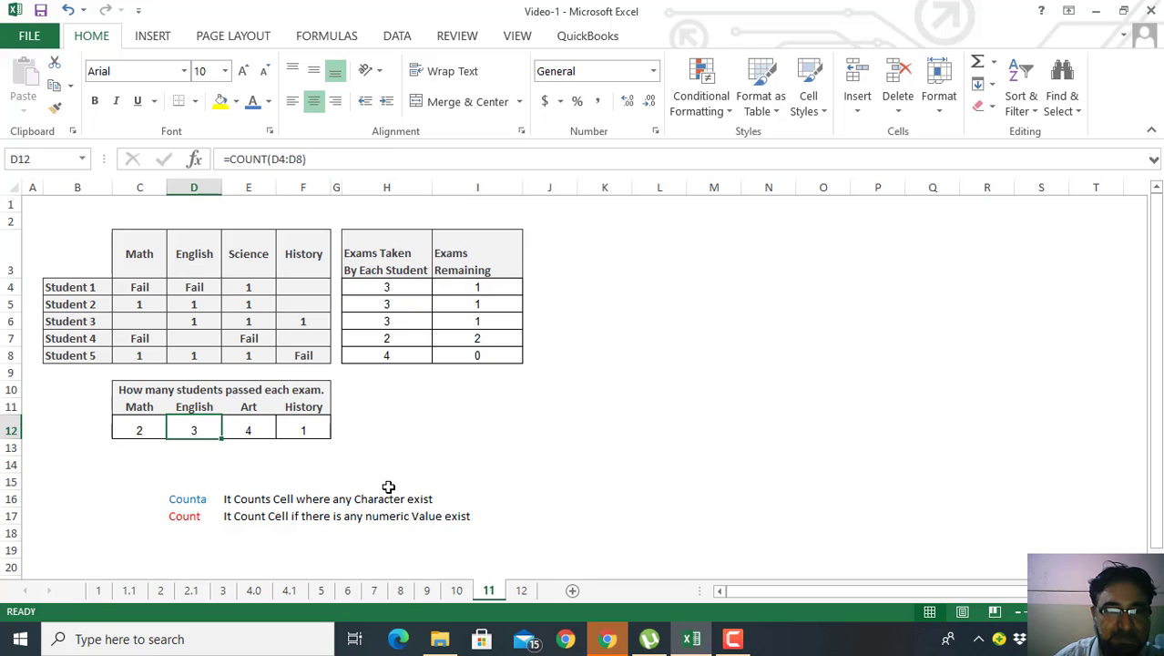
# Clear Student 1's English result in D4 and revisit the Counta and Count labels below the tables
pyautogui.click(202, 285)
pyautogui.press('Delete')
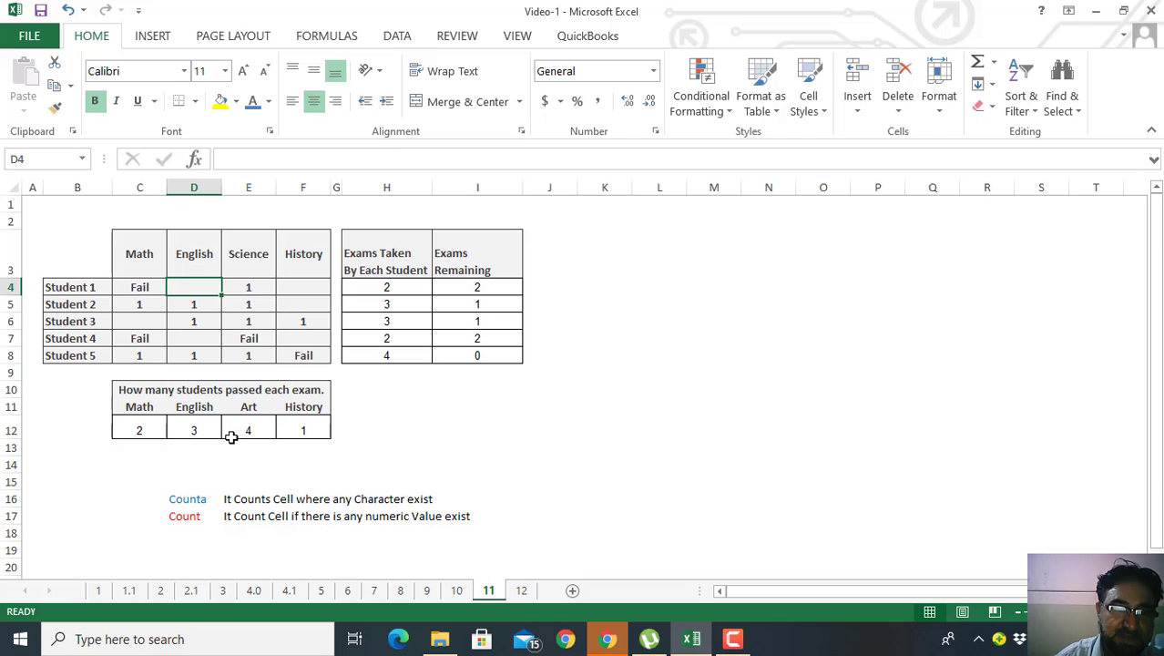
pyautogui.click(196, 501)
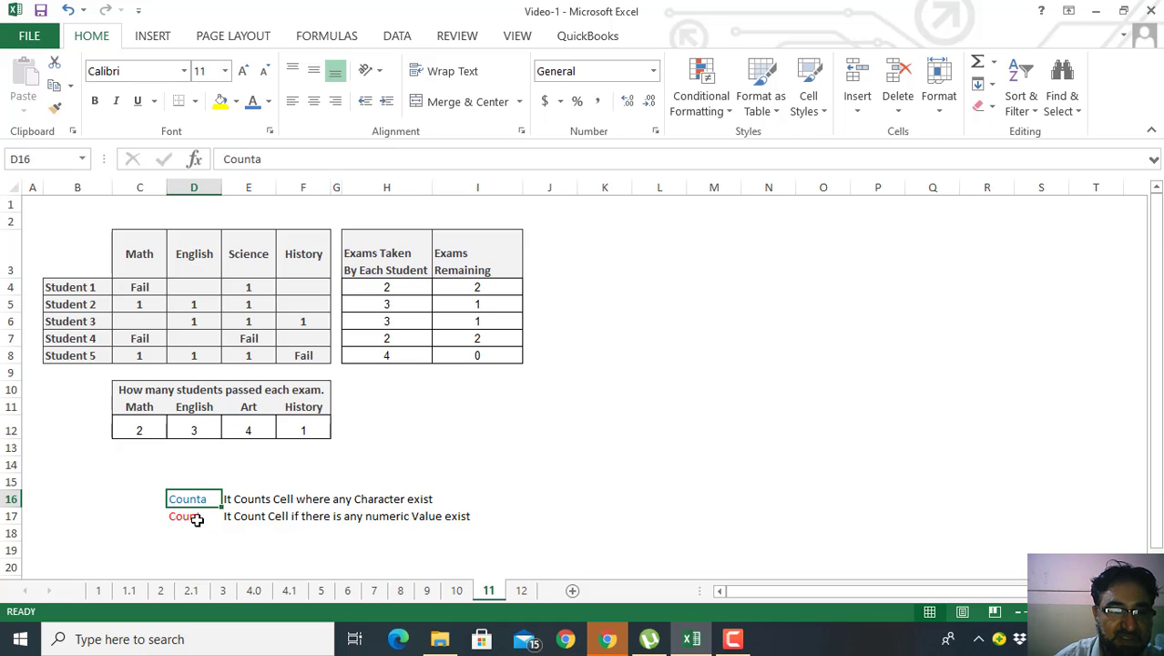
pyautogui.click(197, 520)
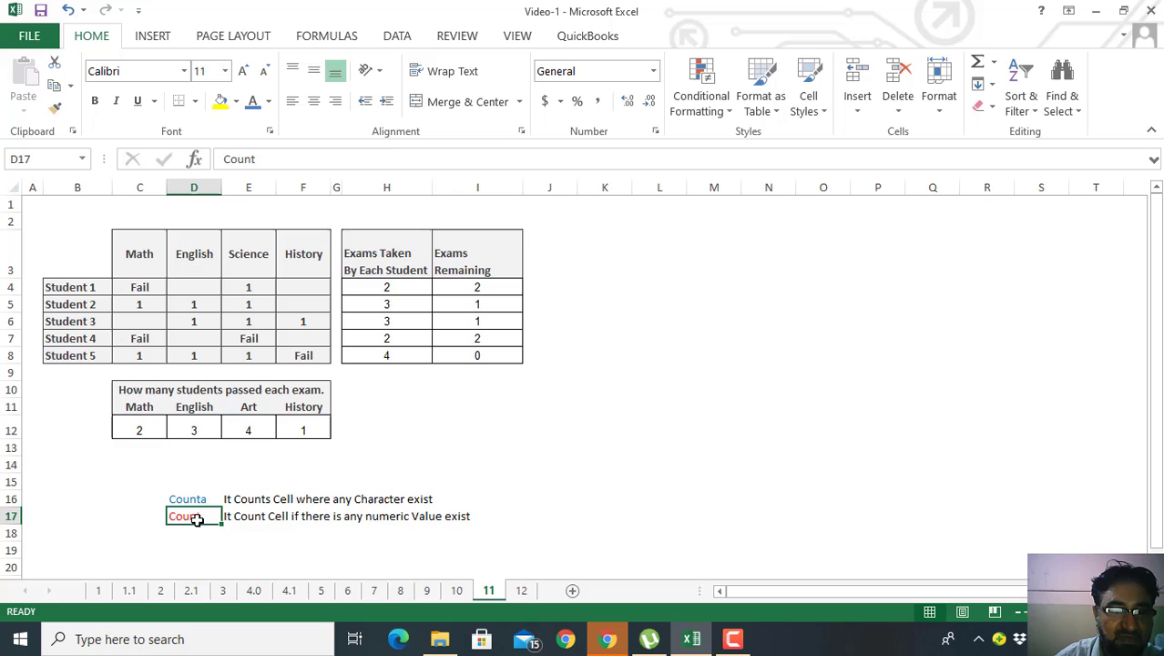
# Switch to sheet 12 and go to the miles-to-kilometers conversion formula in cell B4
pyautogui.click(523, 591)
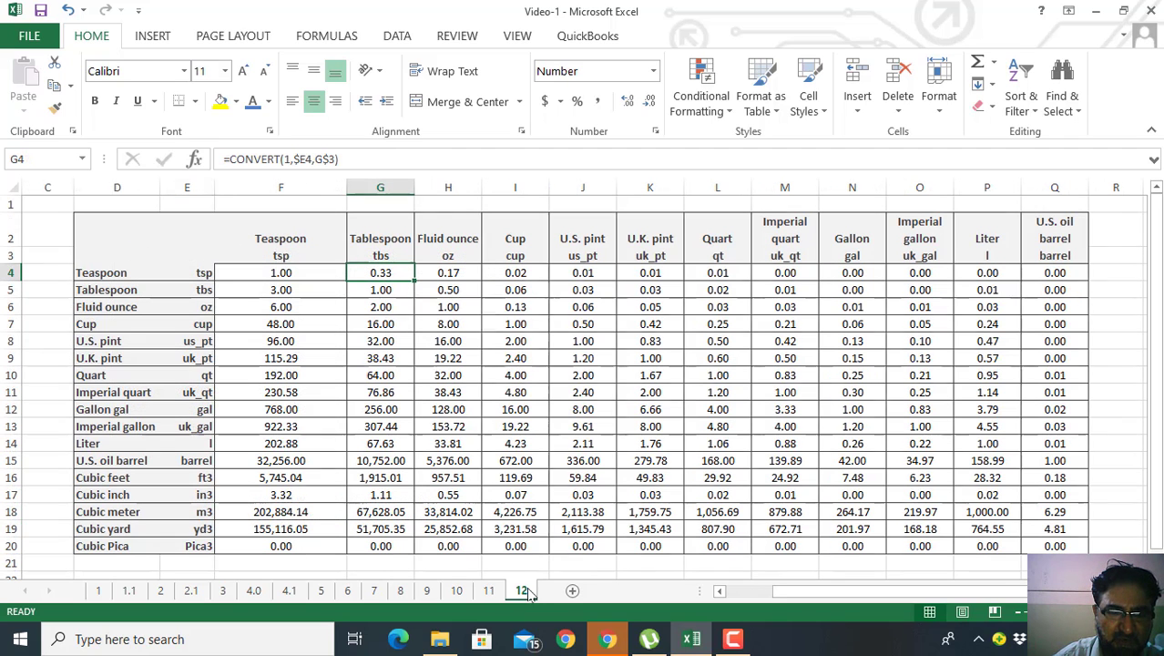
pyautogui.click(306, 349)
pyautogui.press('Left')
pyautogui.press('Left')
pyautogui.press('Left')
pyautogui.press('Left')
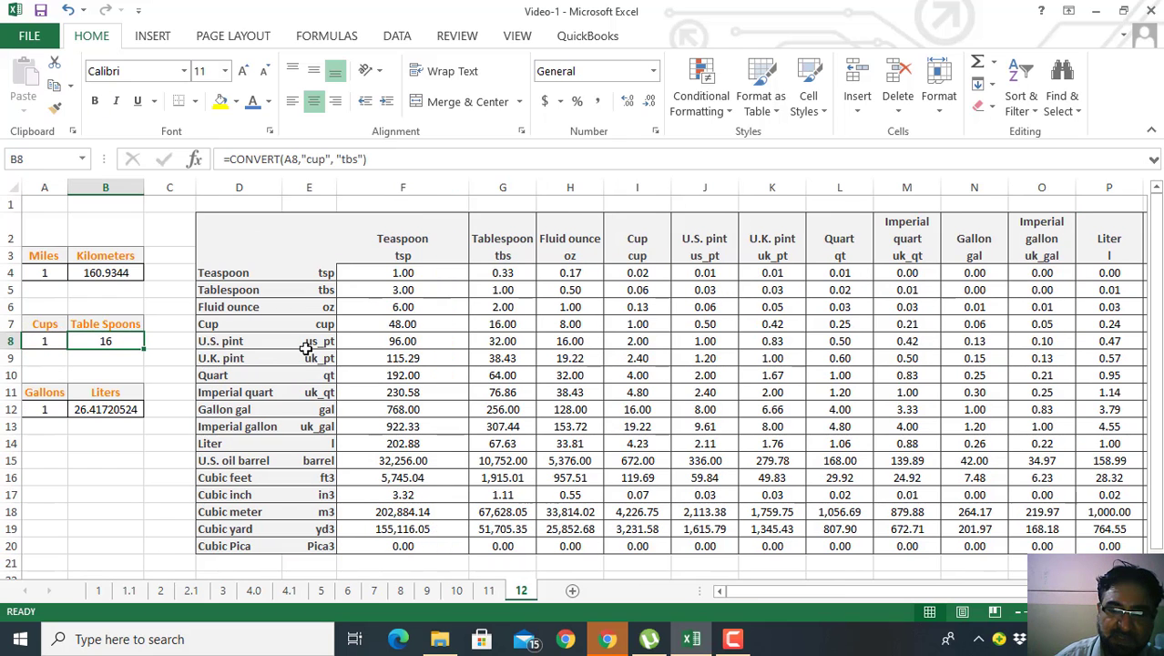
pyautogui.press('Up')
pyautogui.press('Up')
pyautogui.press('Up')
pyautogui.press('Up')
pyautogui.press('Up')
pyautogui.press('Left')
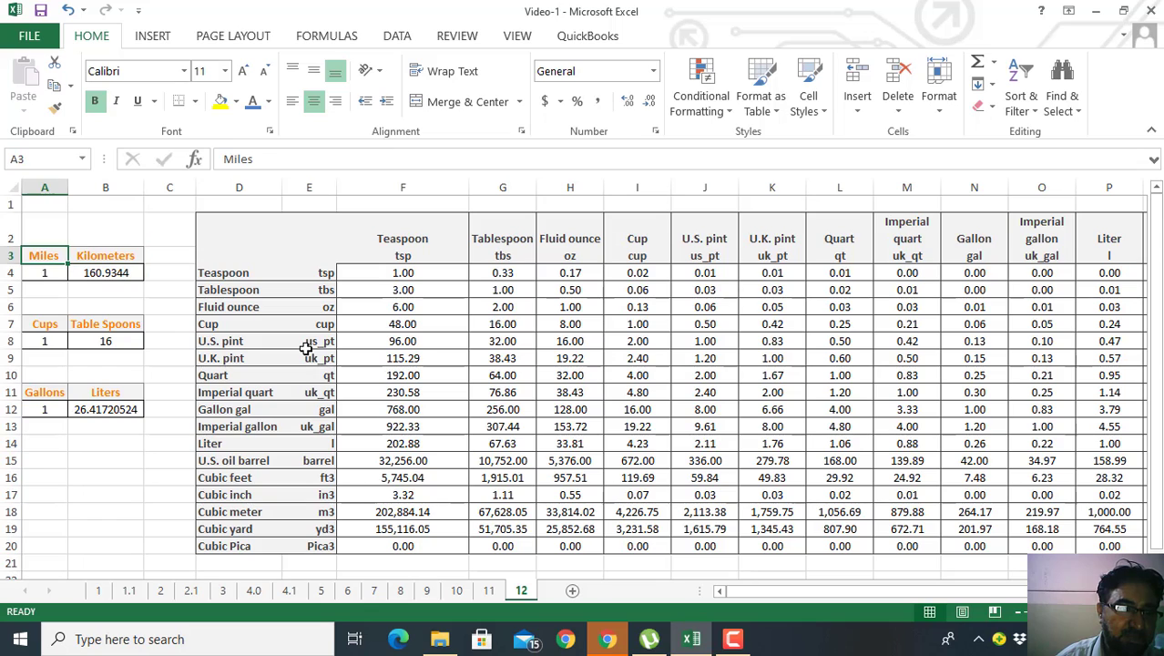
pyautogui.press('Down')
pyautogui.press('Right')
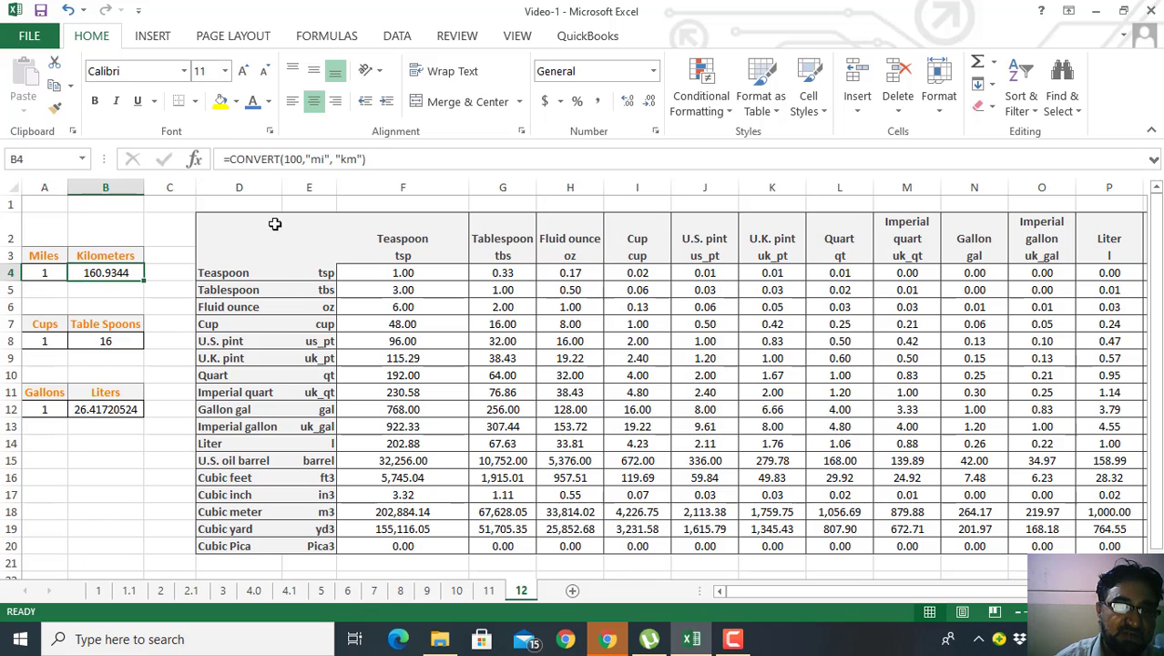
# Examine the number, from-unit and to-unit arguments of the CONVERT formula in B4, keeping the formula as it is
pyautogui.click(401, 160)
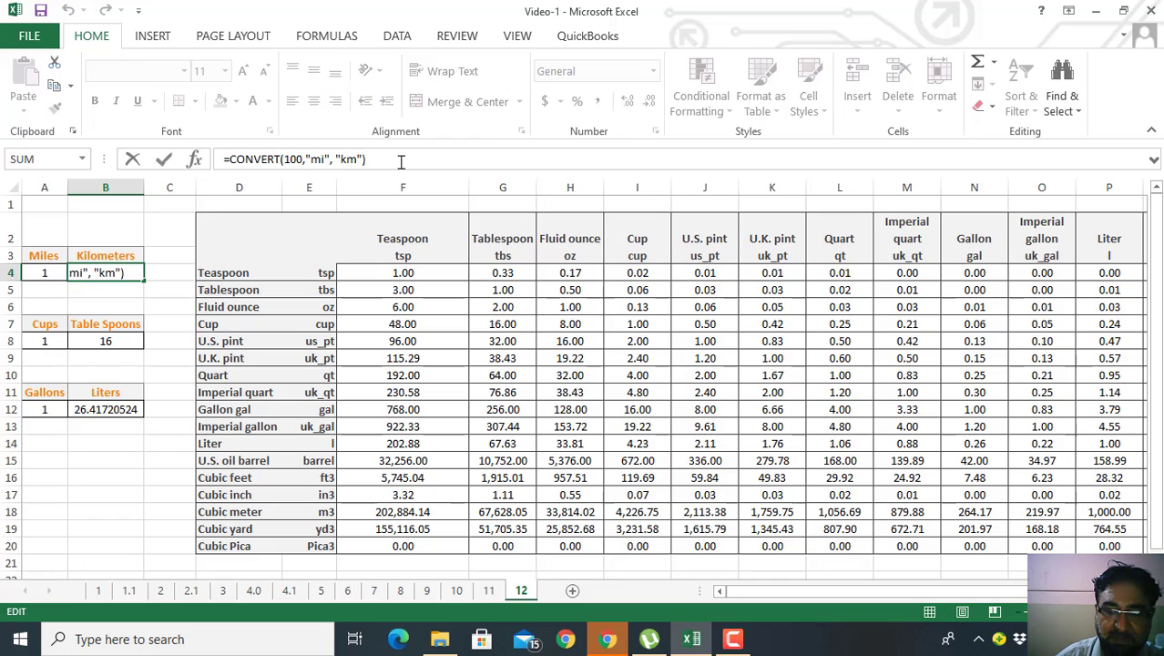
pyautogui.press('Left')
pyautogui.press('Left')
pyautogui.press('Left')
pyautogui.press('Left')
pyautogui.press('Left')
pyautogui.press('Left')
pyautogui.press('Left')
pyautogui.press('Left')
pyautogui.press('Left')
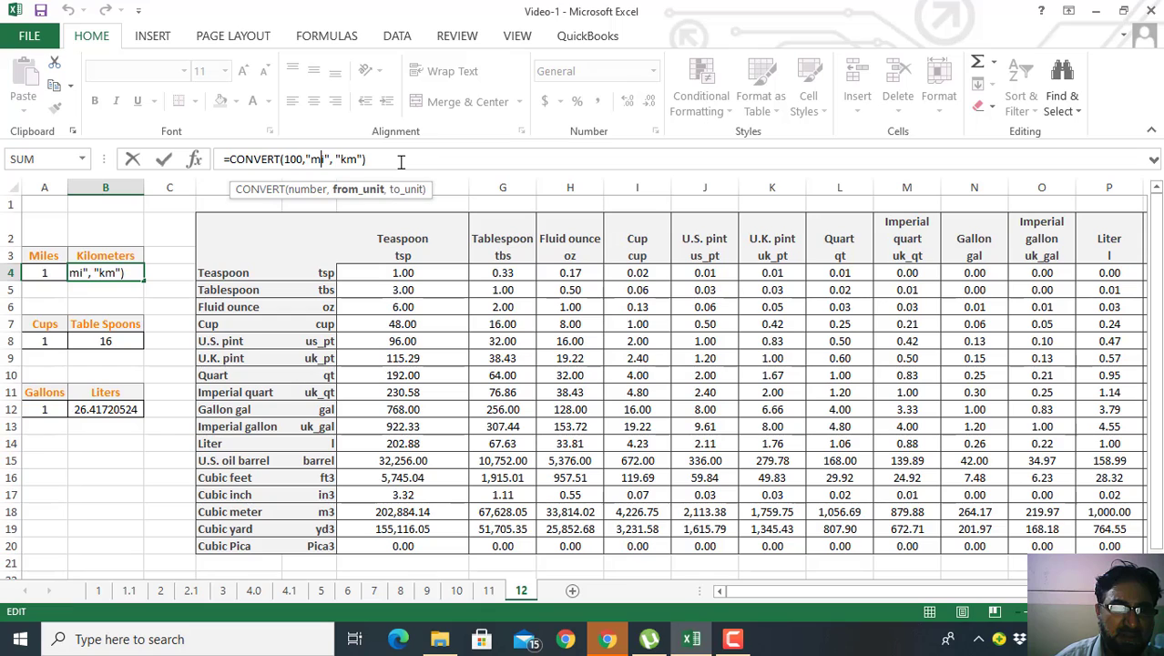
pyautogui.press('Left')
pyautogui.press('Left')
pyautogui.press('Left')
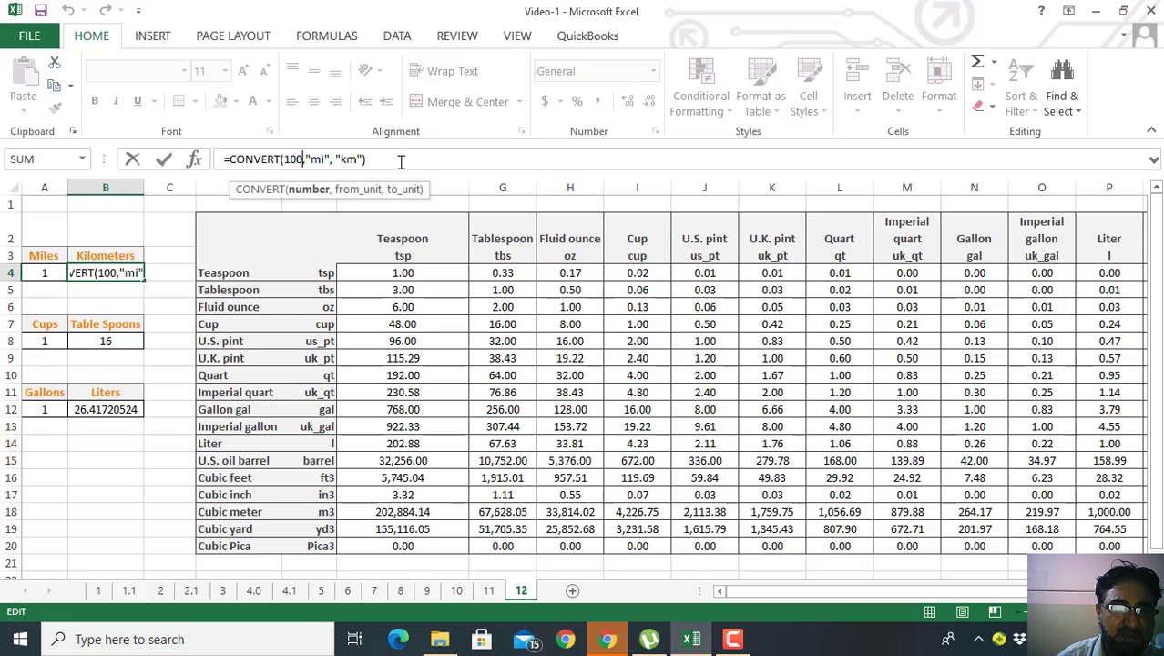
pyautogui.press('Right')
pyautogui.press('Right')
pyautogui.press('Right')
pyautogui.press('Right')
pyautogui.press('Right')
pyautogui.press('Right')
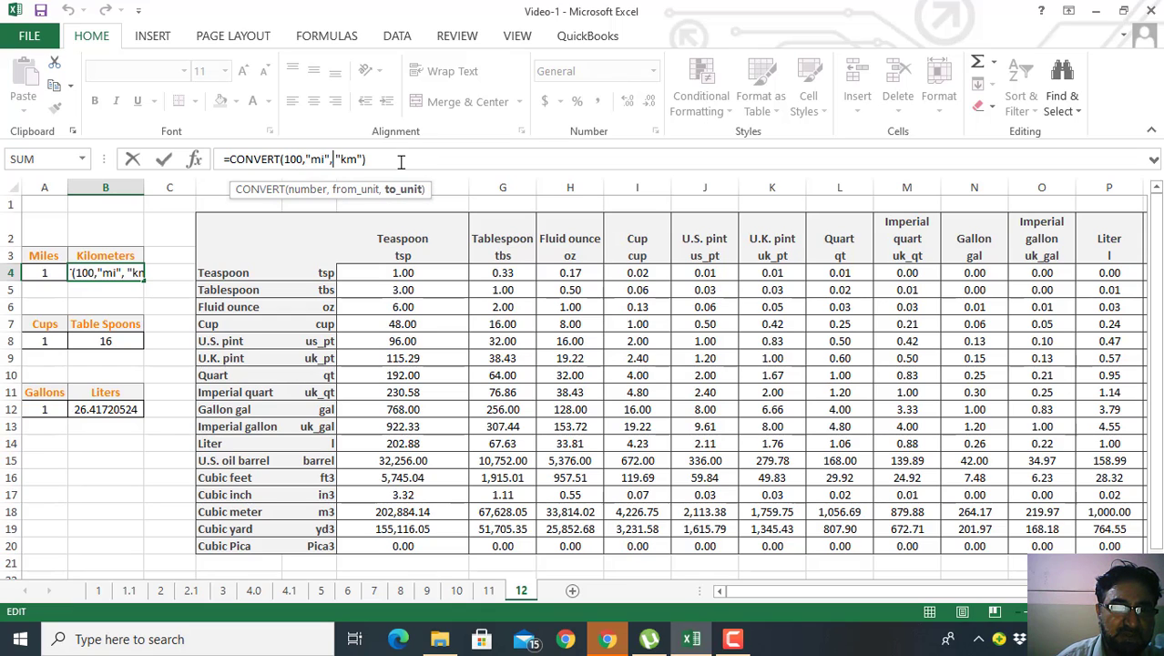
pyautogui.press('Right')
pyautogui.press('Right')
pyautogui.press('Right')
pyautogui.press('Right')
pyautogui.press('Right')
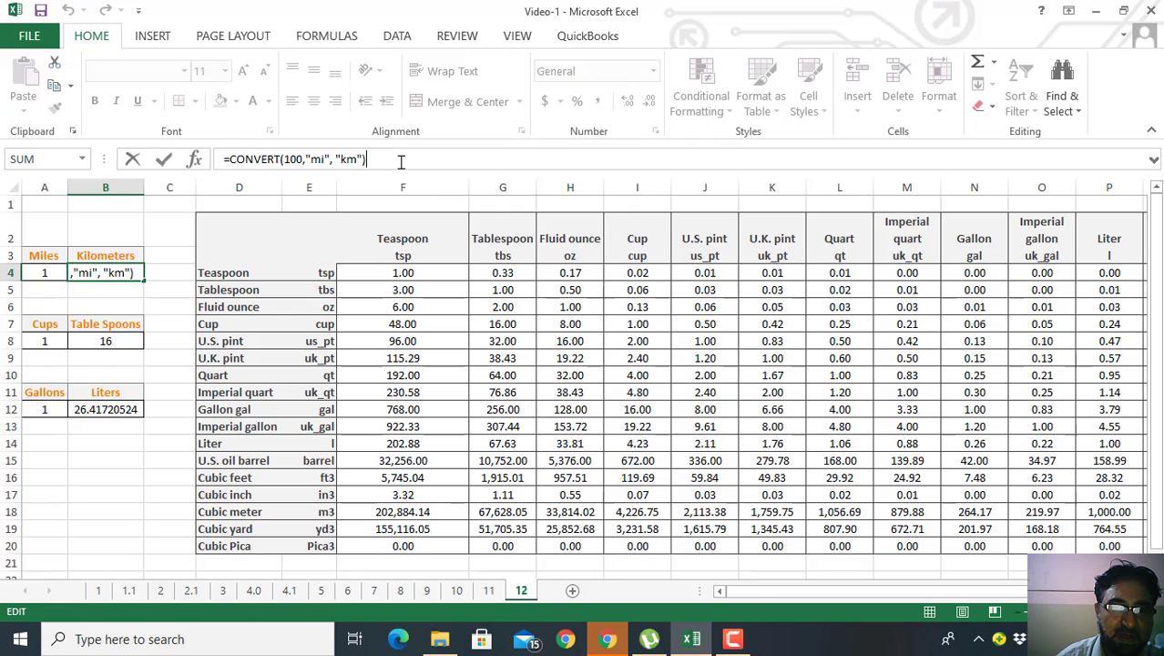
pyautogui.press('Return')
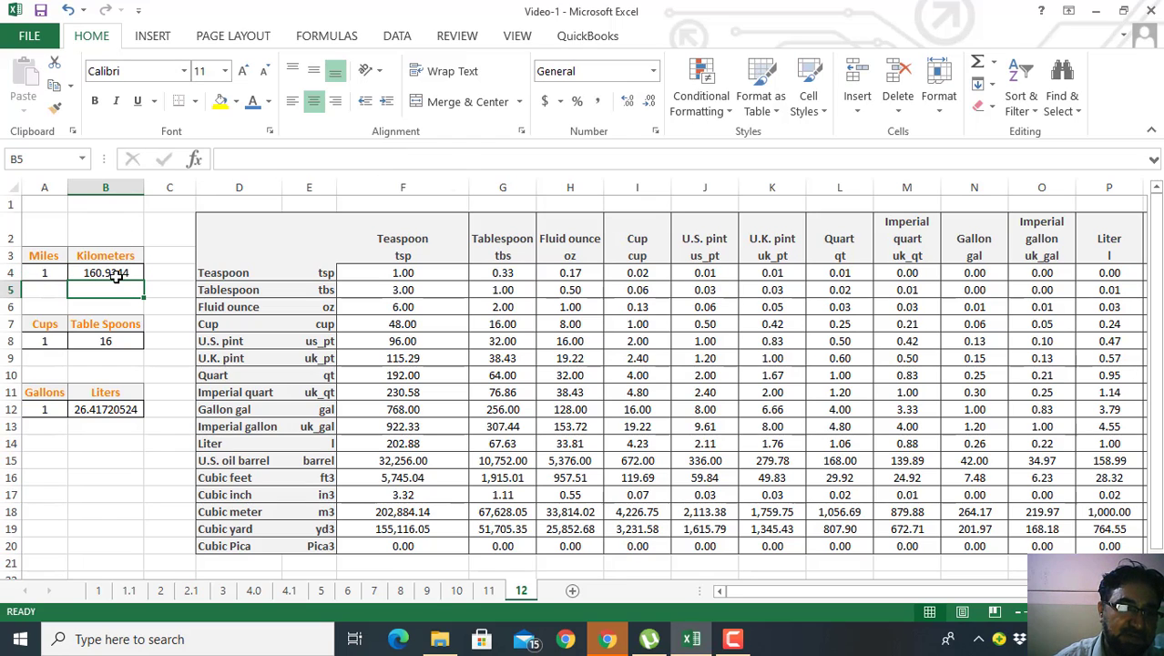
# Check the cups-to-tablespoons CONVERT formula in B8 and go through the unit codes in column E from tsp down to Pica3
pyautogui.click(104, 342)
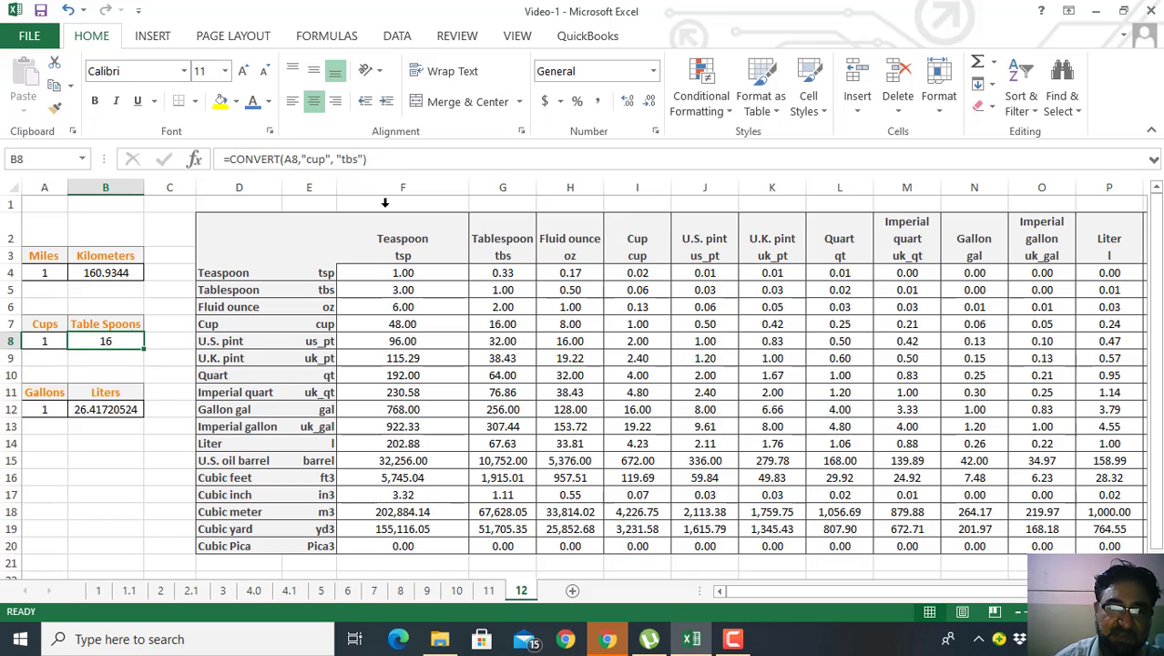
pyautogui.click(327, 273)
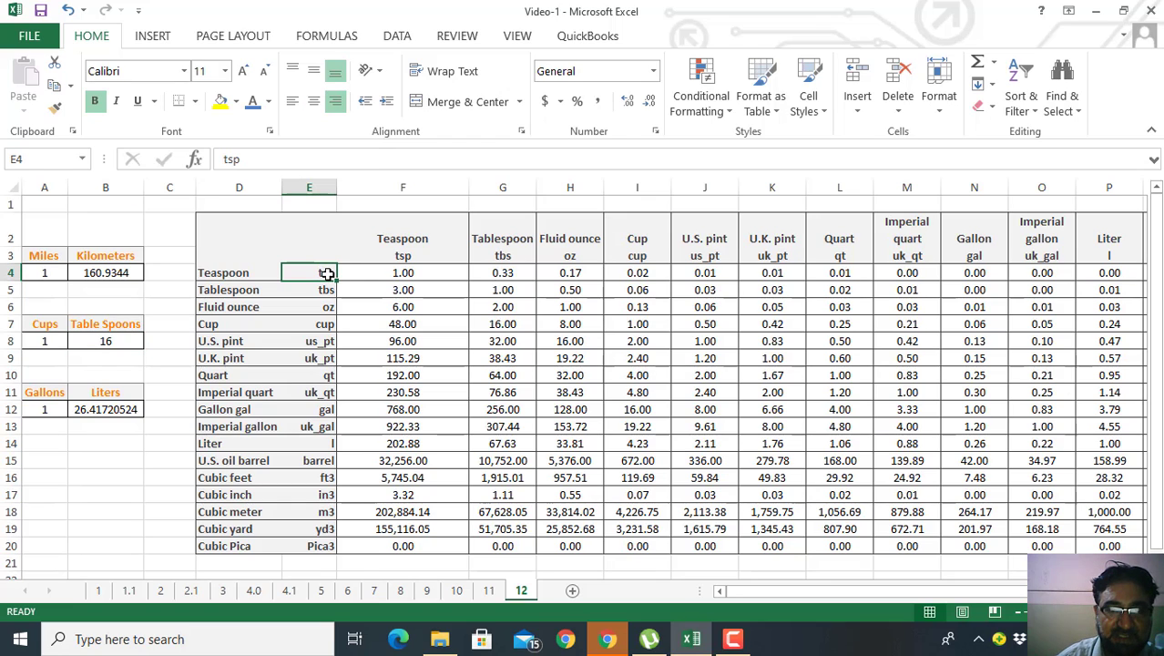
pyautogui.press('Down')
pyautogui.press('Down')
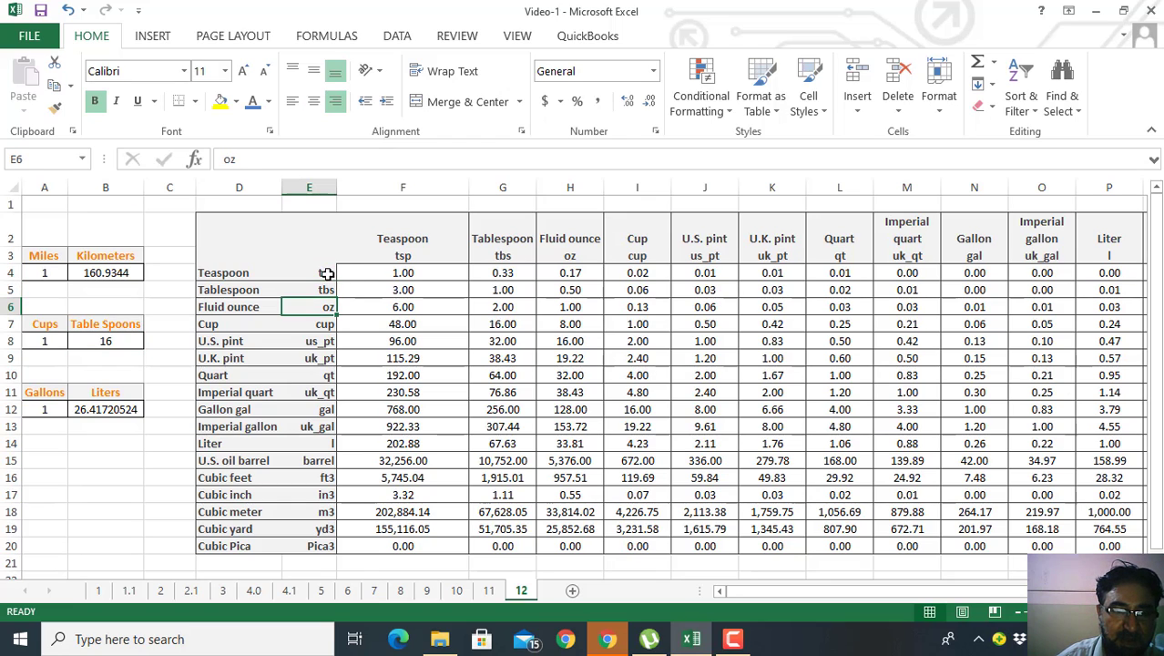
pyautogui.press('Up')
pyautogui.press('Up')
pyautogui.press('Down')
pyautogui.press('Down')
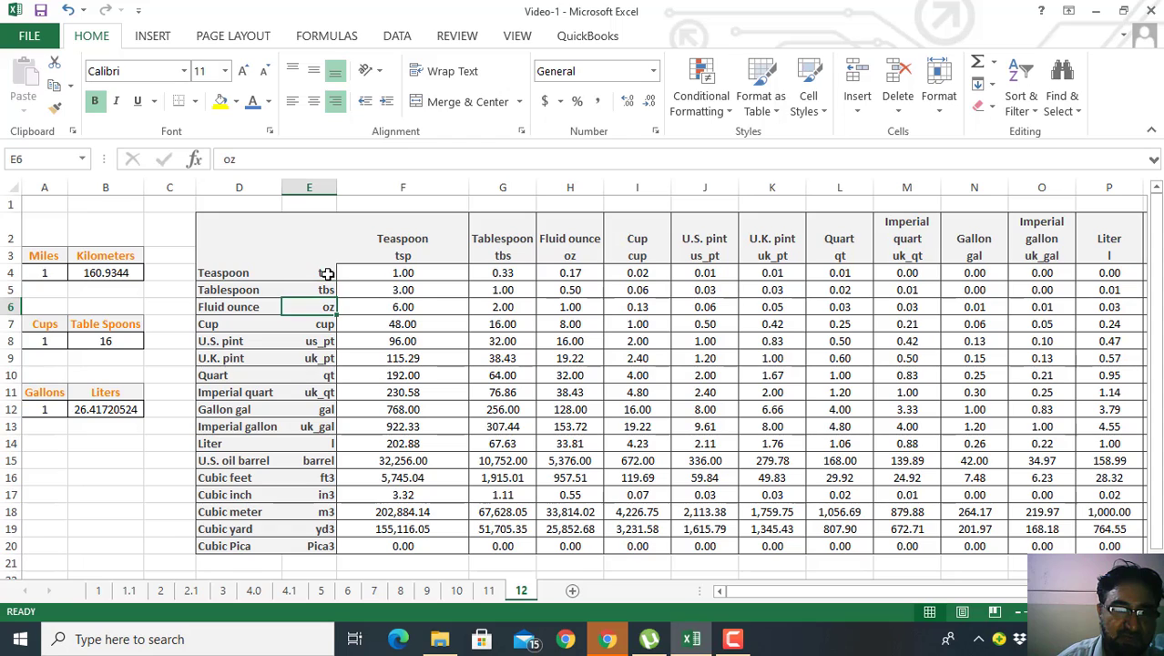
pyautogui.press('Down')
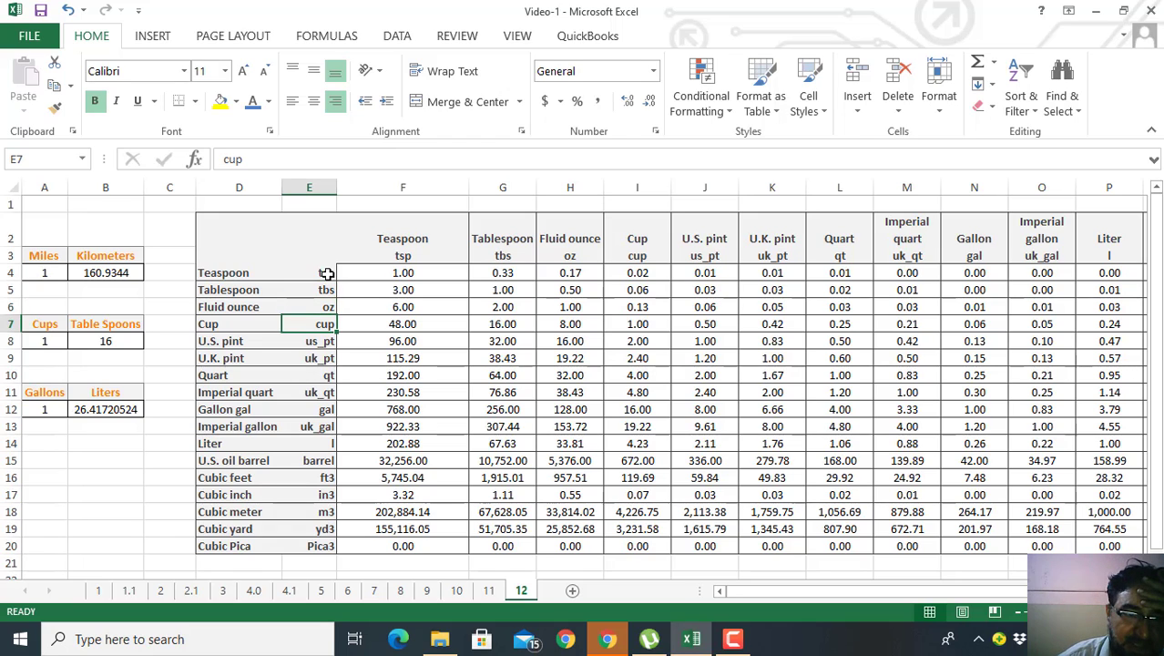
pyautogui.press('Down')
pyautogui.press('Down')
pyautogui.press('Down')
pyautogui.press('Down')
pyautogui.press('Down')
pyautogui.press('Down')
pyautogui.press('Down')
pyautogui.press('Down')
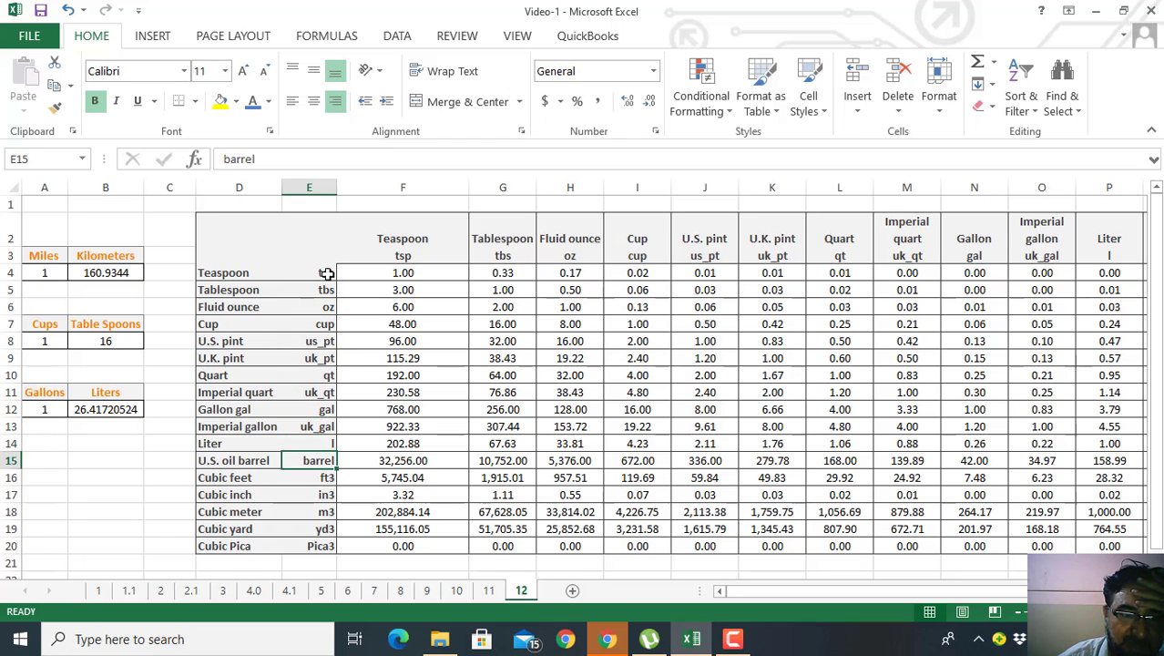
pyautogui.press('Down')
pyautogui.press('Down')
pyautogui.press('Down')
pyautogui.press('Down')
pyautogui.press('Down')
pyautogui.press('Down')
pyautogui.press('Down')
pyautogui.press('Down')
pyautogui.press('Down')
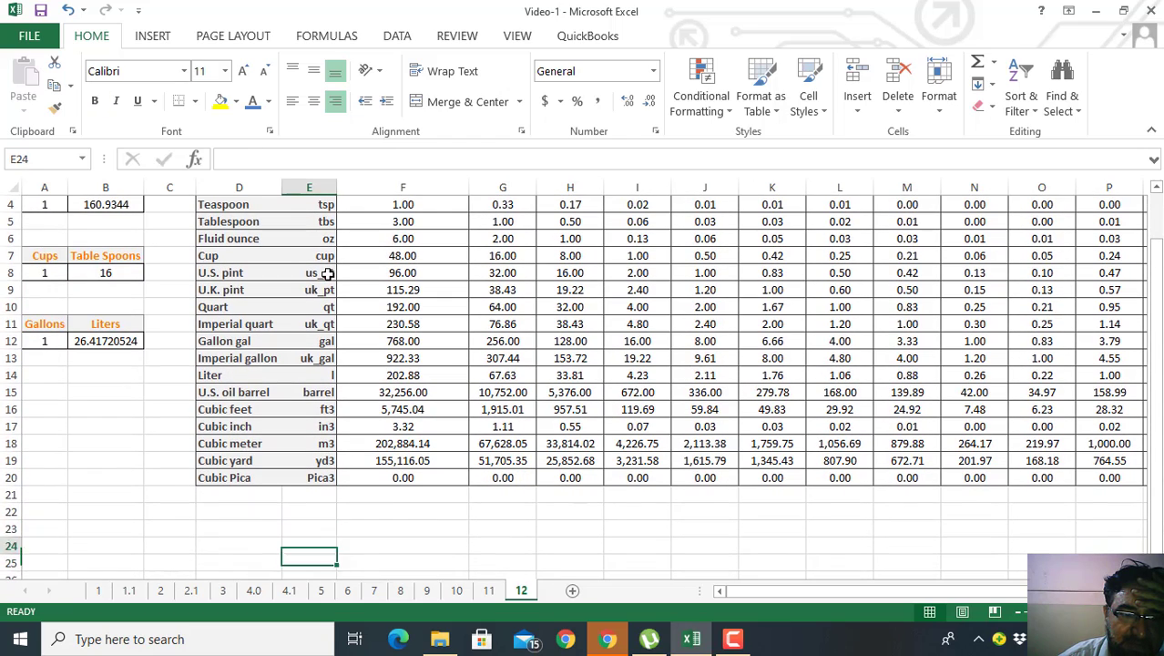
# Start a CONVERT formula in D23 with 100 as the number and continue to its from-unit argument
pyautogui.press('Up')
pyautogui.press('Up')
pyautogui.press('Left')
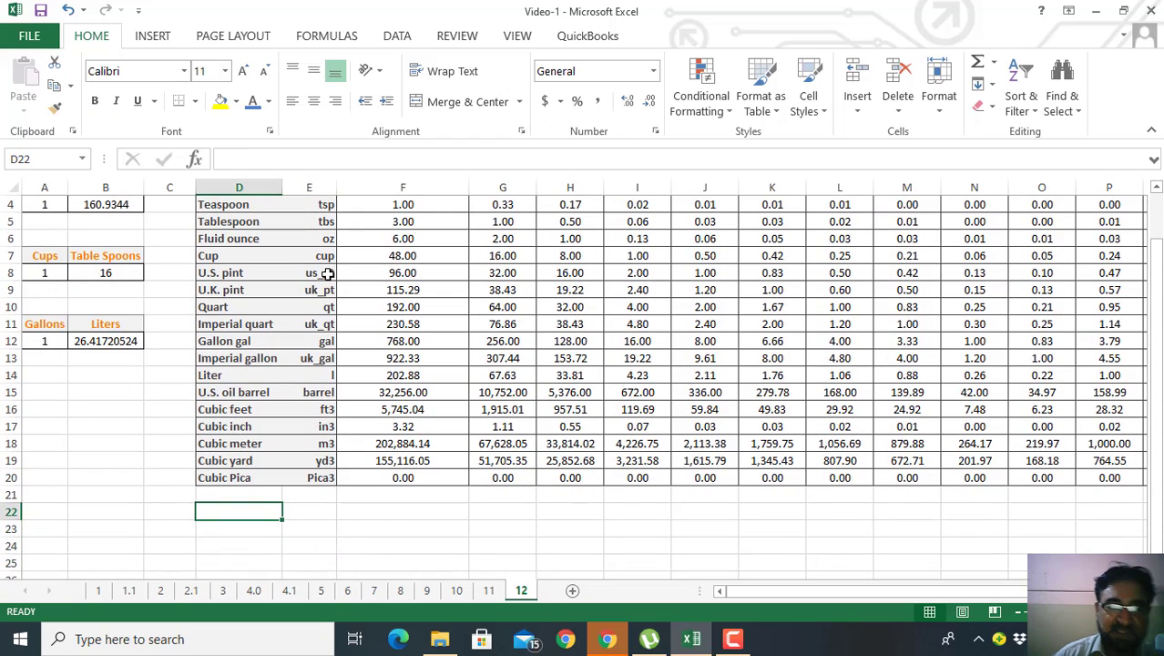
pyautogui.press('Down')
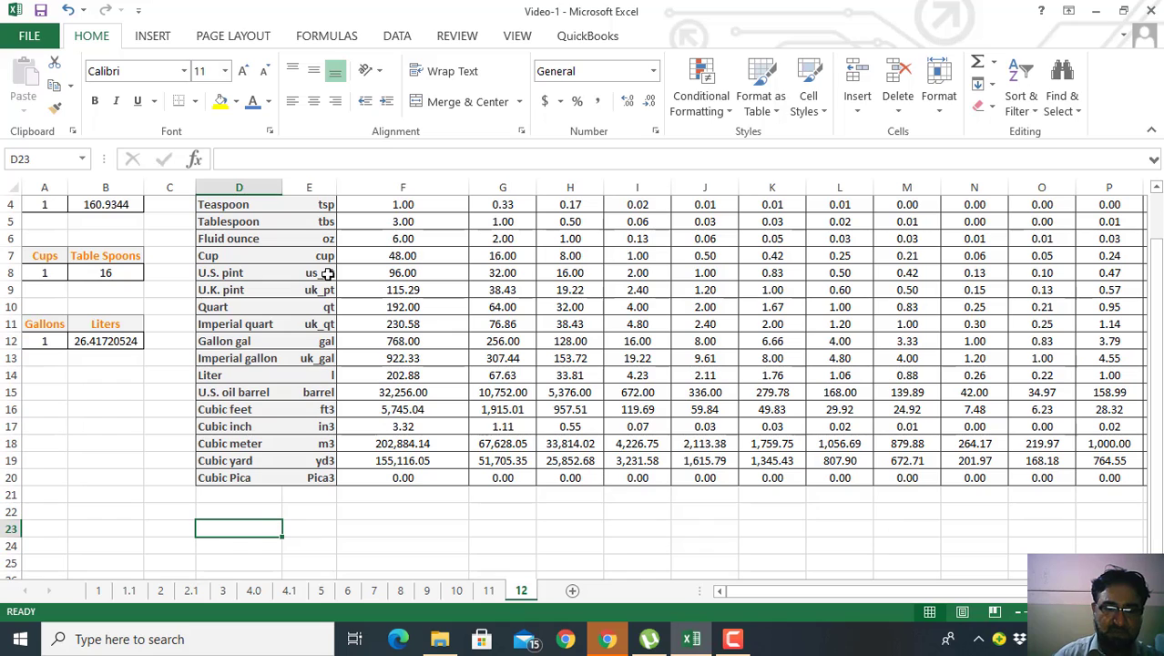
pyautogui.write('=')
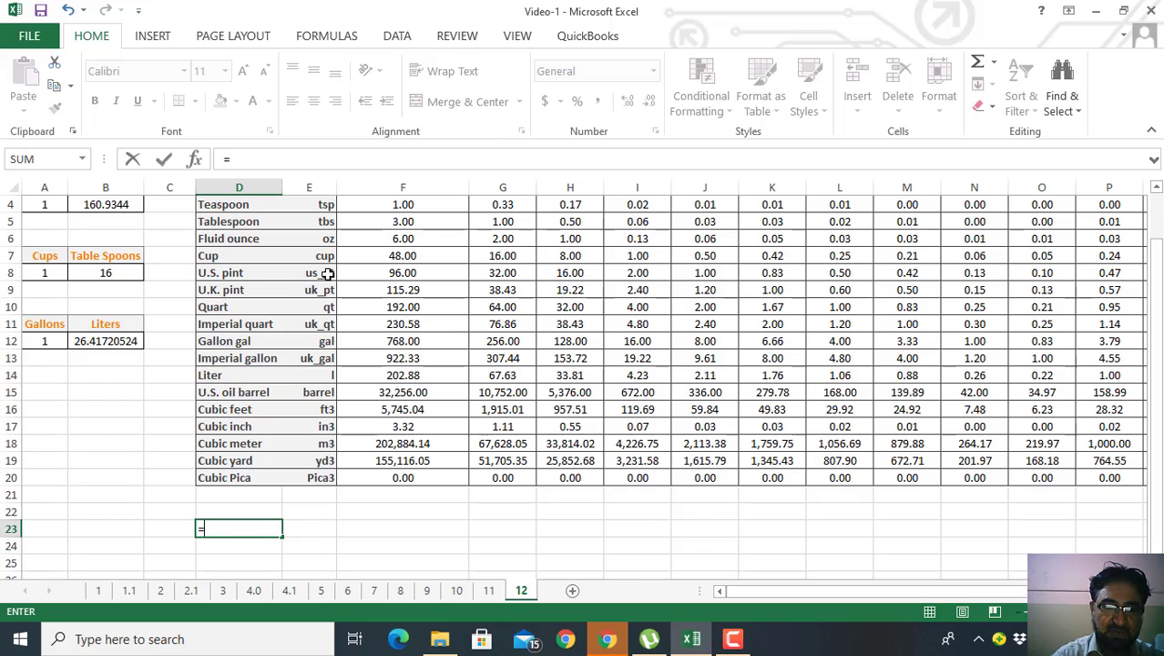
pyautogui.write('Convert')
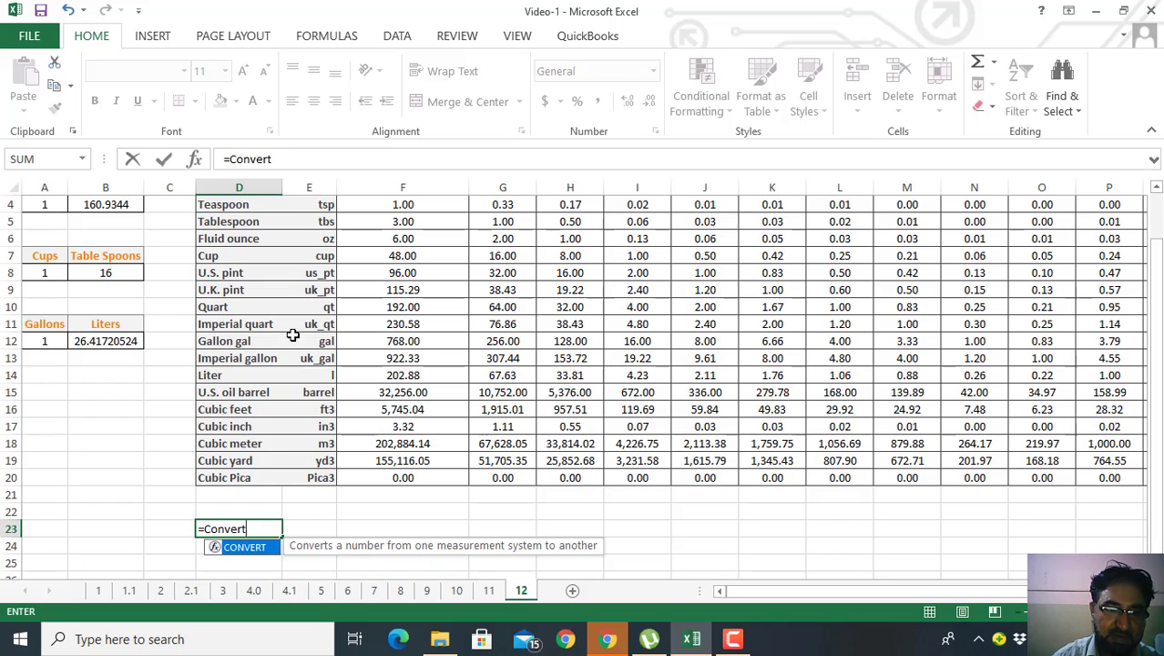
pyautogui.doubleClick(266, 549)
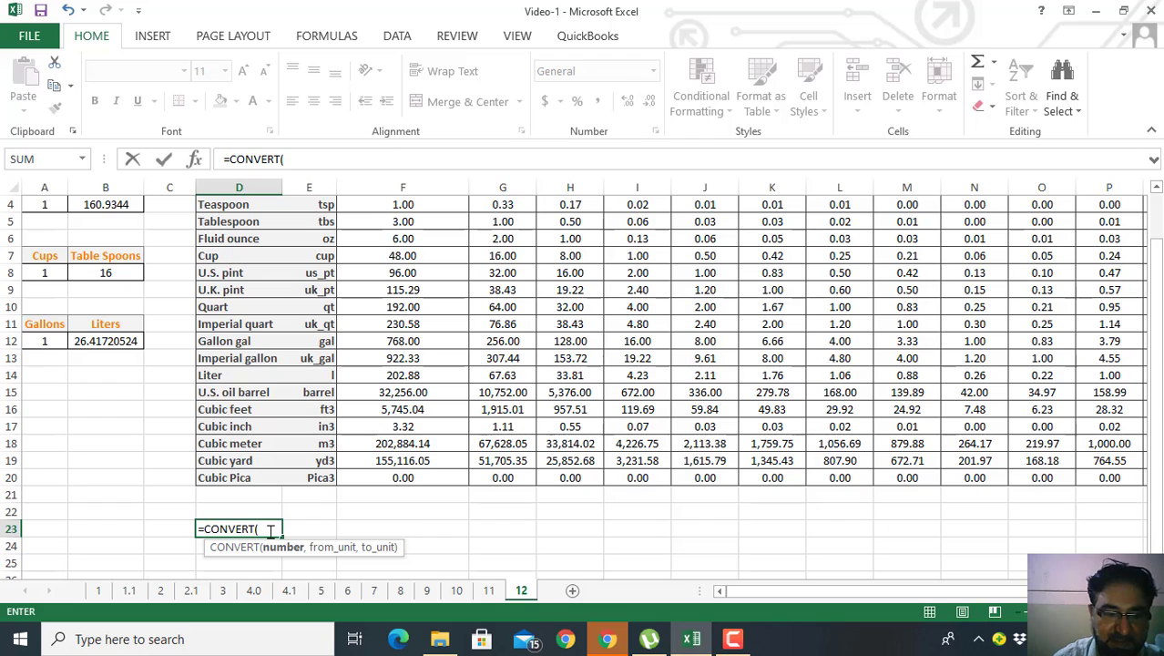
pyautogui.write('100')
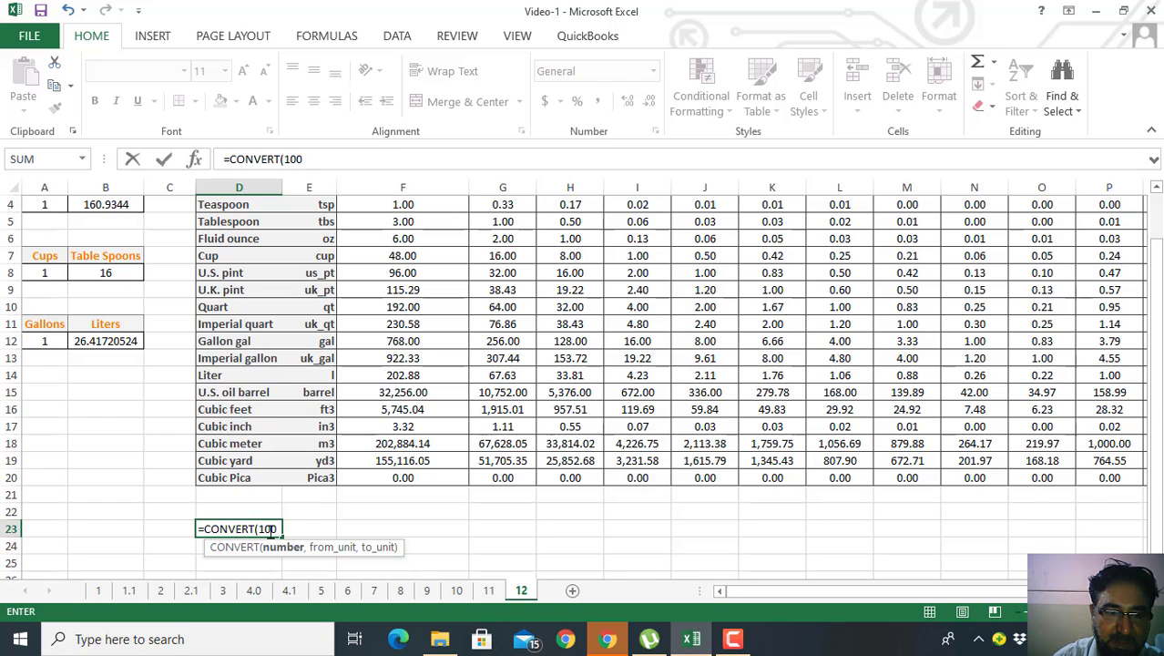
pyautogui.click(280, 551)
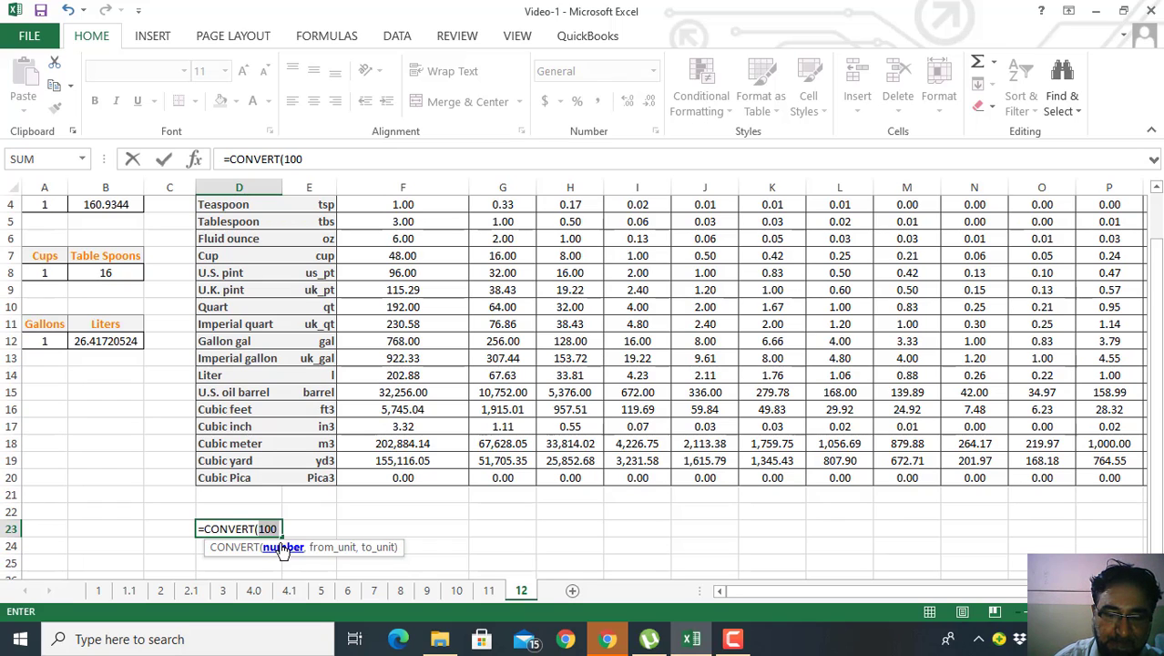
pyautogui.write(',')
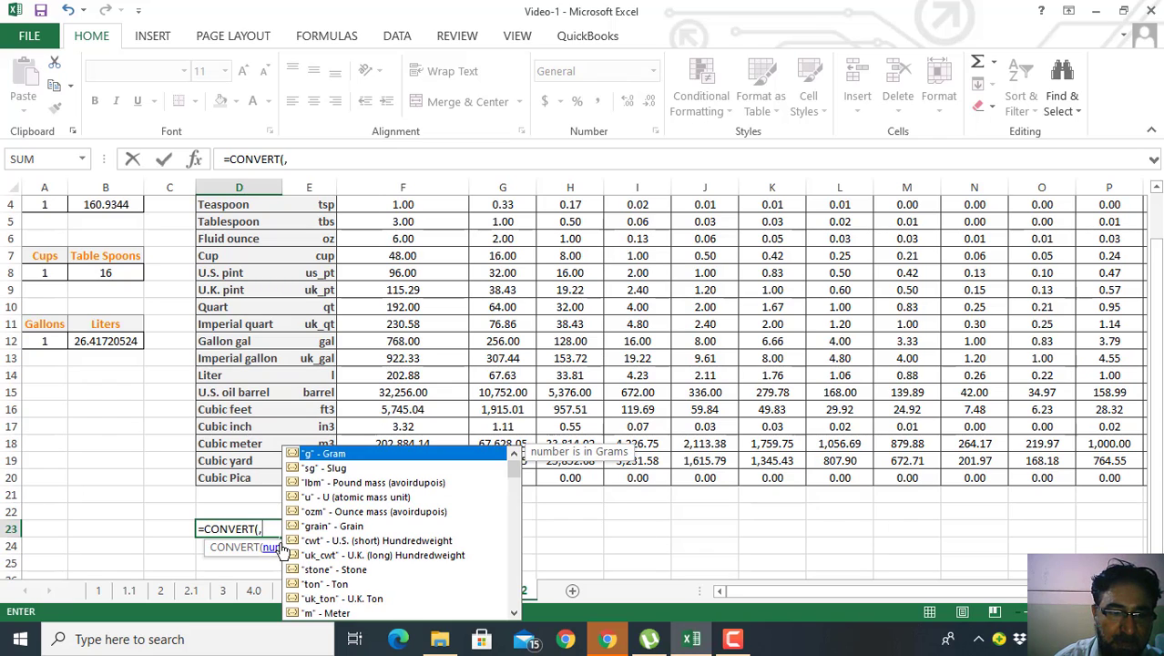
pyautogui.press('BackSpace')
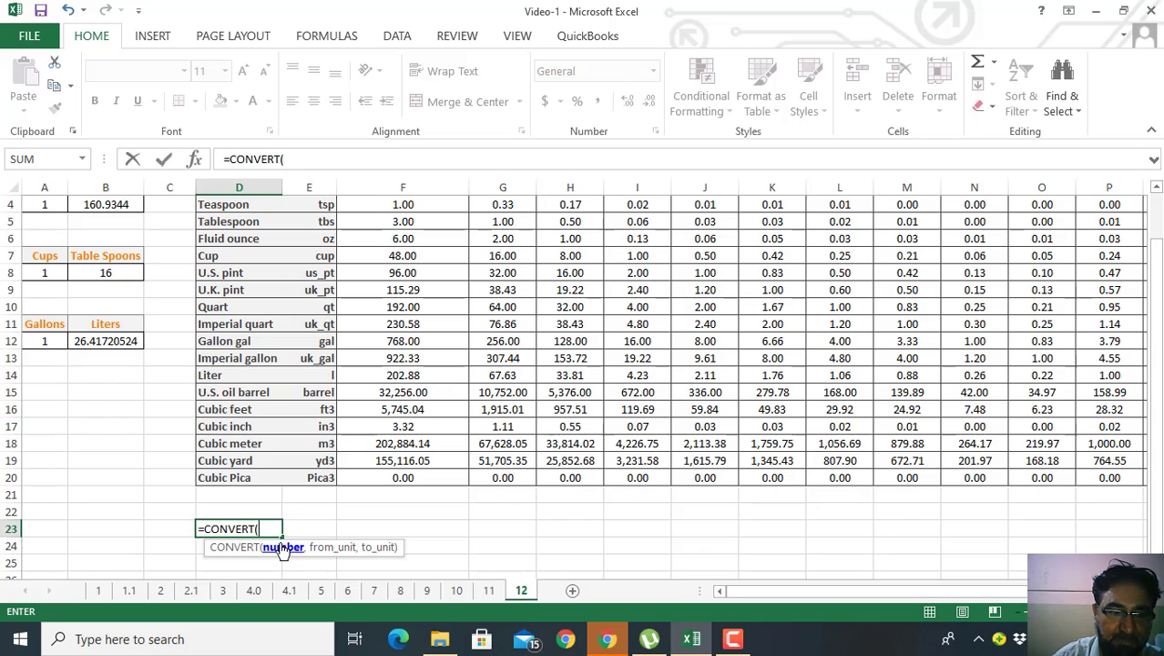
pyautogui.write('0,')
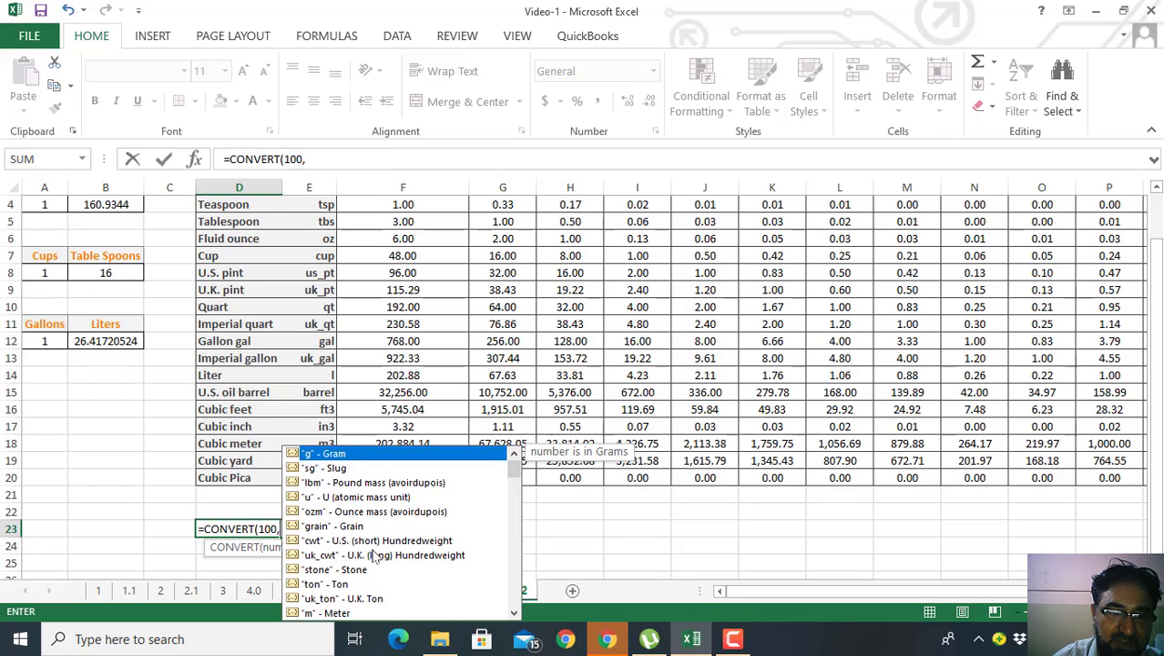
# Examine the available from-unit choices for the CONVERT formula in D23, from the last entries back up to Gram, without choosing one
pyautogui.moveTo(514, 462); pyautogui.dragTo(515, 466)
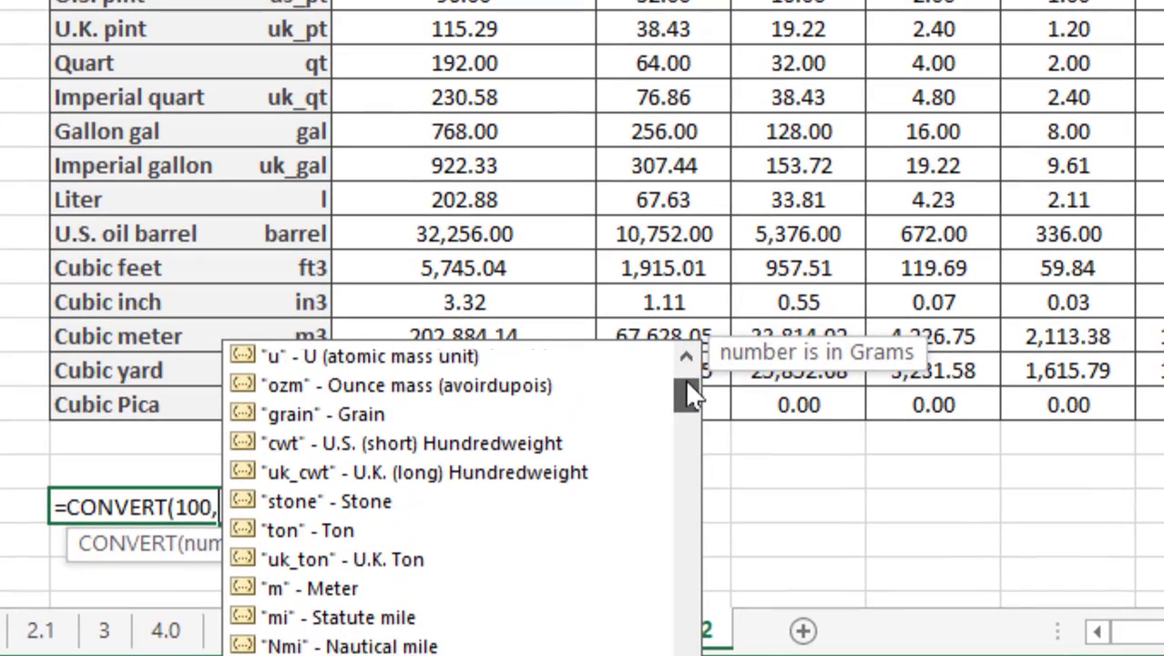
pyautogui.moveTo(685, 379); pyautogui.dragTo(710, 640)
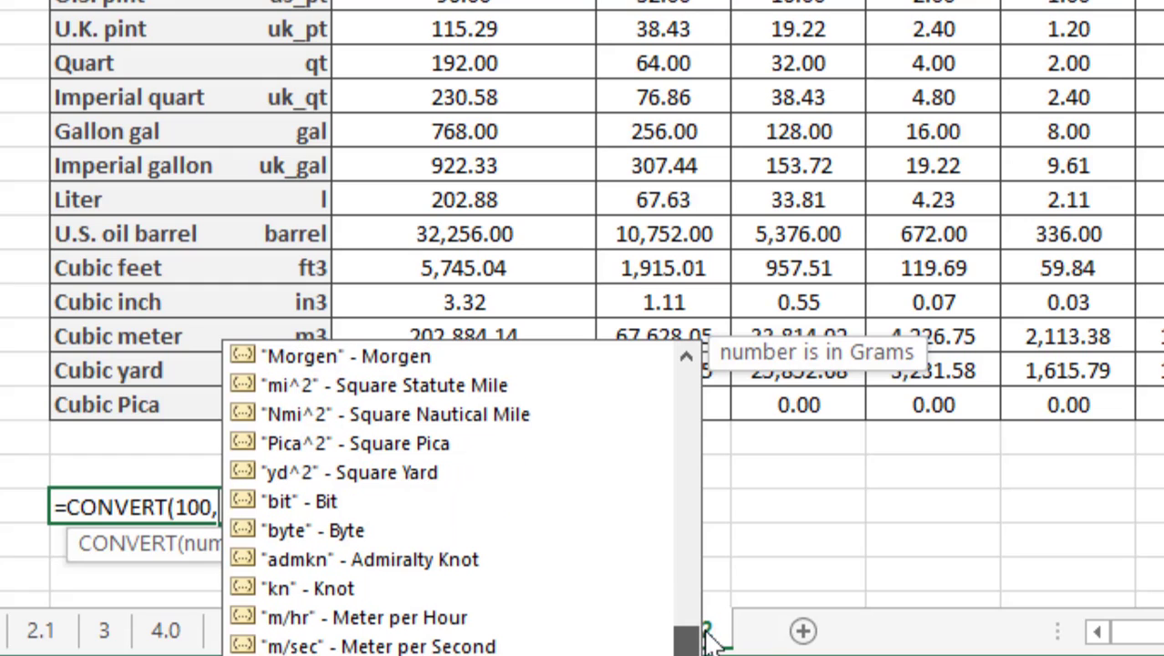
pyautogui.click(687, 356)
pyautogui.click(687, 356)
pyautogui.click(687, 357)
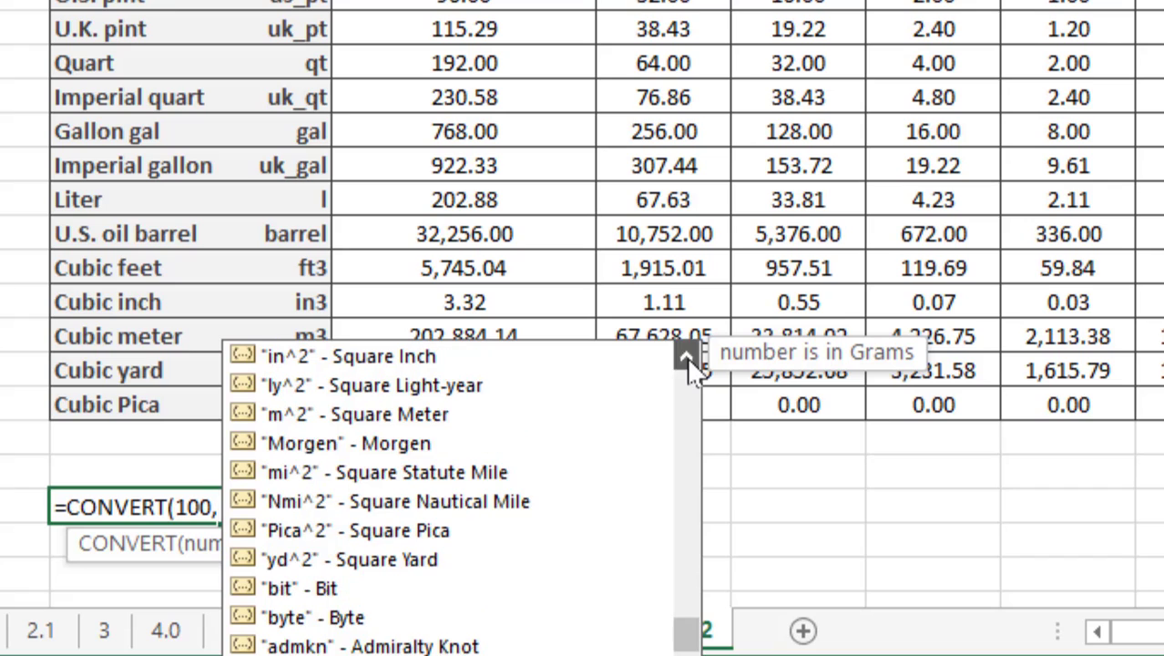
pyautogui.click(687, 356)
pyautogui.click(687, 356)
pyautogui.click(687, 356)
pyautogui.click(687, 357)
pyautogui.click(687, 357)
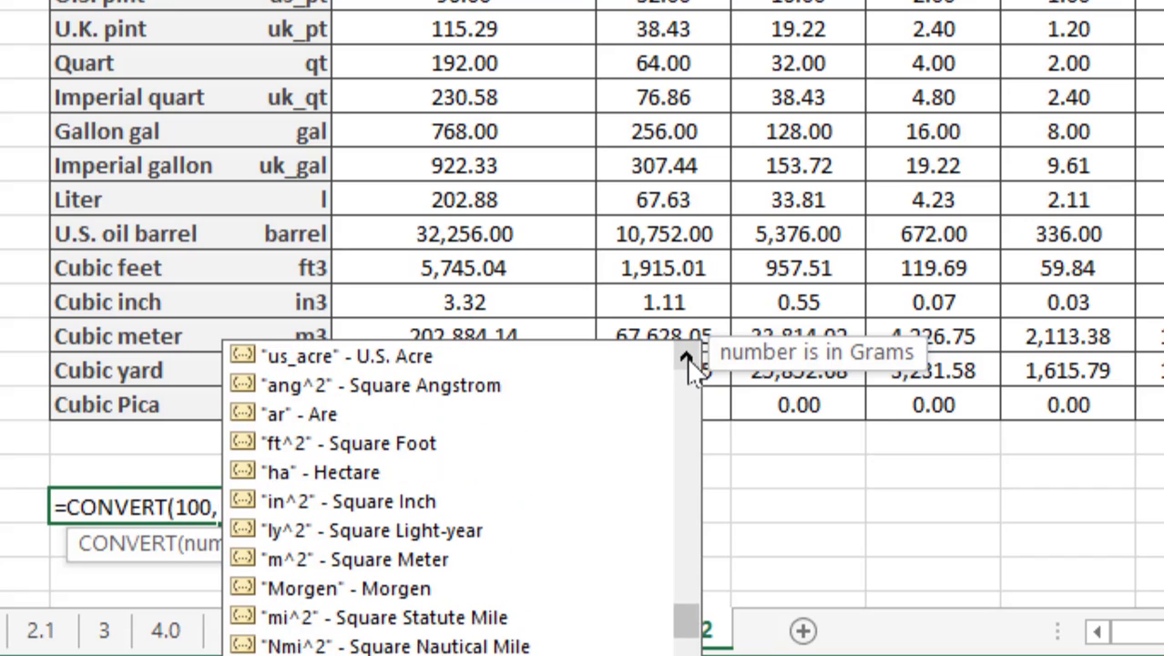
pyautogui.click(686, 356)
pyautogui.click(686, 356)
pyautogui.click(687, 356)
pyautogui.click(687, 357)
pyautogui.click(687, 356)
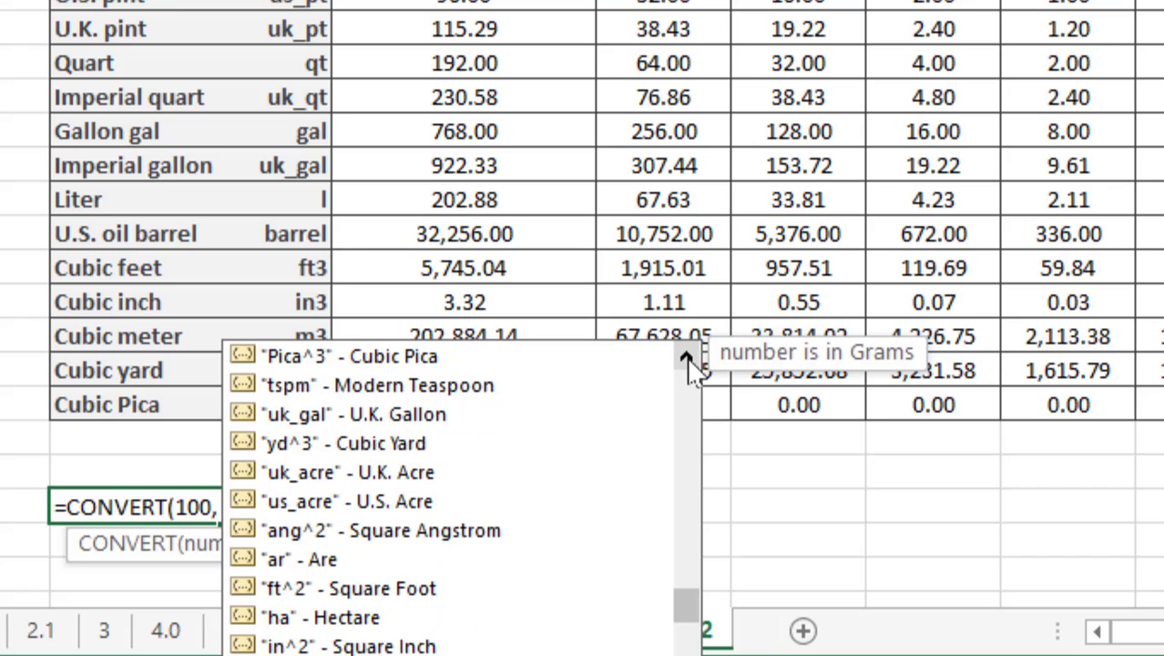
pyautogui.click(687, 356)
pyautogui.click(687, 357)
pyautogui.click(687, 357)
pyautogui.click(687, 357)
pyautogui.click(687, 356)
pyautogui.click(687, 356)
pyautogui.click(686, 357)
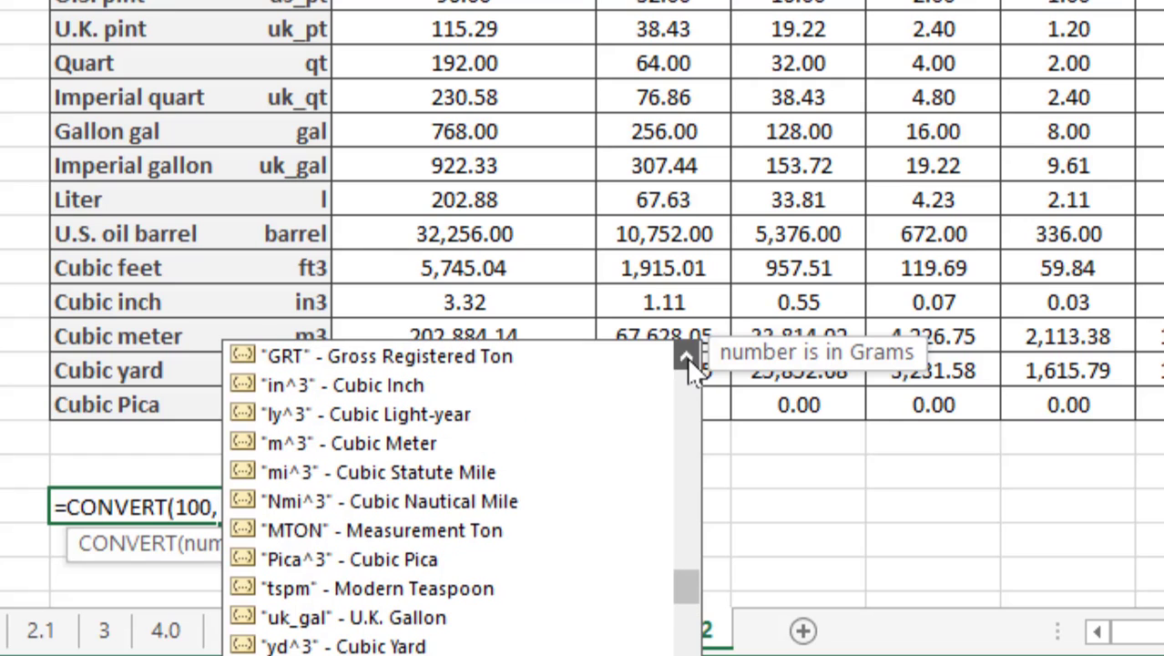
pyautogui.click(687, 356)
pyautogui.click(687, 356)
pyautogui.click(687, 356)
pyautogui.click(687, 356)
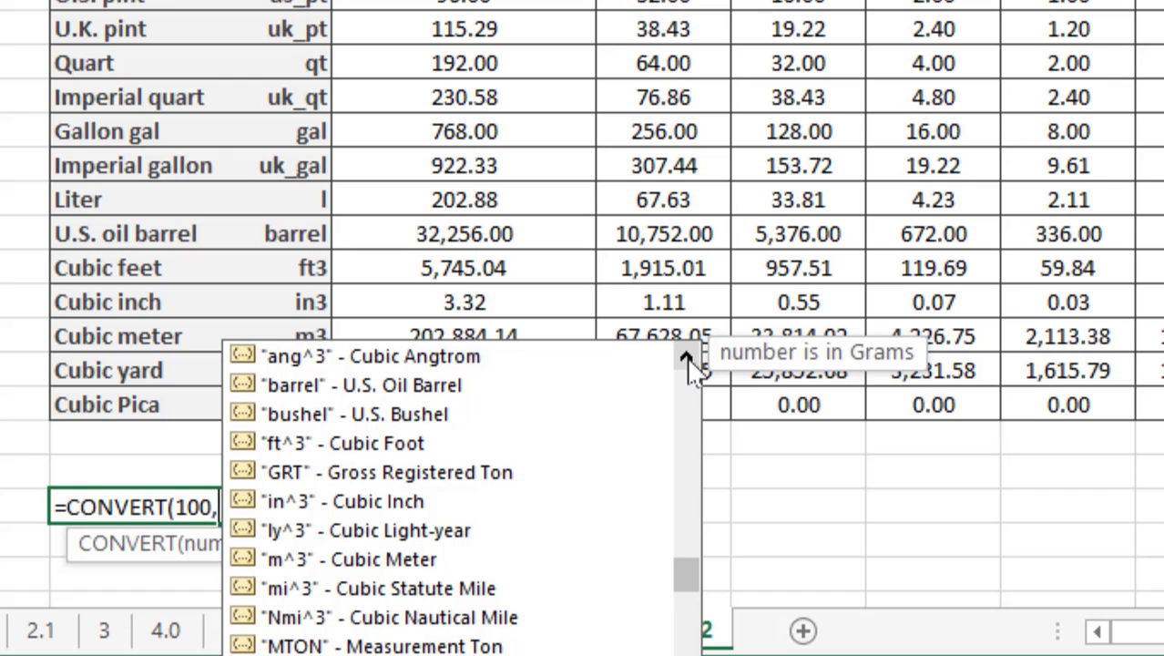
pyautogui.click(687, 356)
pyautogui.click(687, 356)
pyautogui.click(687, 357)
pyautogui.click(687, 356)
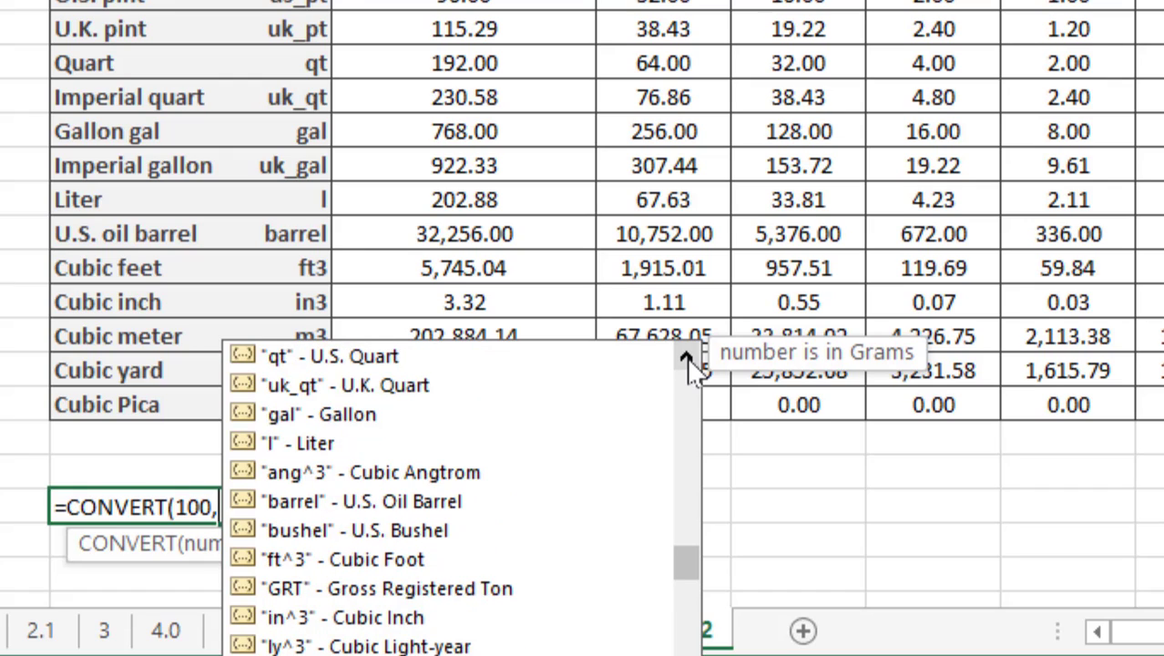
pyautogui.click(687, 356)
pyautogui.click(687, 356)
pyautogui.click(687, 356)
pyautogui.click(687, 356)
pyautogui.click(687, 356)
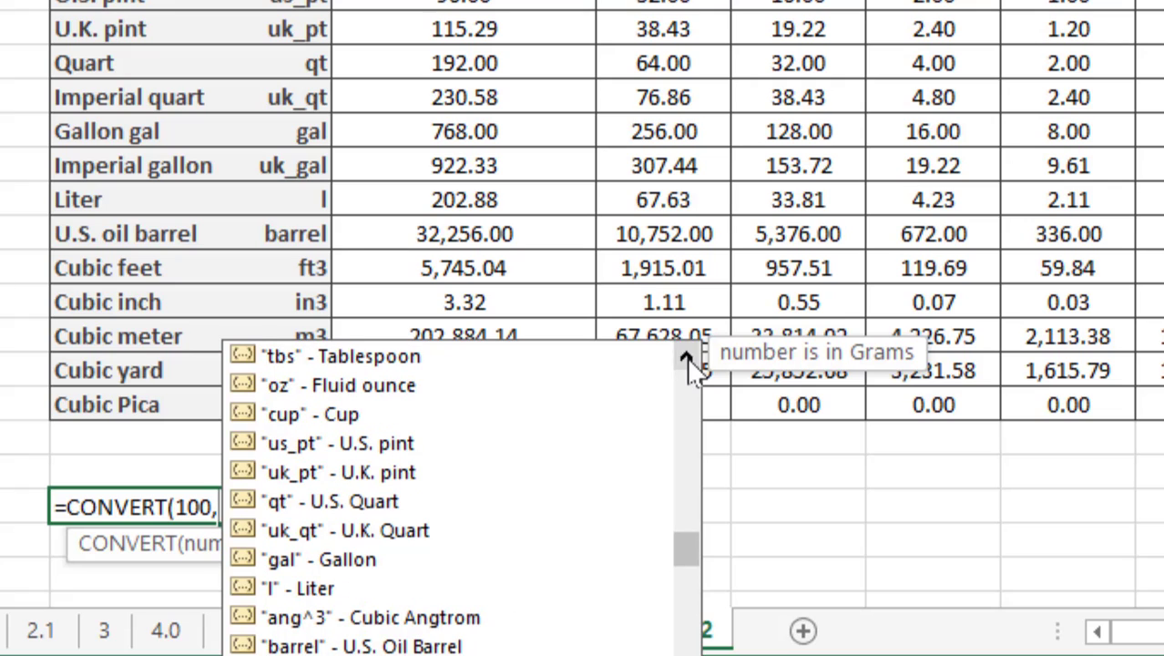
pyautogui.click(687, 356)
pyautogui.click(687, 356)
pyautogui.click(687, 356)
pyautogui.click(687, 357)
pyautogui.click(686, 356)
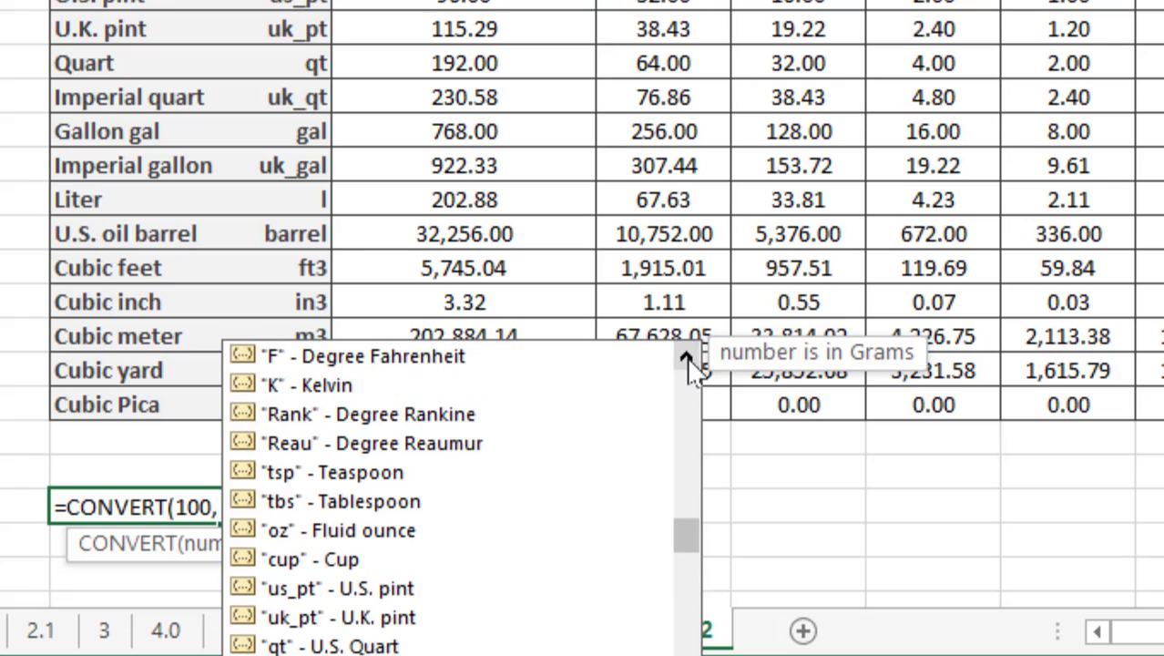
pyautogui.click(687, 356)
pyautogui.click(687, 356)
pyautogui.click(687, 357)
pyautogui.click(687, 356)
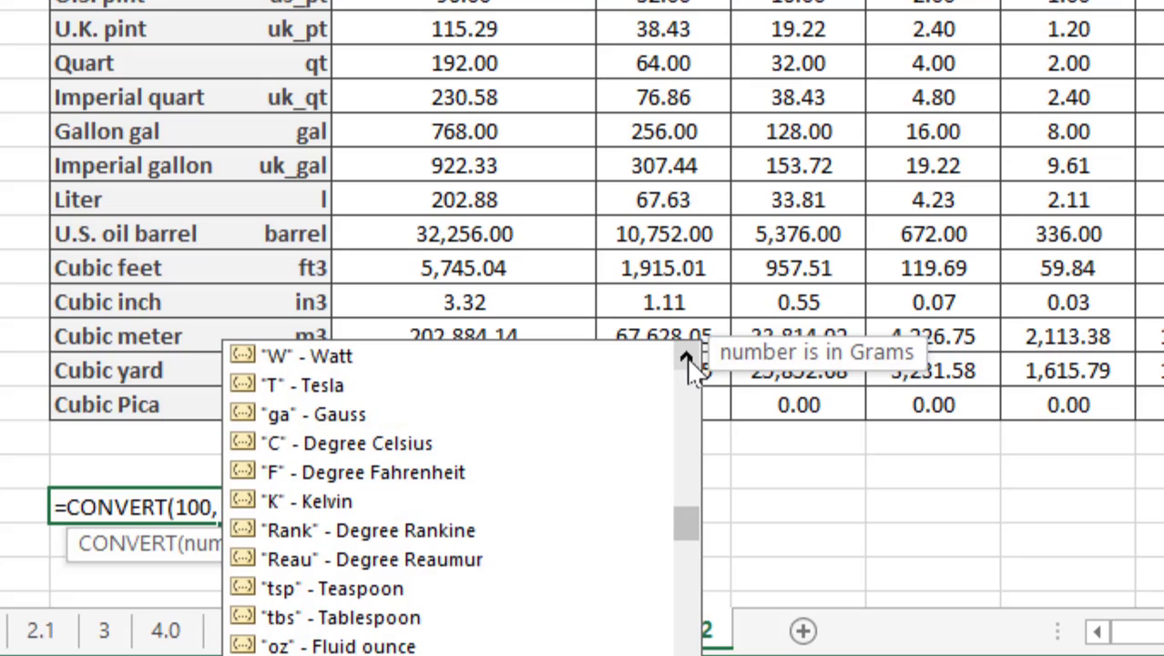
pyautogui.click(687, 356)
pyautogui.click(686, 356)
pyautogui.click(687, 356)
pyautogui.click(687, 356)
pyautogui.click(687, 356)
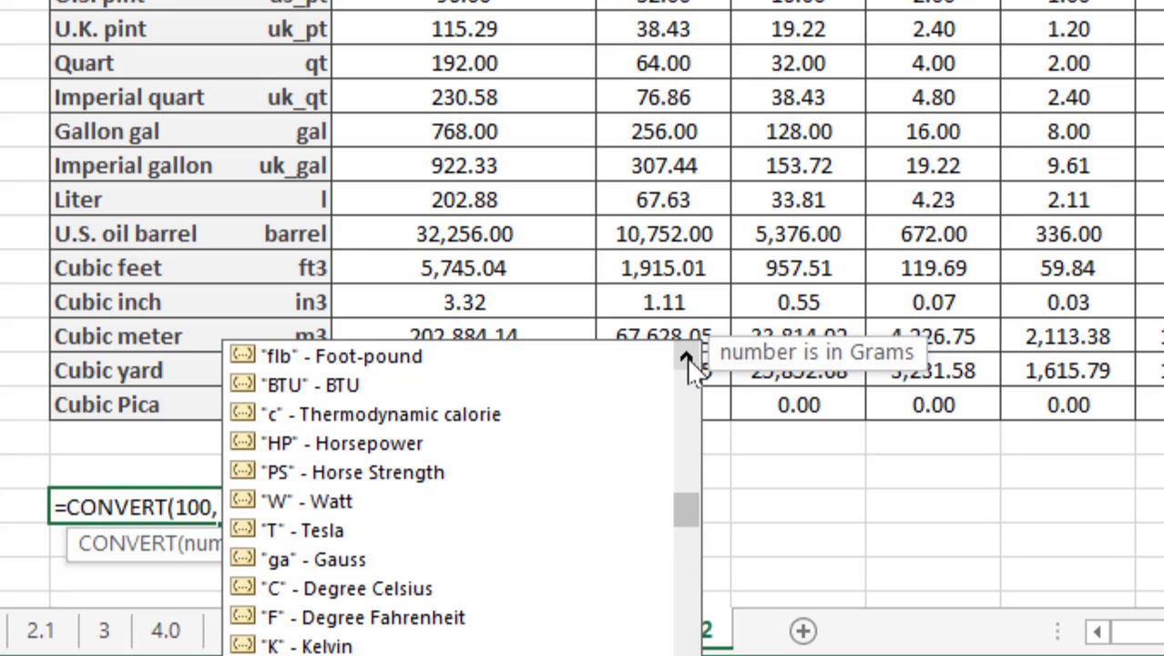
pyautogui.click(687, 357)
pyautogui.click(687, 357)
pyautogui.click(687, 357)
pyautogui.click(687, 357)
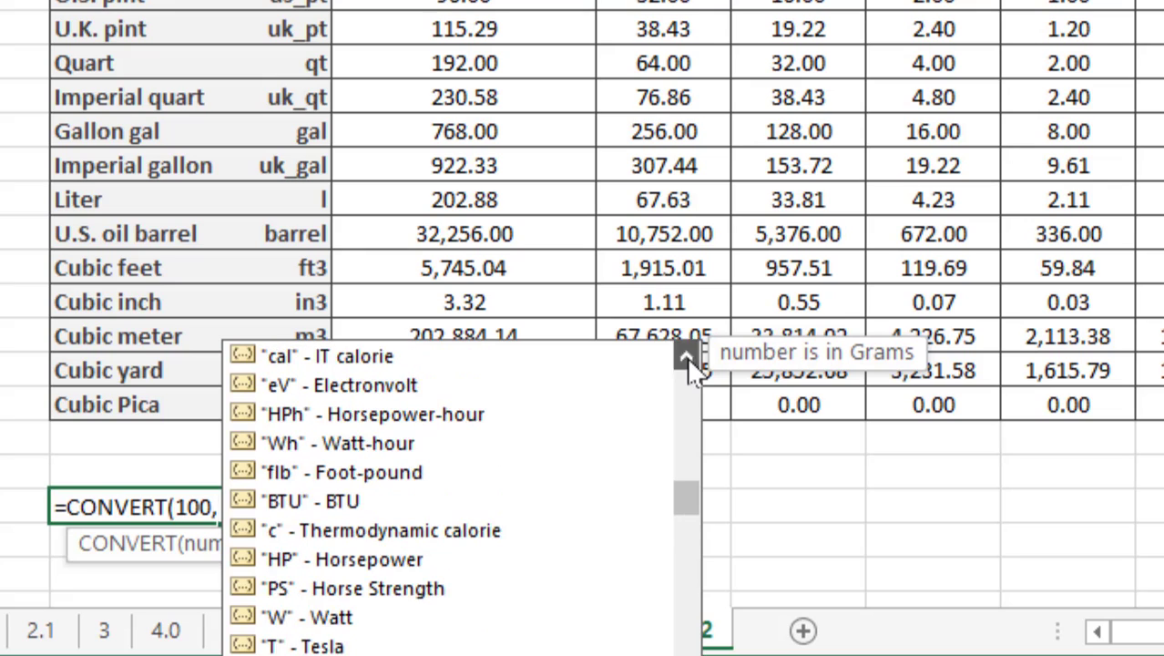
pyautogui.click(687, 356)
pyautogui.click(687, 356)
pyautogui.click(687, 356)
pyautogui.click(687, 356)
pyautogui.click(687, 356)
pyautogui.click(687, 356)
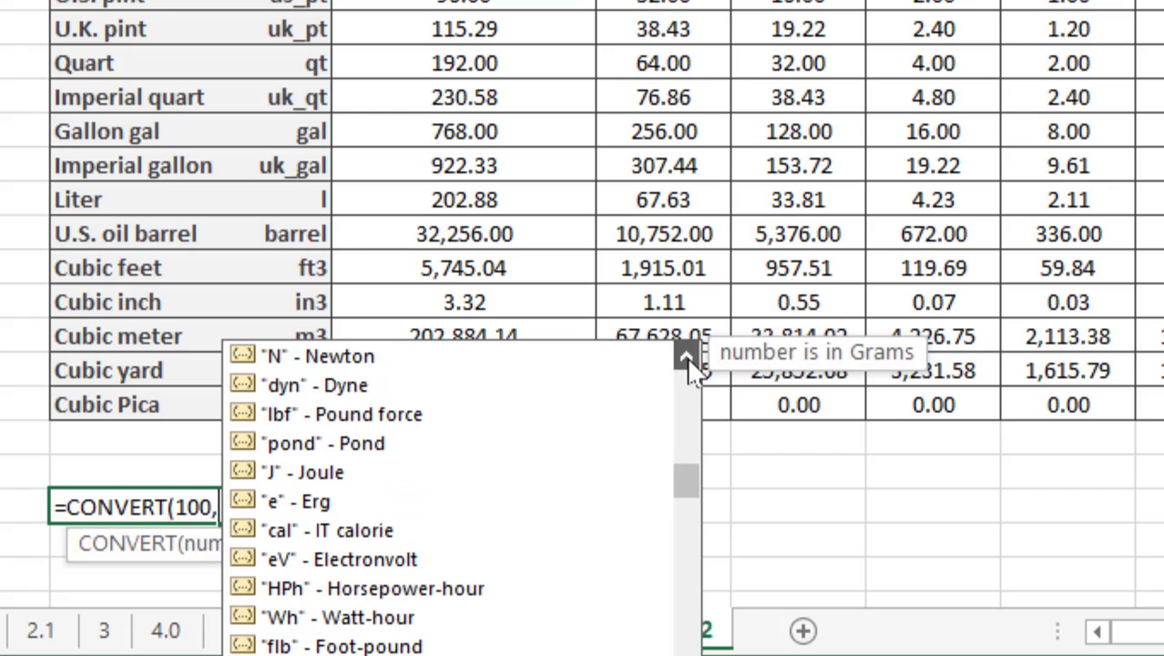
pyautogui.click(687, 356)
pyautogui.click(687, 356)
pyautogui.click(687, 356)
pyautogui.click(687, 356)
pyautogui.click(687, 356)
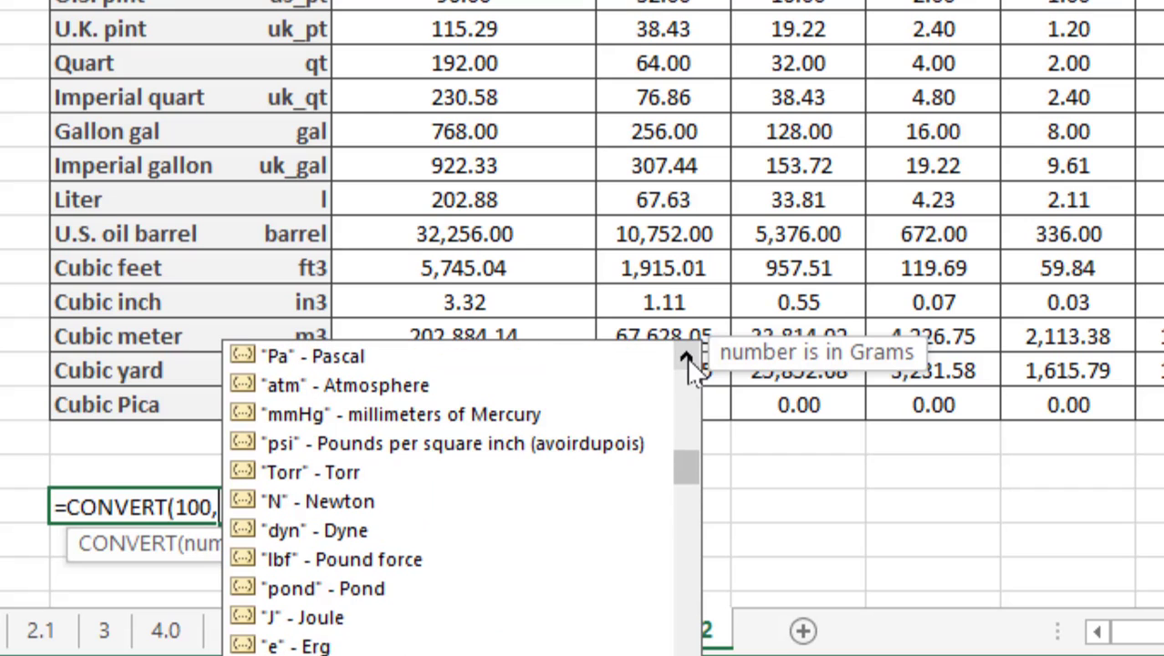
pyautogui.click(687, 356)
pyautogui.click(687, 356)
pyautogui.click(687, 356)
pyautogui.click(687, 356)
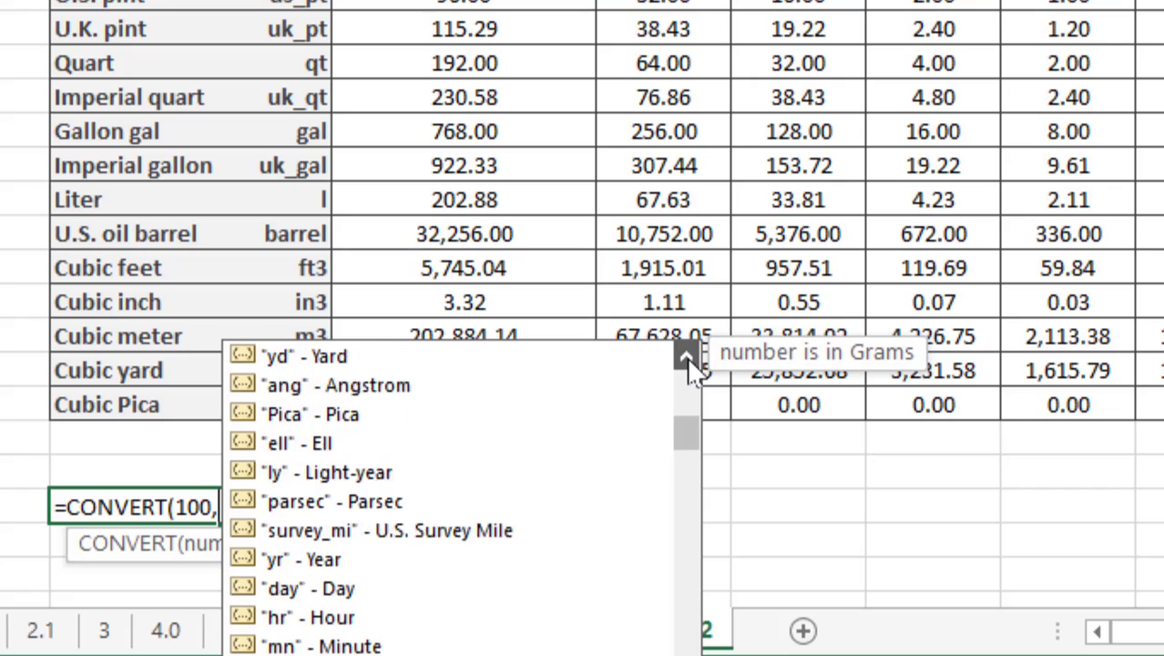
pyautogui.click(687, 356)
pyautogui.click(687, 356)
pyautogui.click(687, 357)
pyautogui.click(687, 356)
pyautogui.click(687, 356)
pyautogui.click(686, 356)
pyautogui.click(687, 356)
pyautogui.click(687, 356)
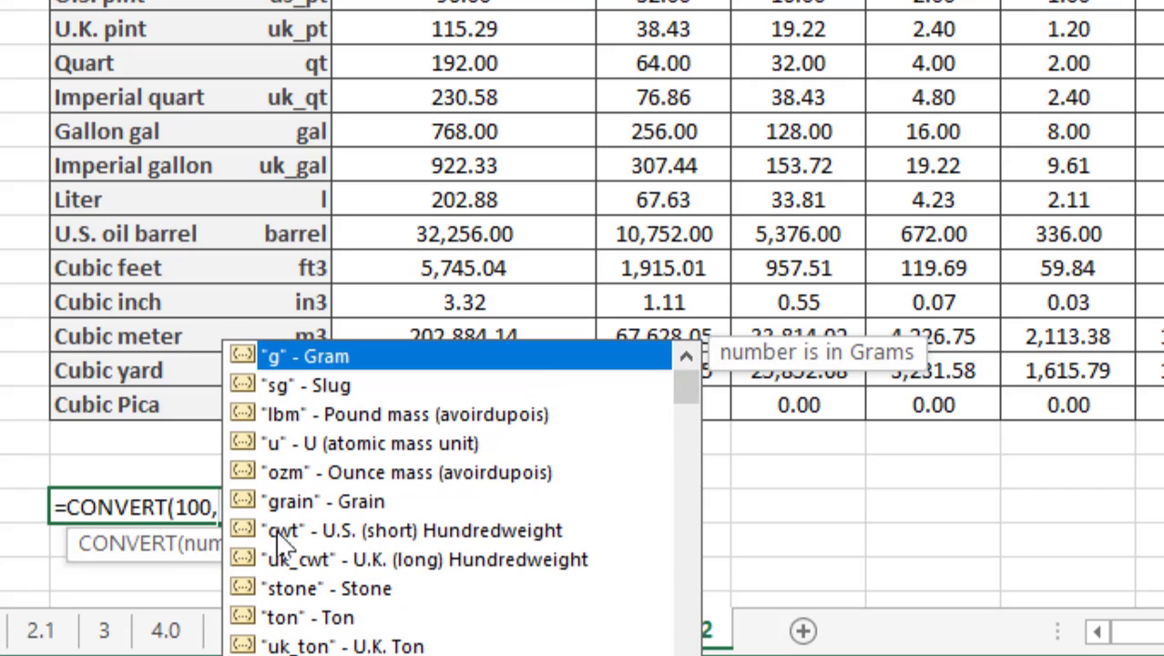
pyautogui.click(223, 523)
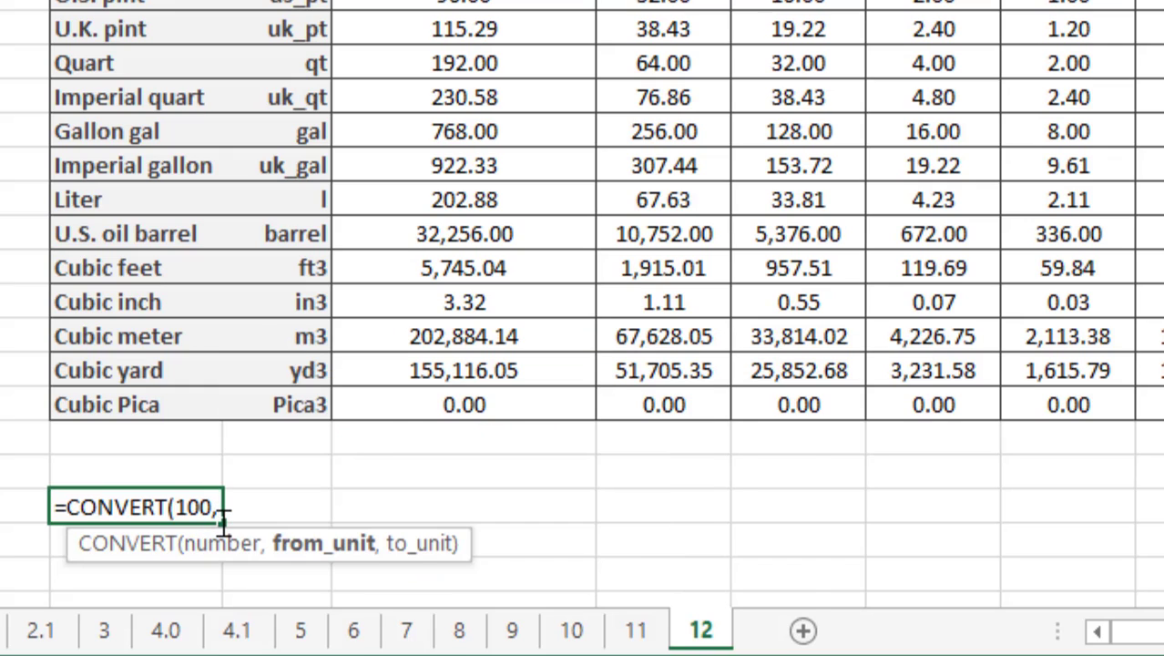
# Complete the CONVERT formula in D23 with from-unit "km" and to-unit ""m", accepting the proposed formula correction
pyautogui.write('"km')
pyautogui.press('Escape')
pyautogui.write('",""m")')
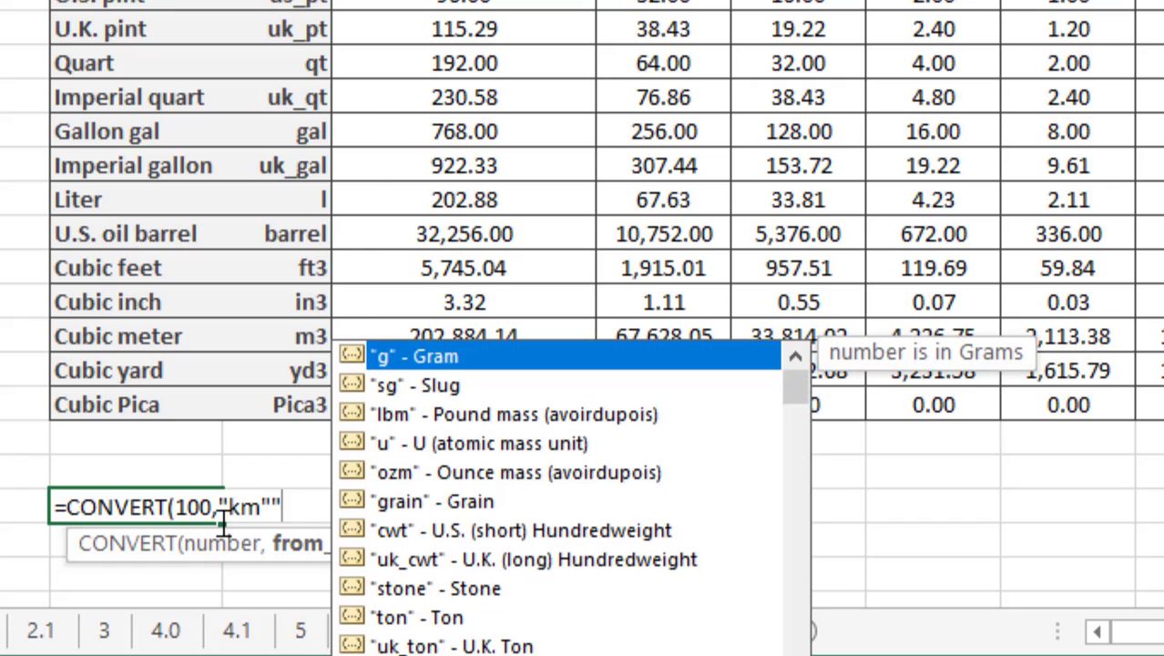
pyautogui.press('Return')
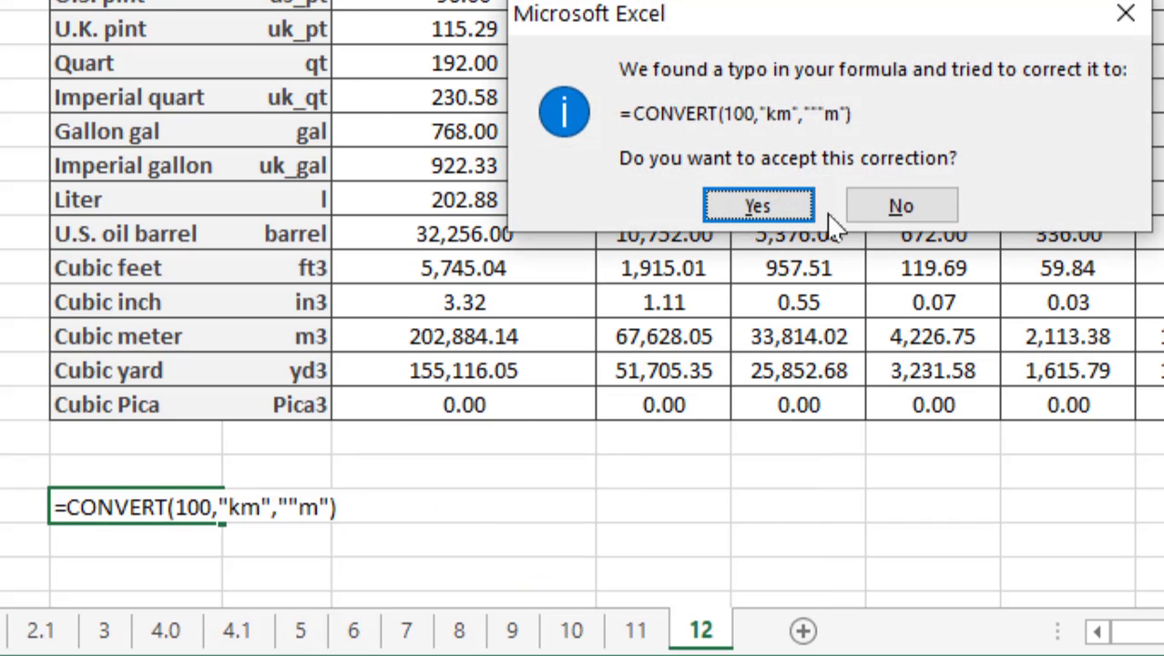
pyautogui.click(759, 207)
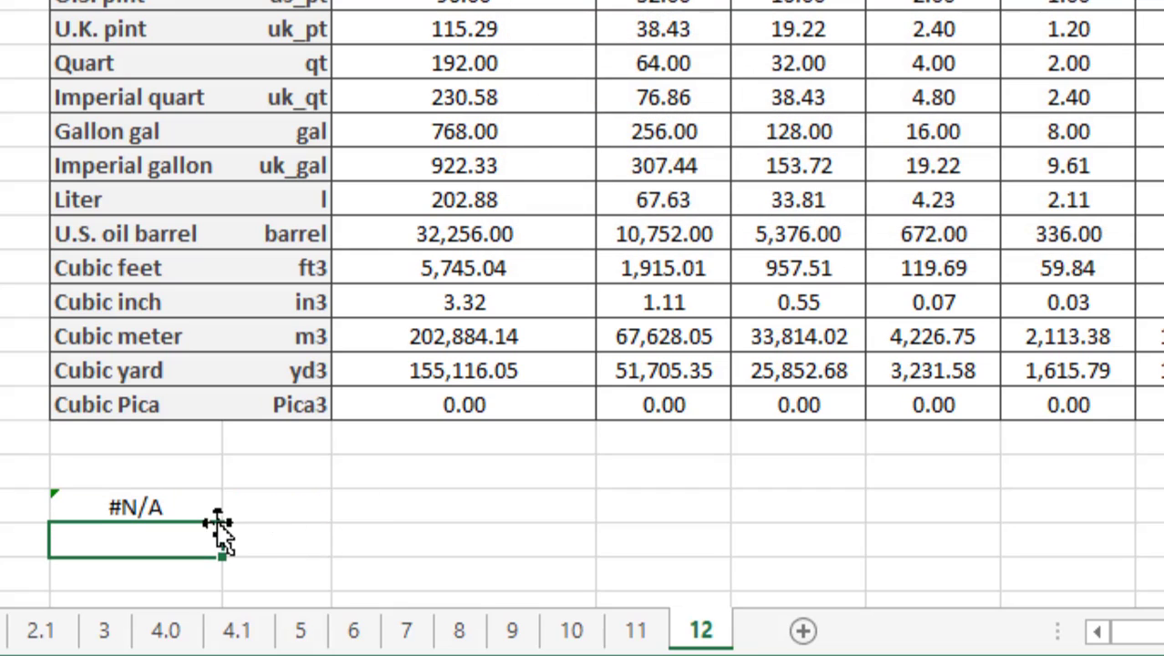
# Try to repair the quotation marks before m in D23's CONVERT formula by adding a comma, accepting the proposed correction
pyautogui.doubleClick(190, 507)
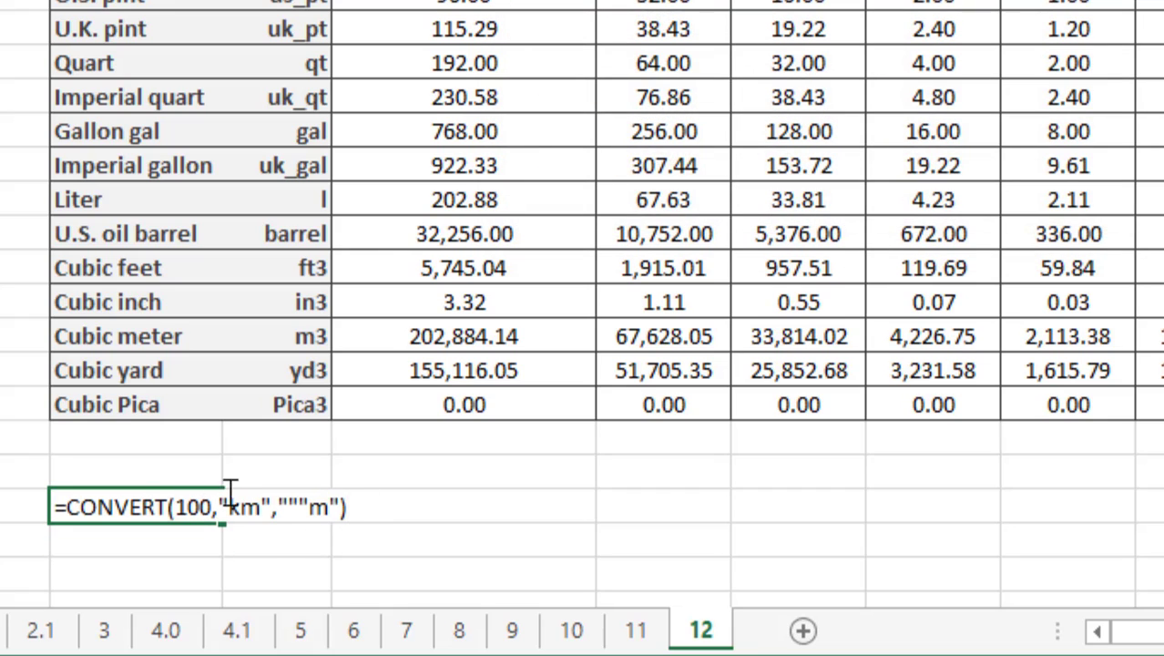
pyautogui.click(299, 506)
pyautogui.write('"')
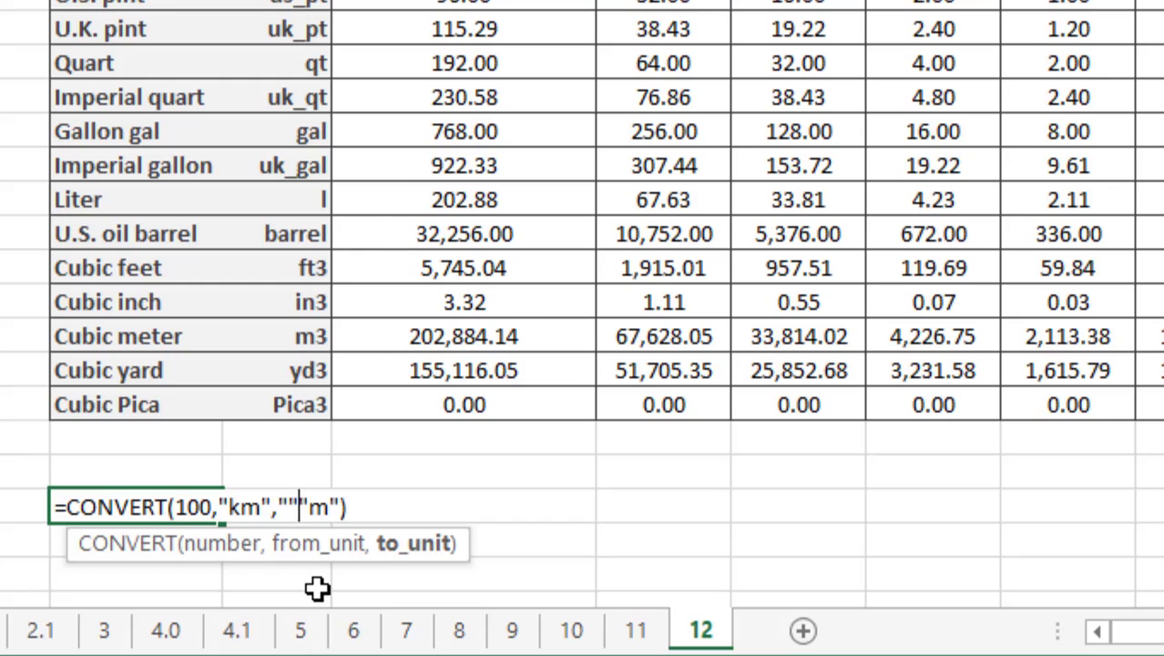
pyautogui.press('BackSpace')
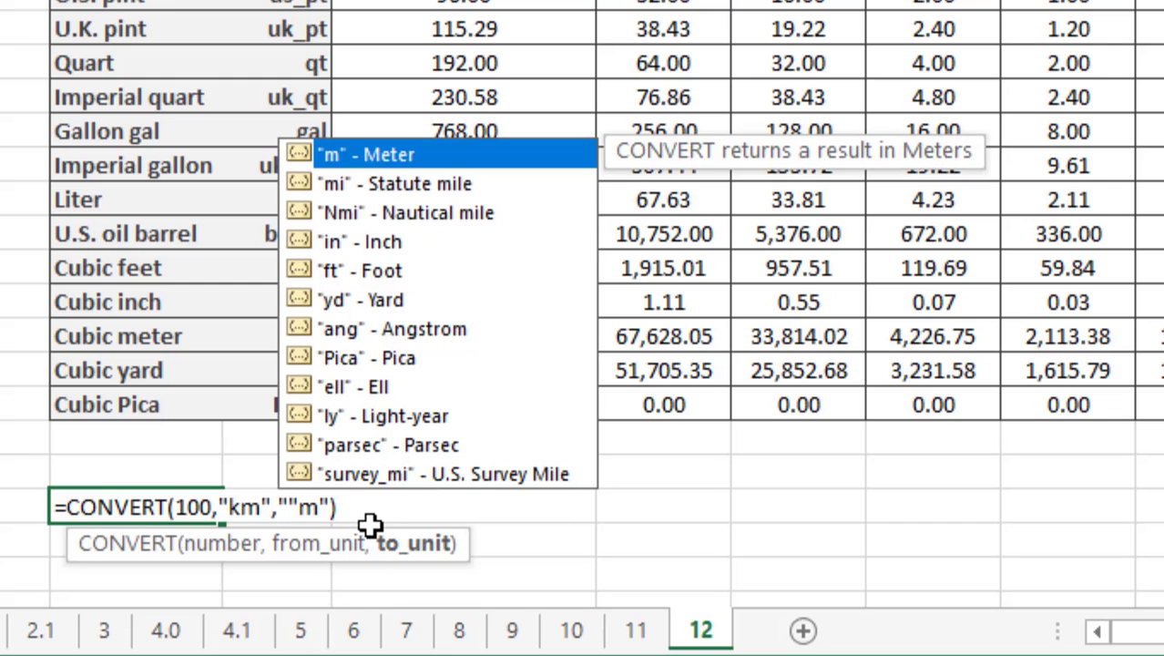
pyautogui.write(',')
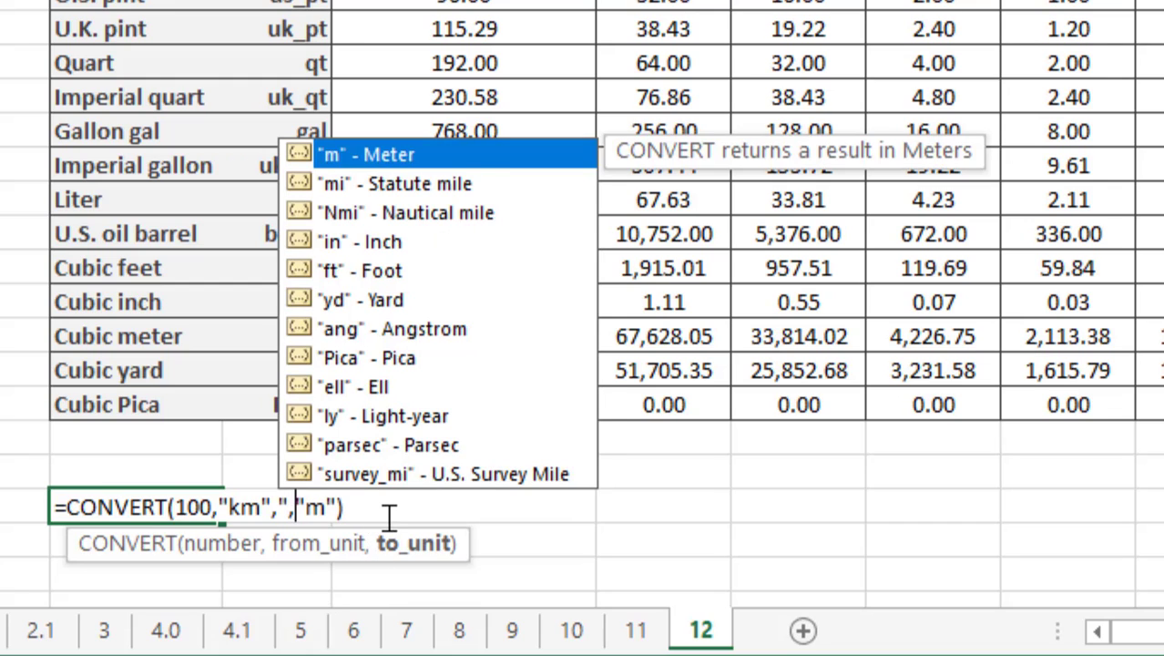
pyautogui.click(389, 516)
pyautogui.press('Return')
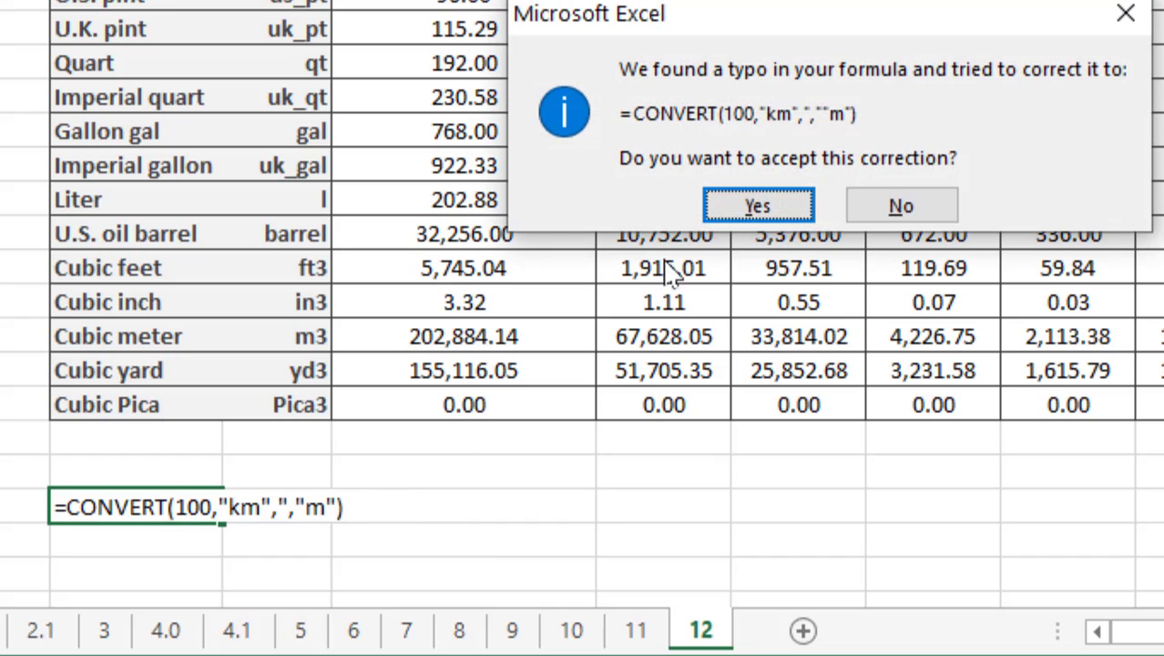
pyautogui.click(767, 202)
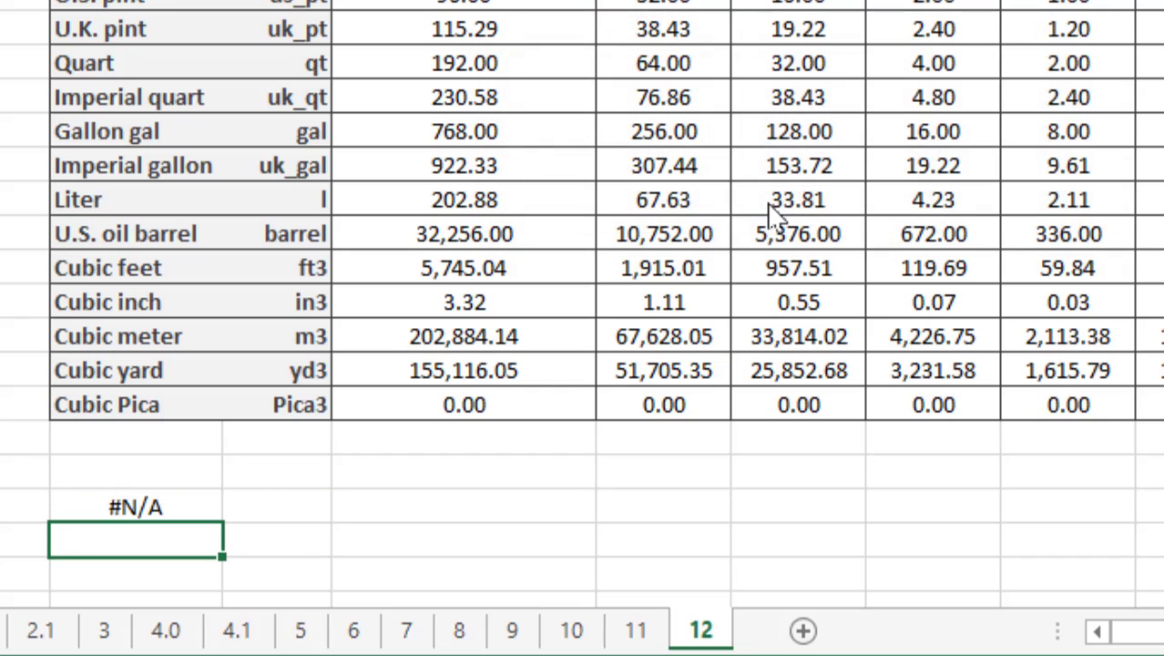
# Remove the surplus comma and quotation marks in D23 so the formula reads =CONVERT(100,"km","m")
pyautogui.click(189, 497)
pyautogui.press('F2')
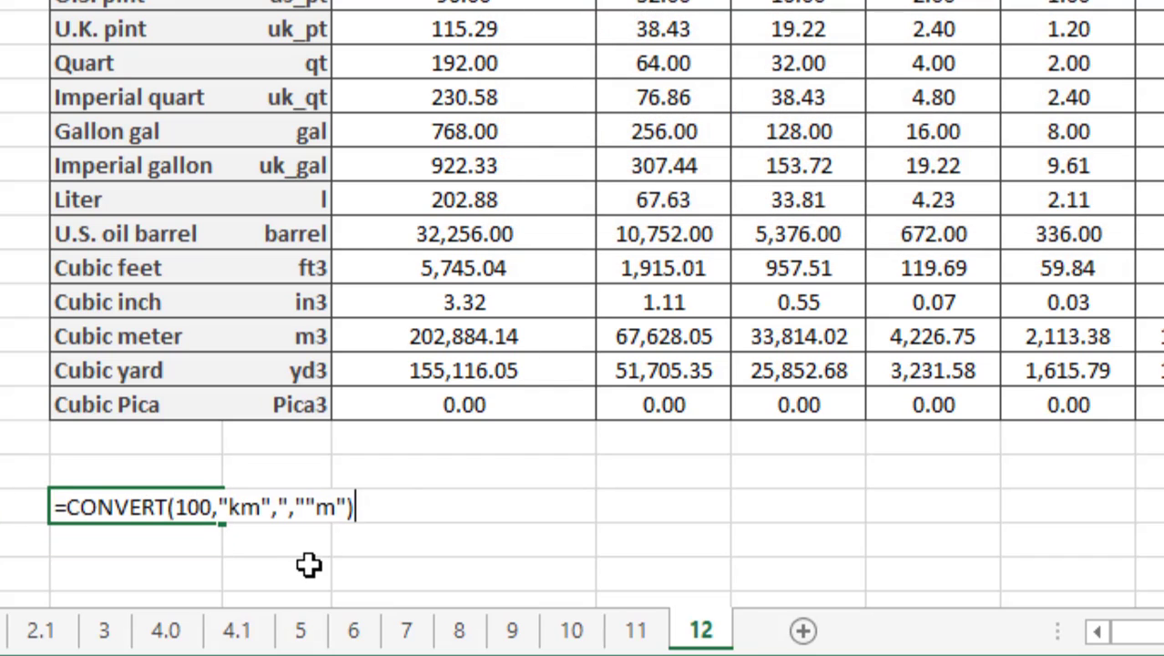
pyautogui.click(290, 507)
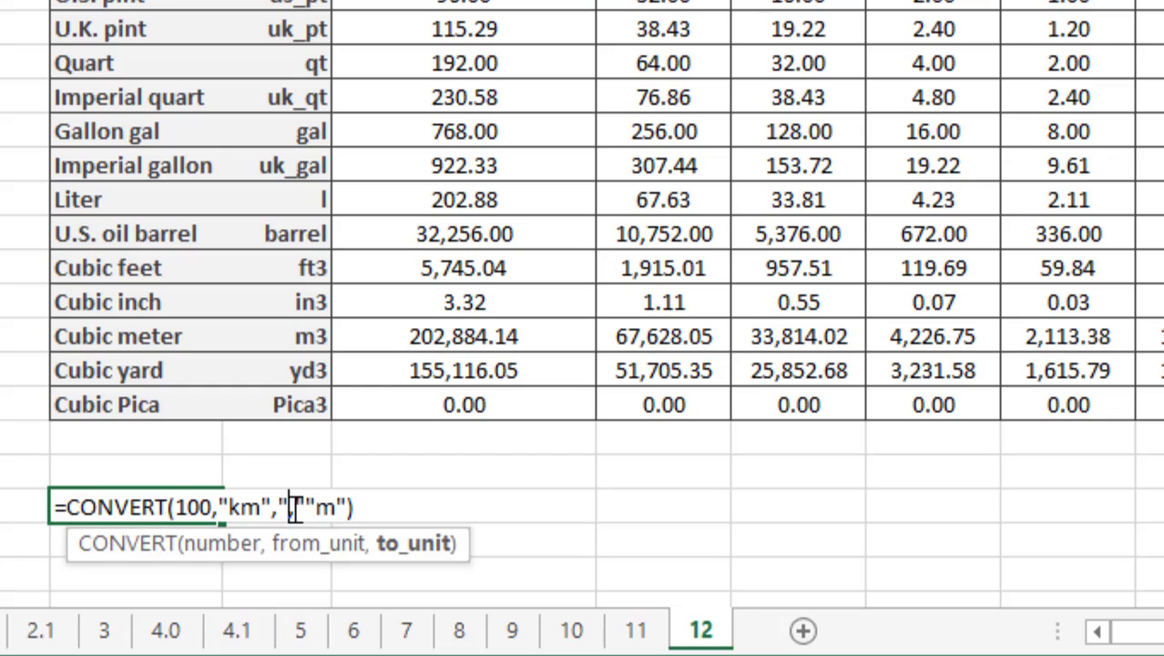
pyautogui.press('BackSpace')
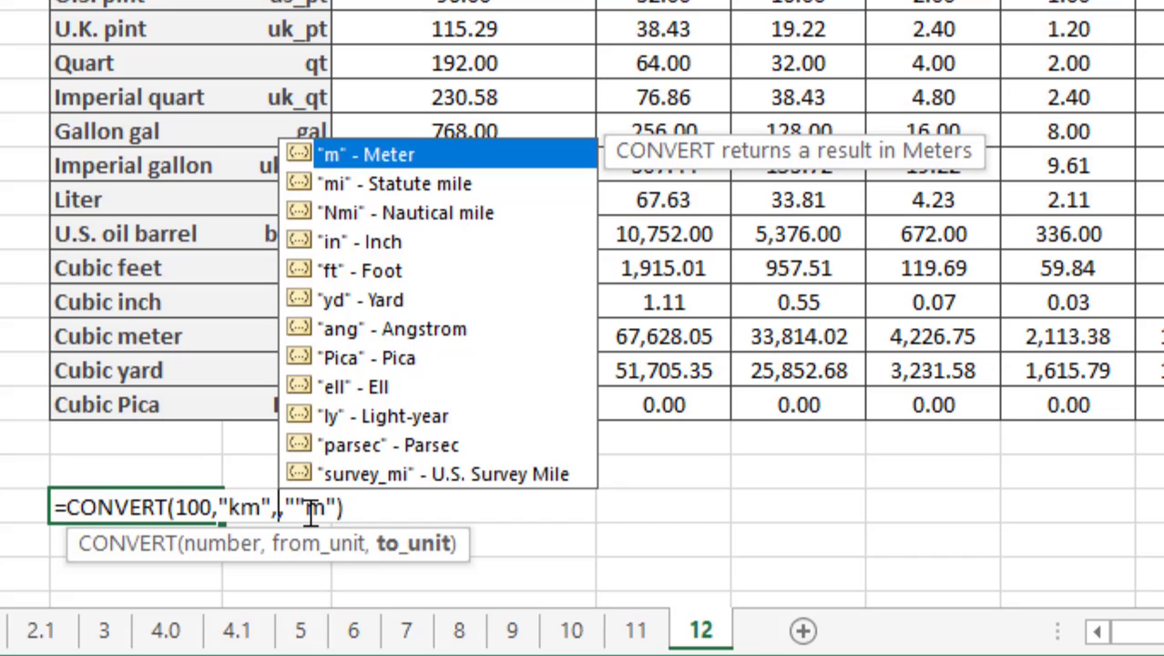
pyautogui.press('BackSpace')
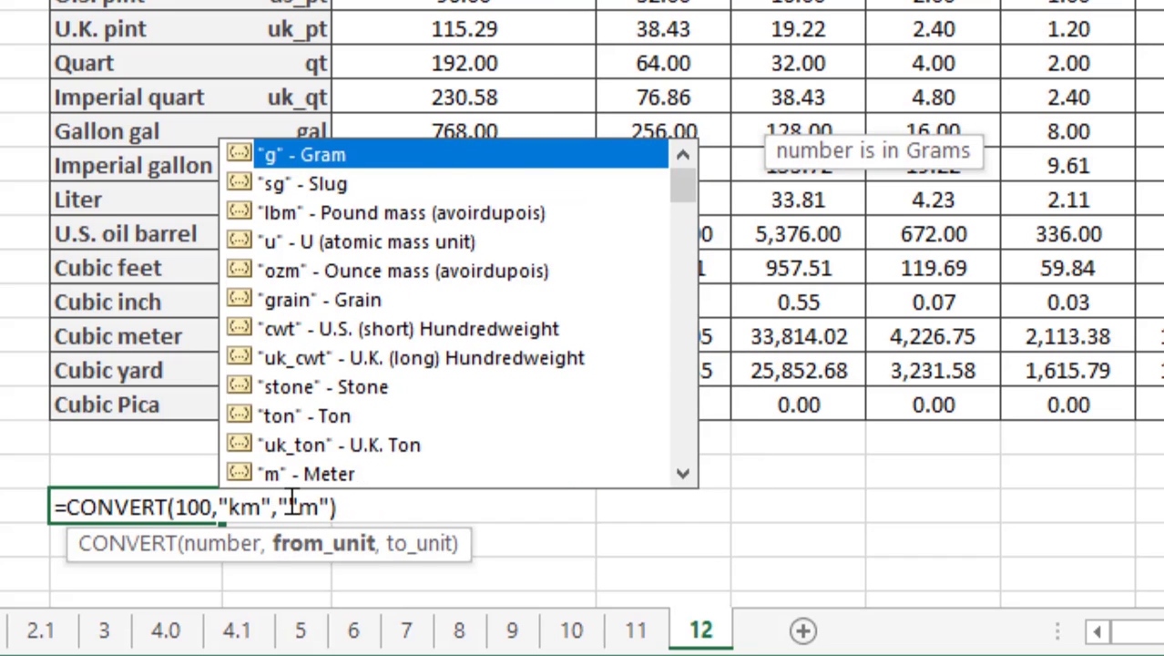
pyautogui.click(293, 507)
pyautogui.press('BackSpace')
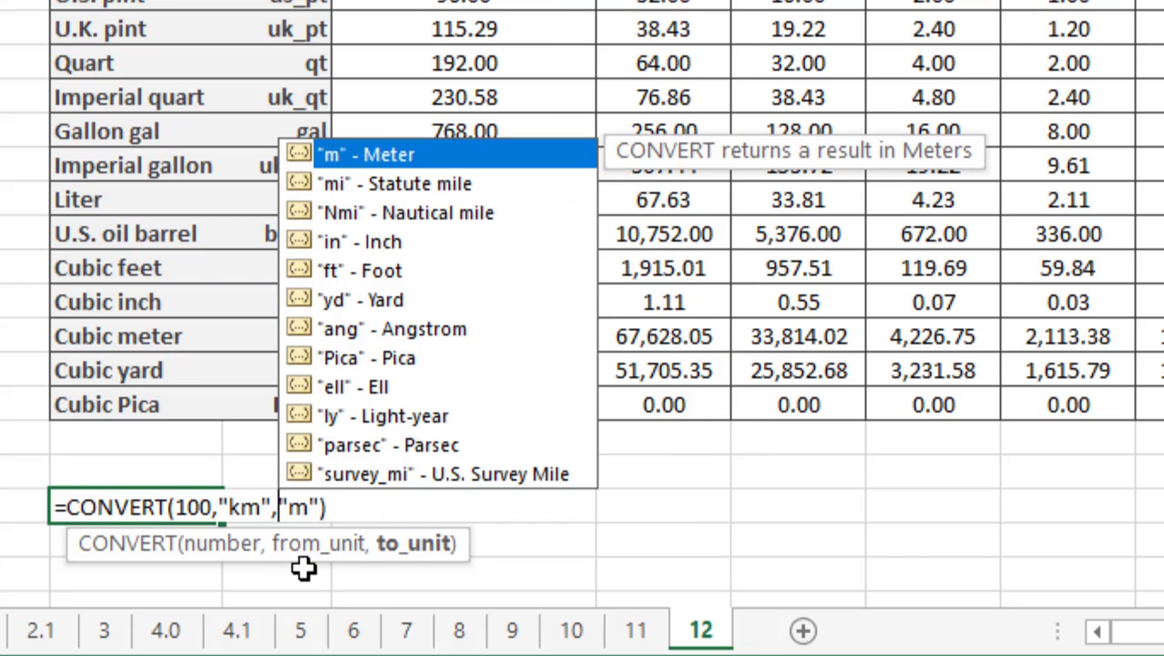
pyautogui.click(339, 507)
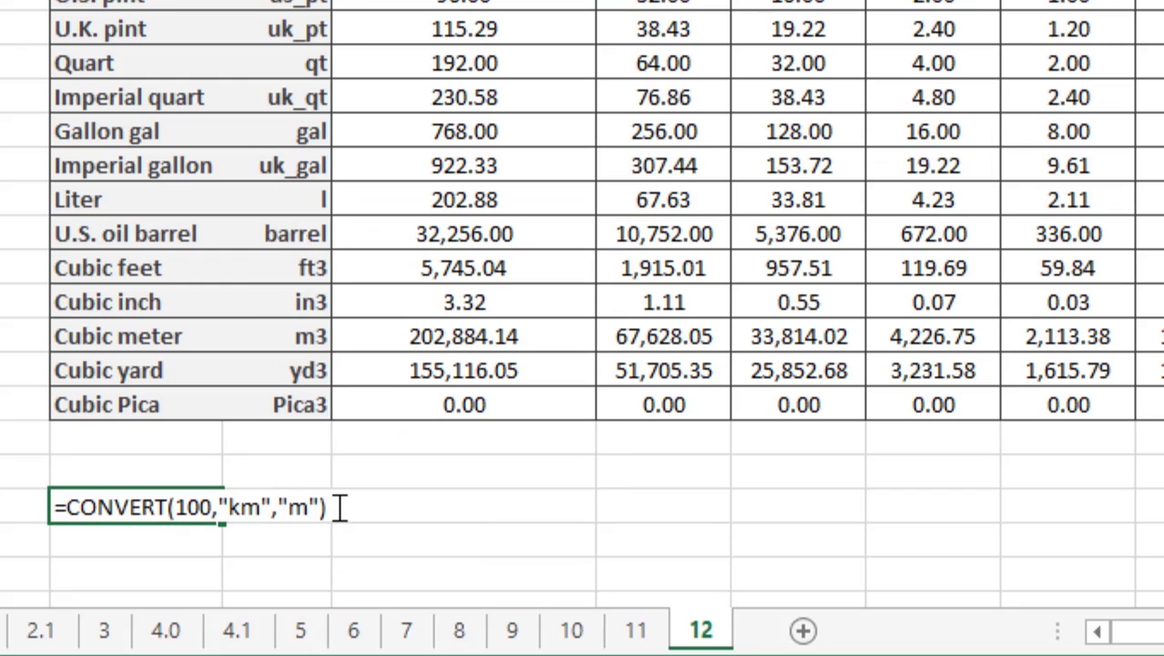
pyautogui.press('Return')
# Review the finished CONVERT formula in D23, checking its from-unit and to-unit arguments without changing them
pyautogui.click(196, 509)
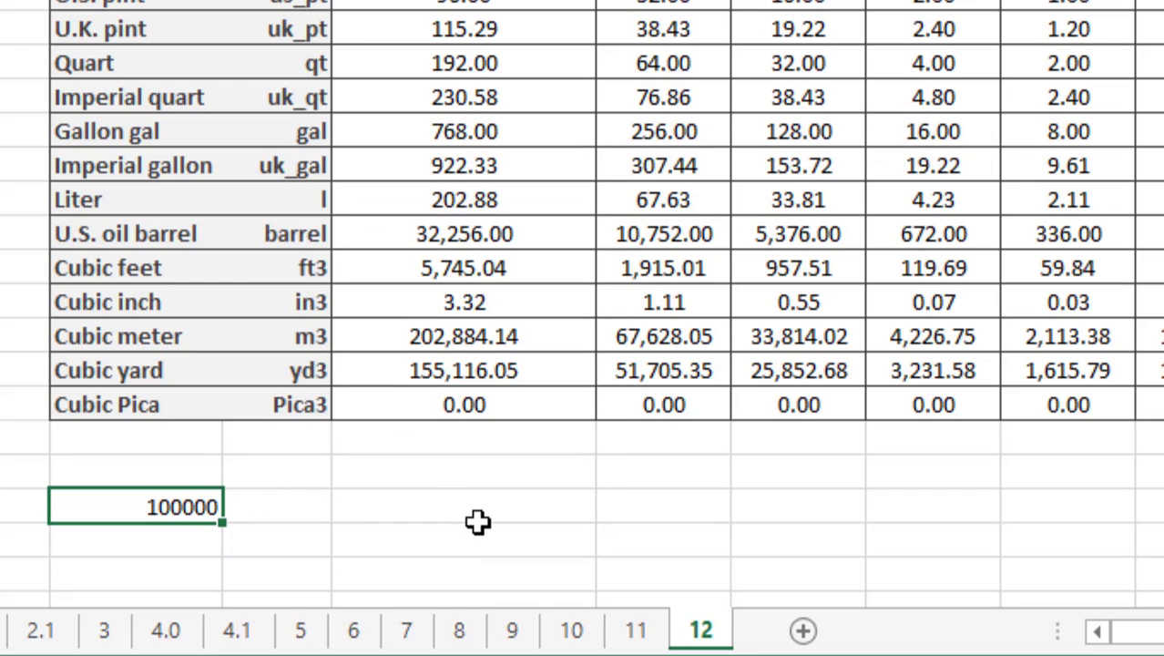
pyautogui.press('F2')
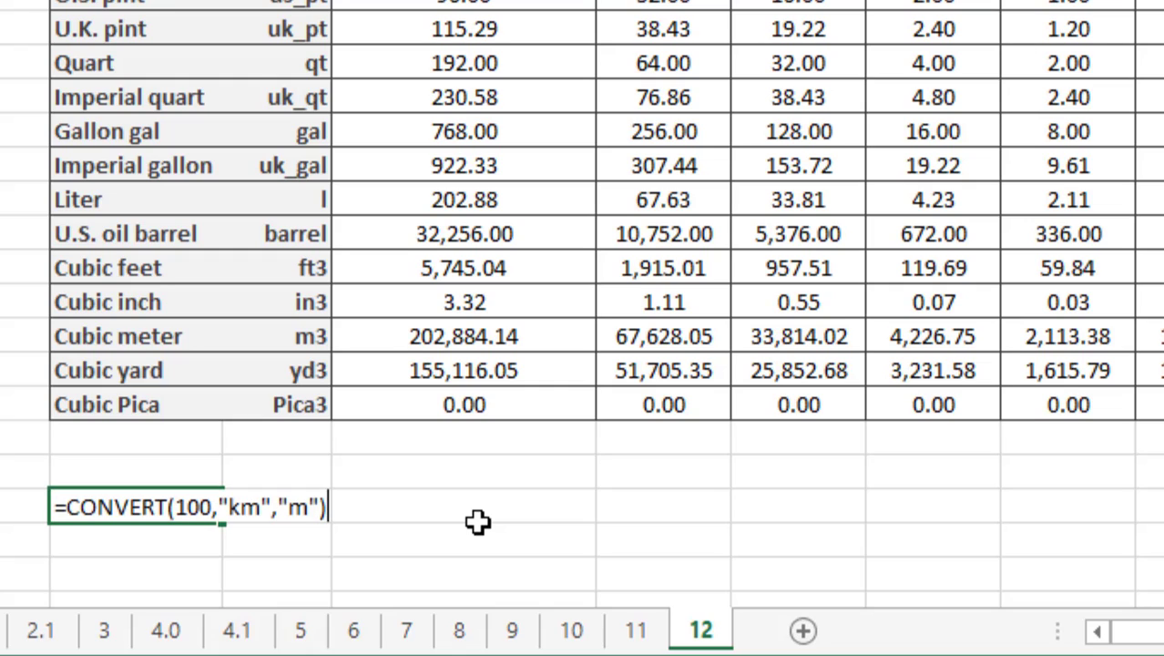
pyautogui.press('Return')
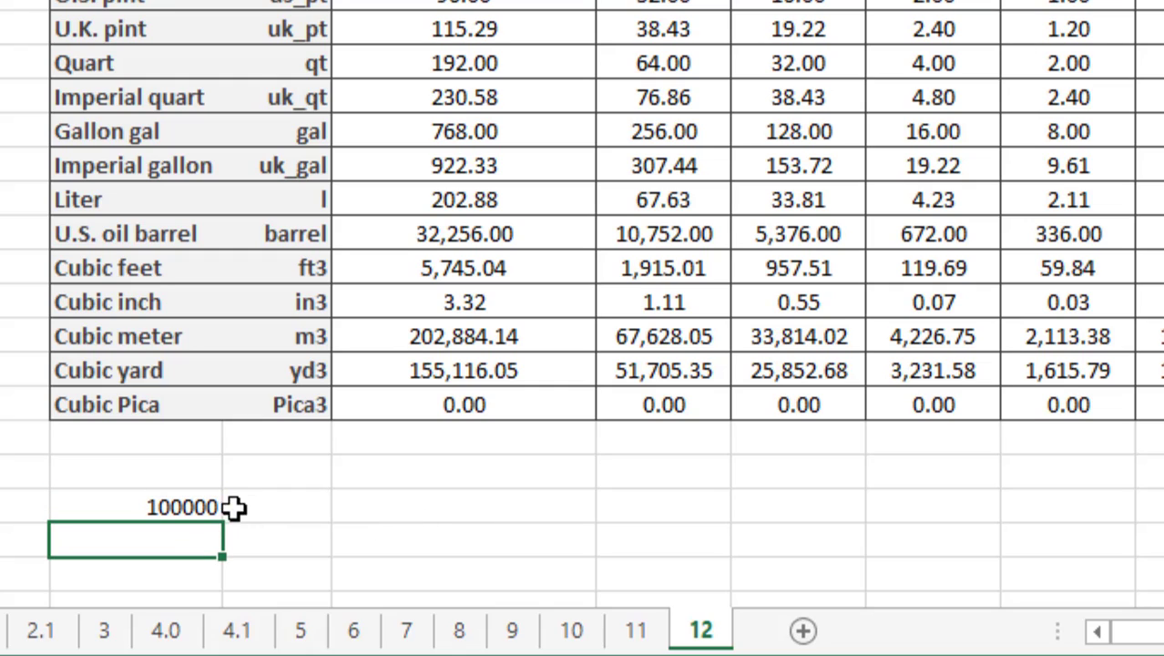
pyautogui.click(180, 511)
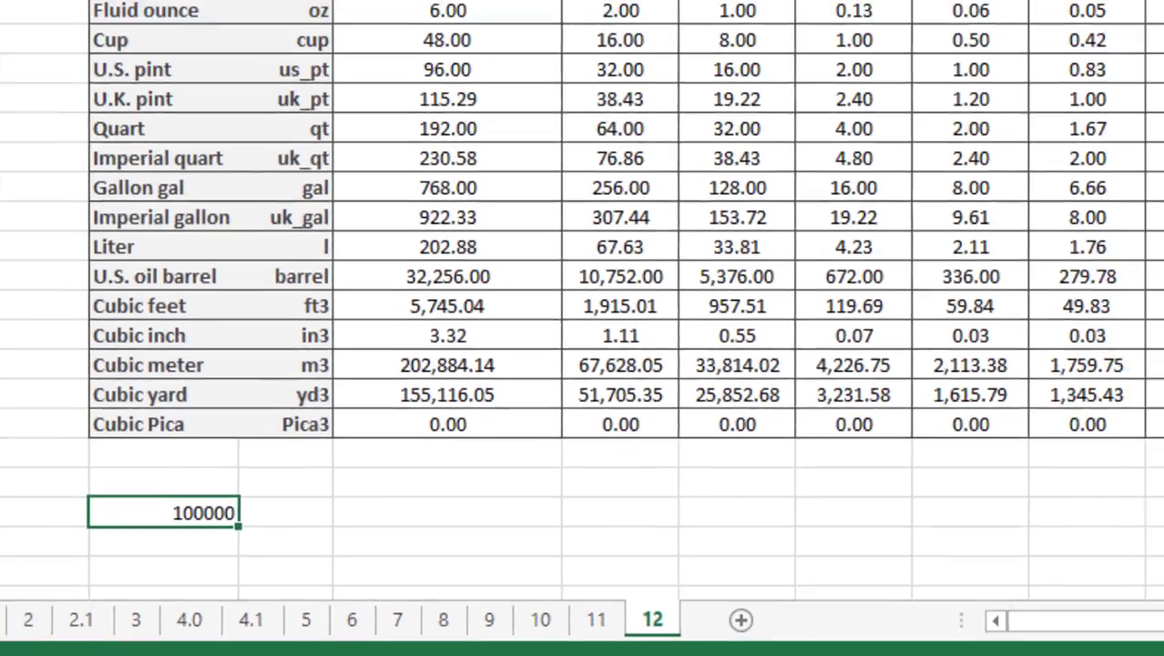
pyautogui.click(314, 159)
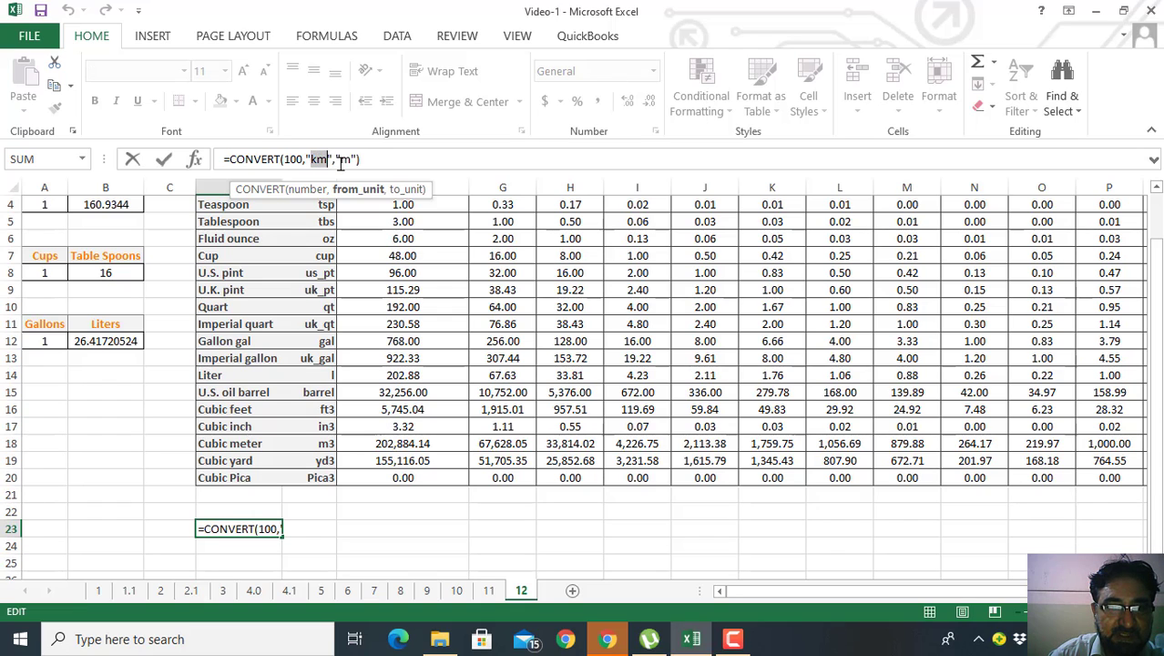
pyautogui.click(342, 159)
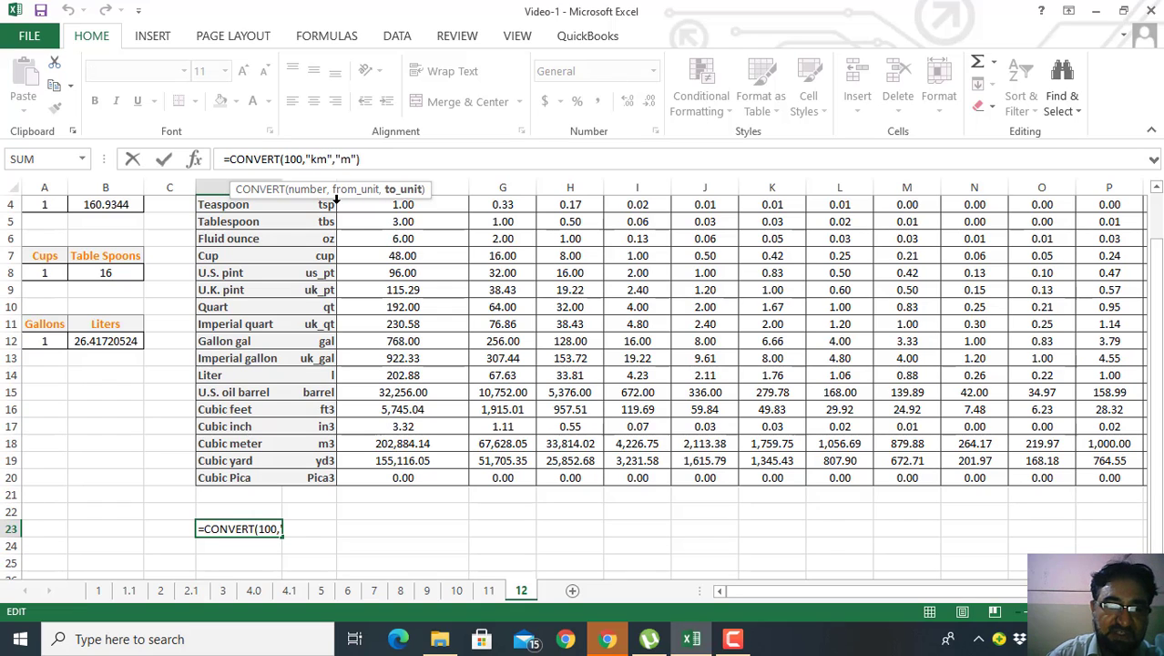
pyautogui.click(347, 506)
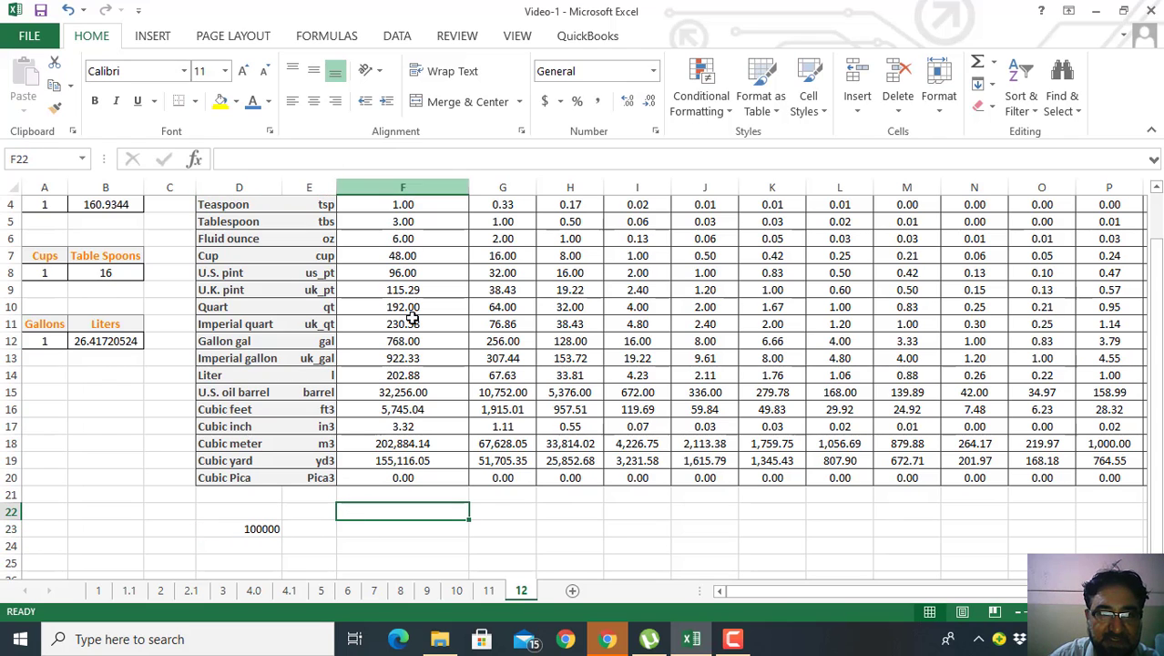
# Examine the teaspoon CONVERT formula in F4 and the tsp unit codes it references in E4 and F3
pyautogui.moveTo(1155, 288); pyautogui.dragTo(1156, 231)
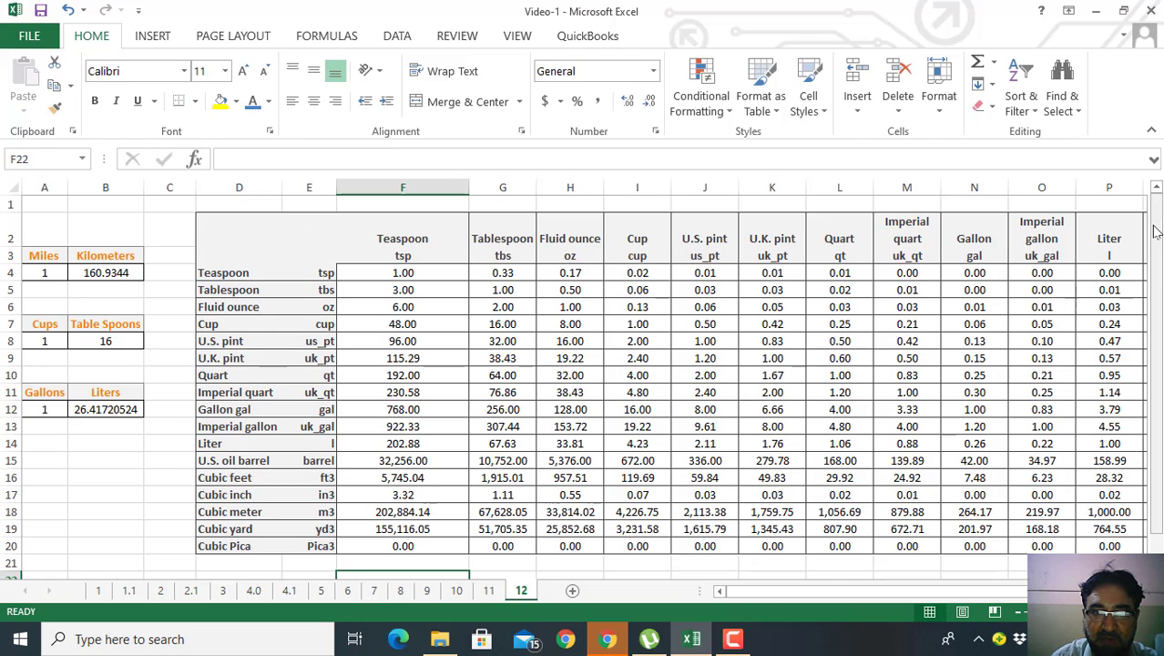
pyautogui.click(415, 272)
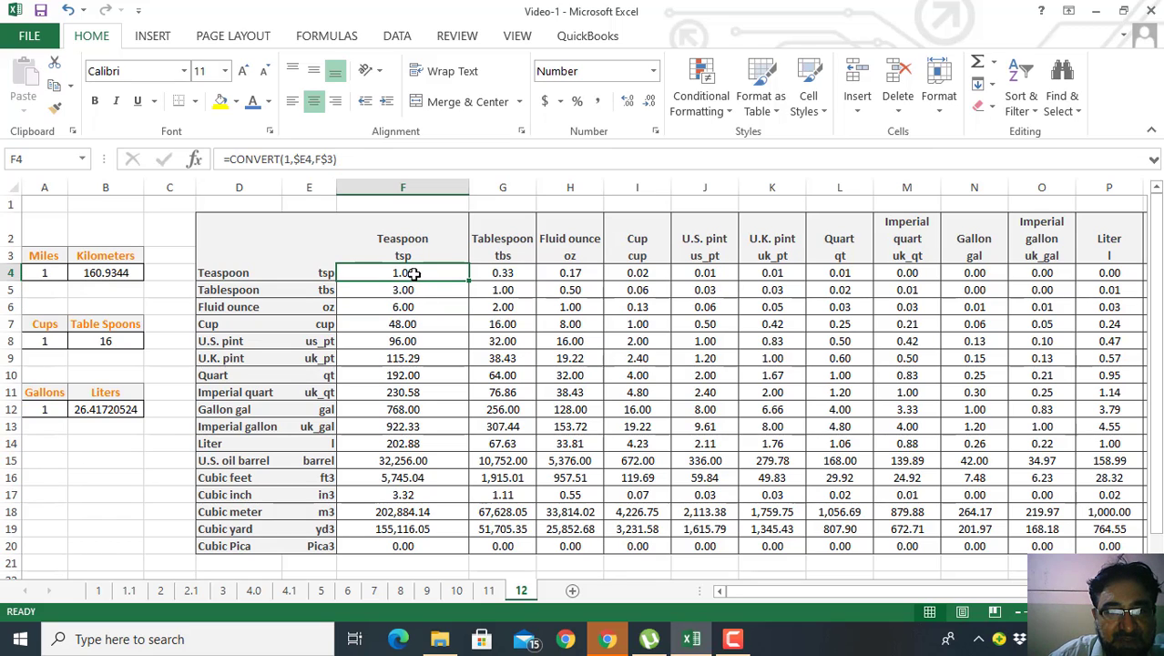
pyautogui.click(323, 272)
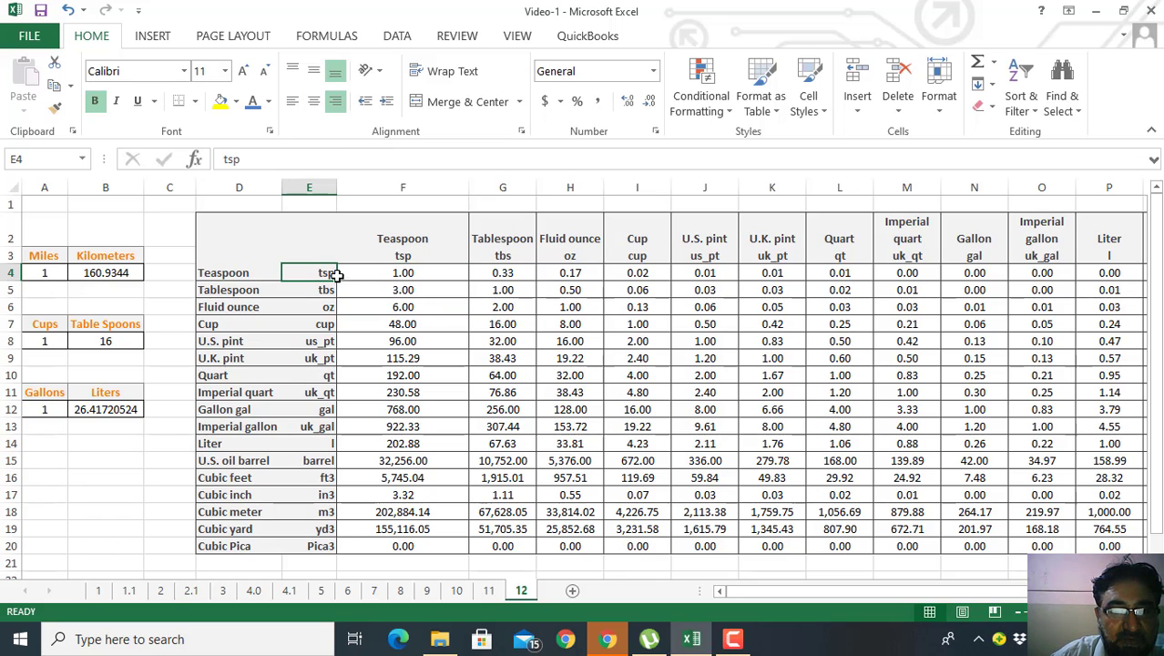
pyautogui.click(401, 275)
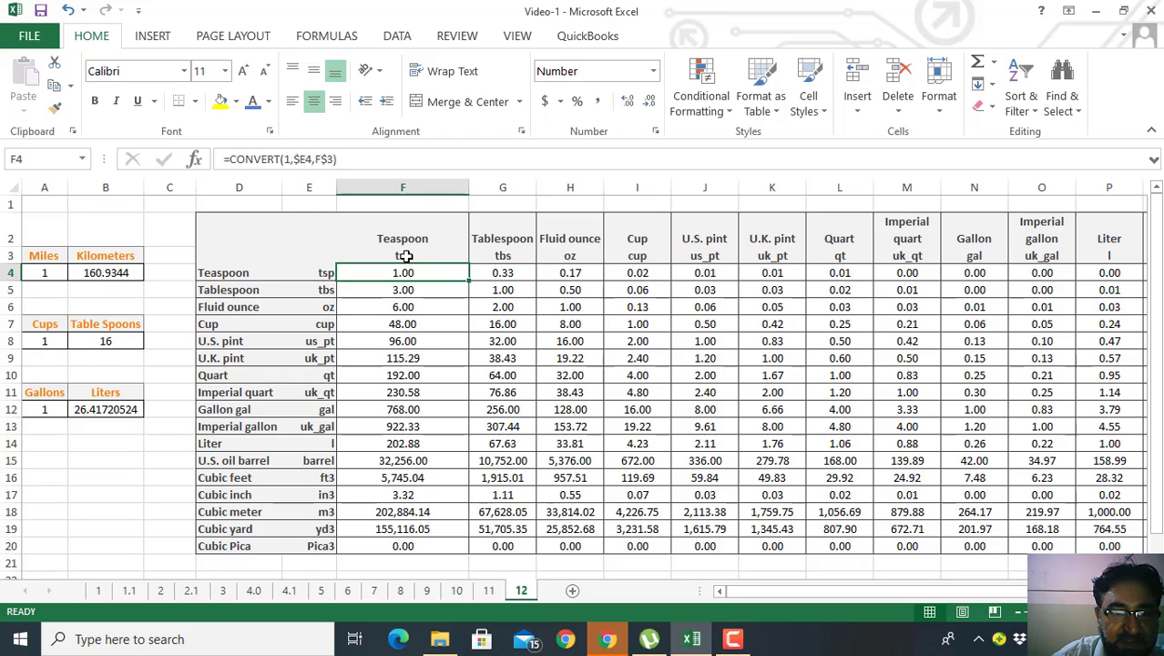
pyautogui.click(407, 256)
pyautogui.click(407, 272)
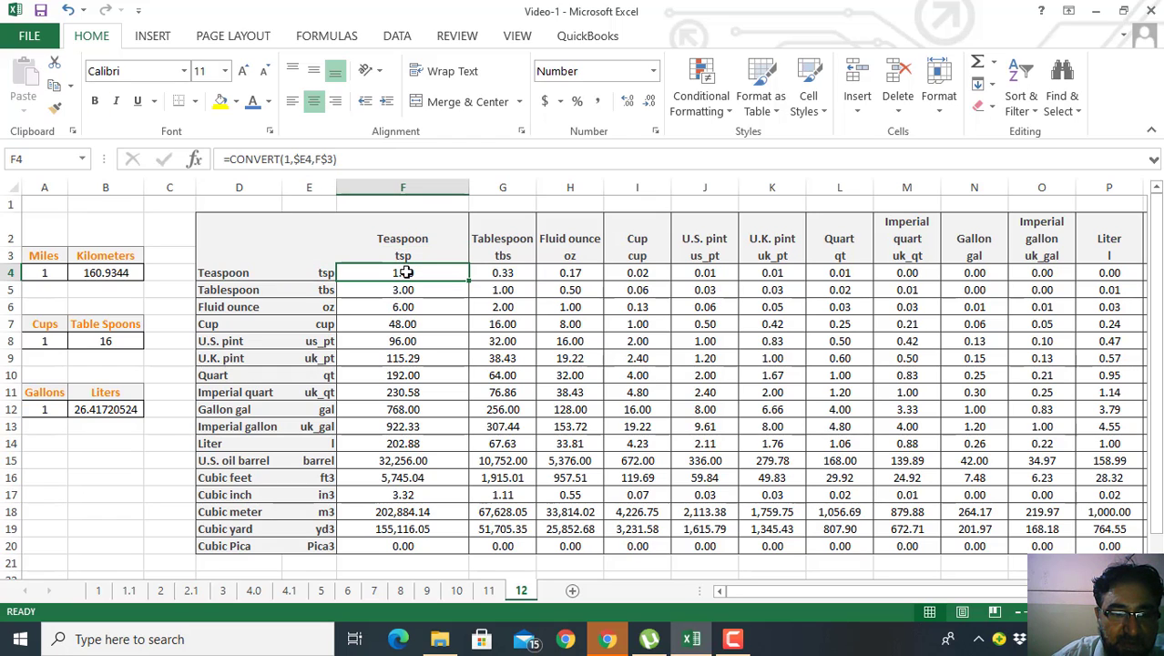
pyautogui.doubleClick(406, 272)
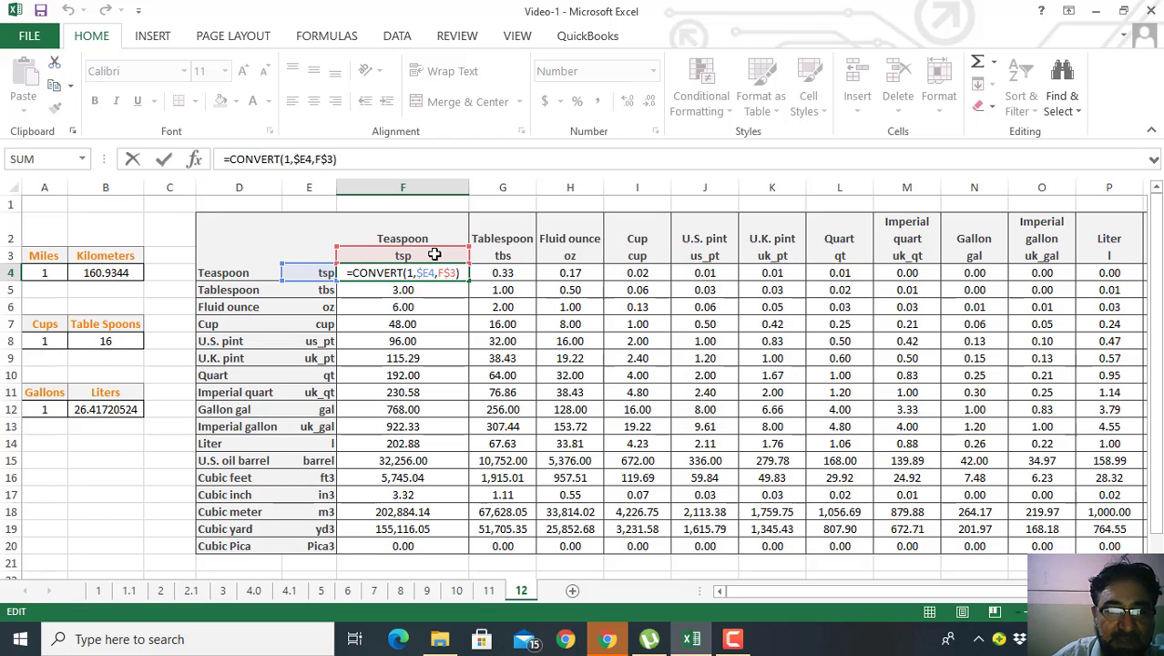
pyautogui.press('Return')
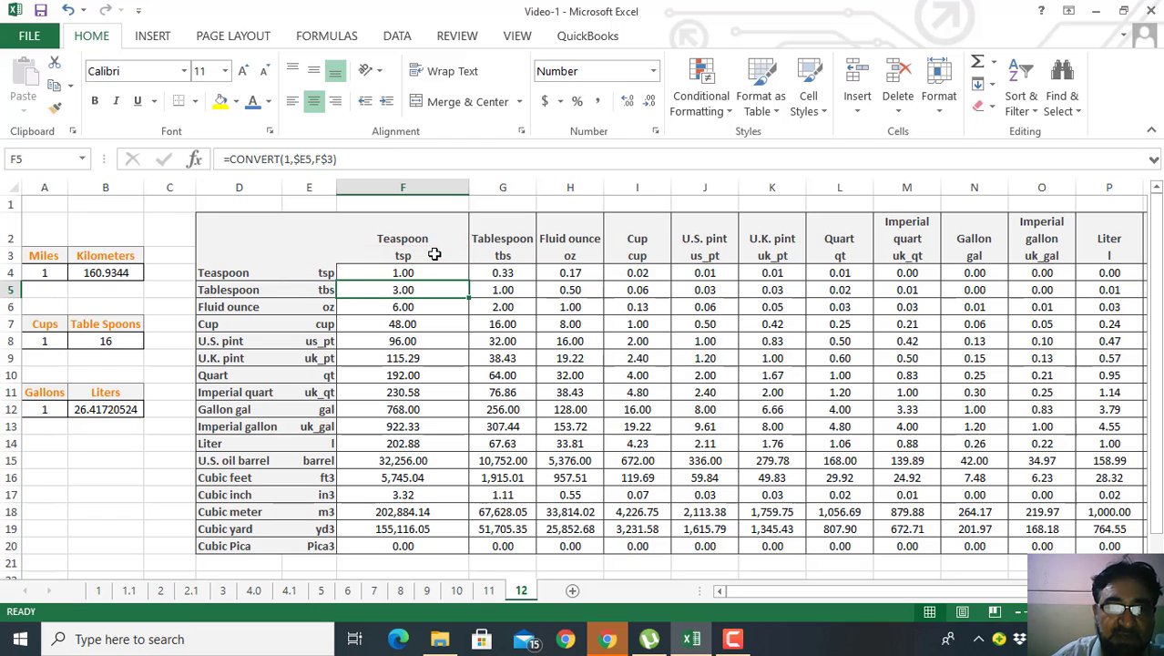
# Inspect the CONVERT formulas in F5, F6 and F7 and their unit-code references, keeping each formula as it is
pyautogui.doubleClick(400, 290)
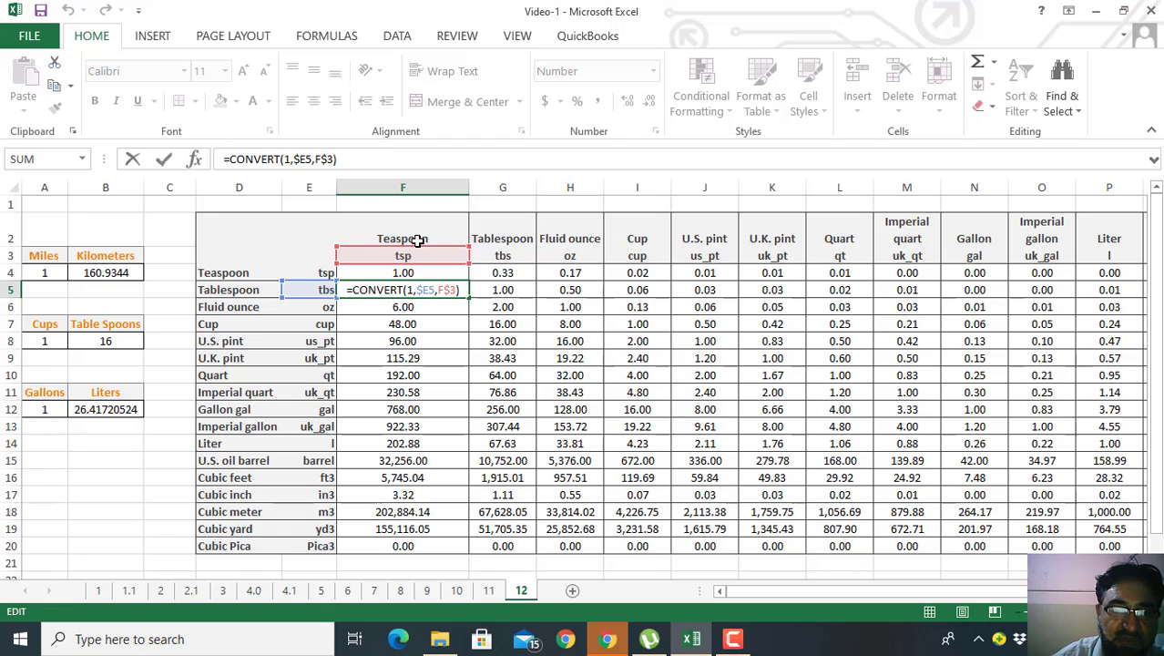
pyautogui.press('Return')
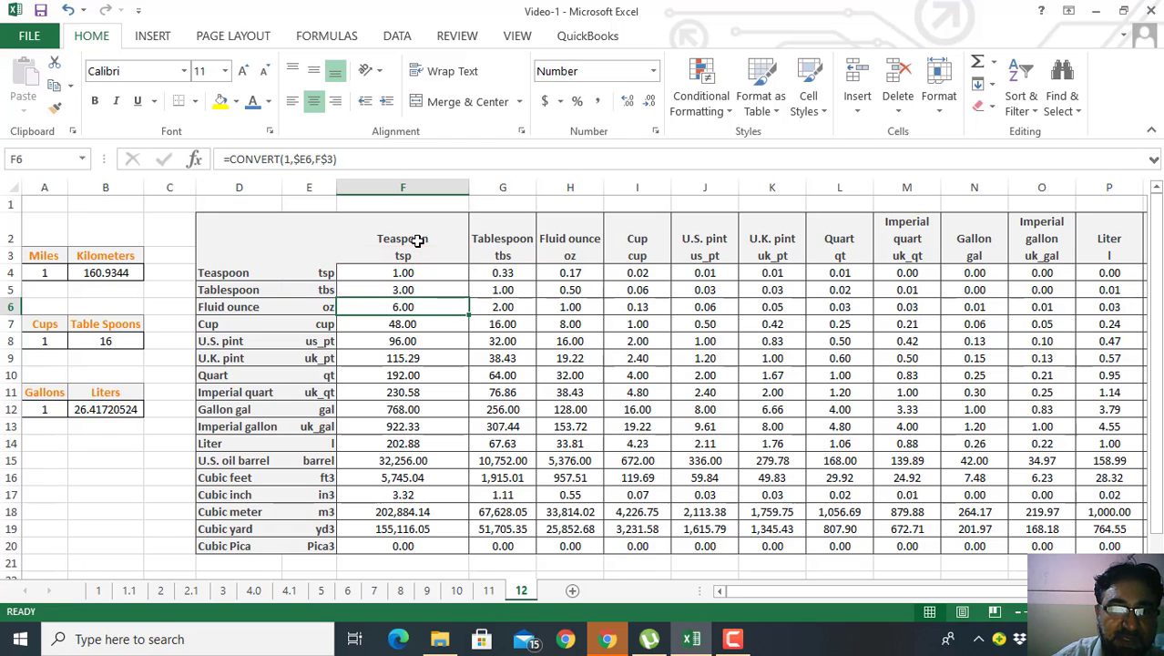
pyautogui.doubleClick(402, 307)
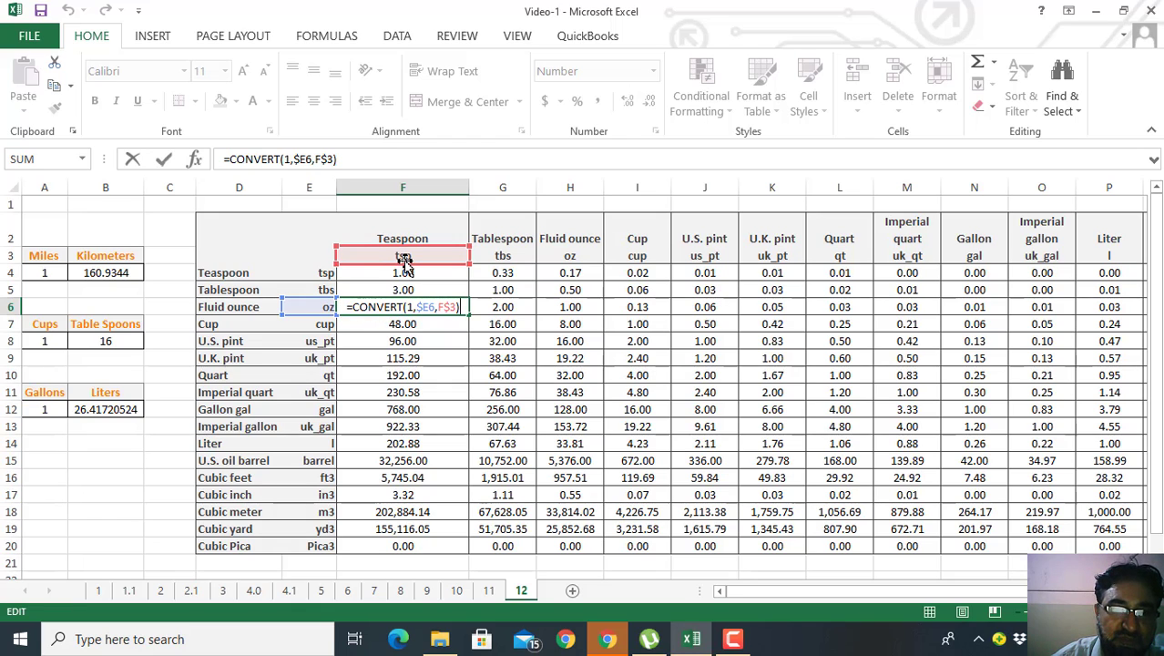
pyautogui.press('Return')
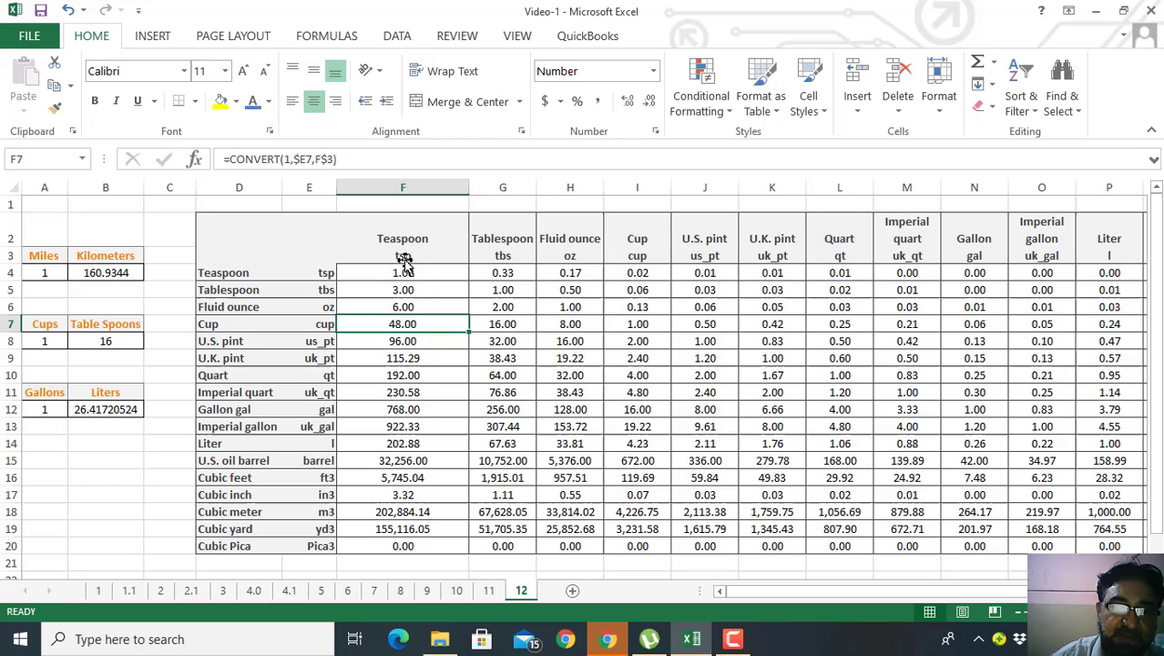
pyautogui.doubleClick(399, 327)
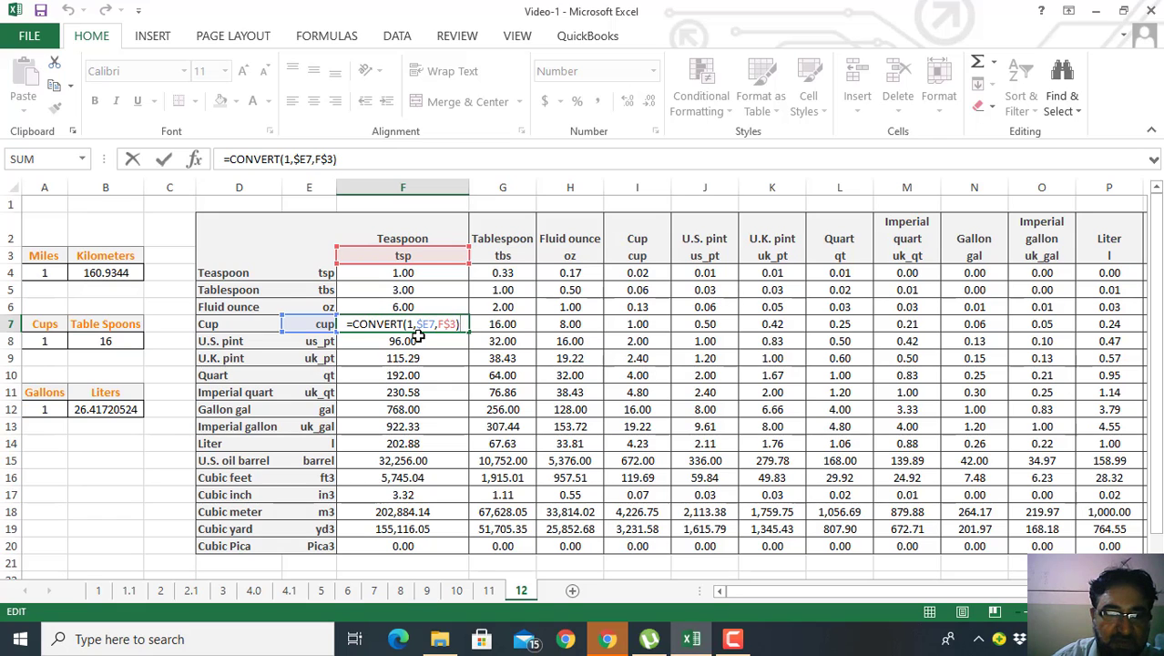
pyautogui.press('Return')
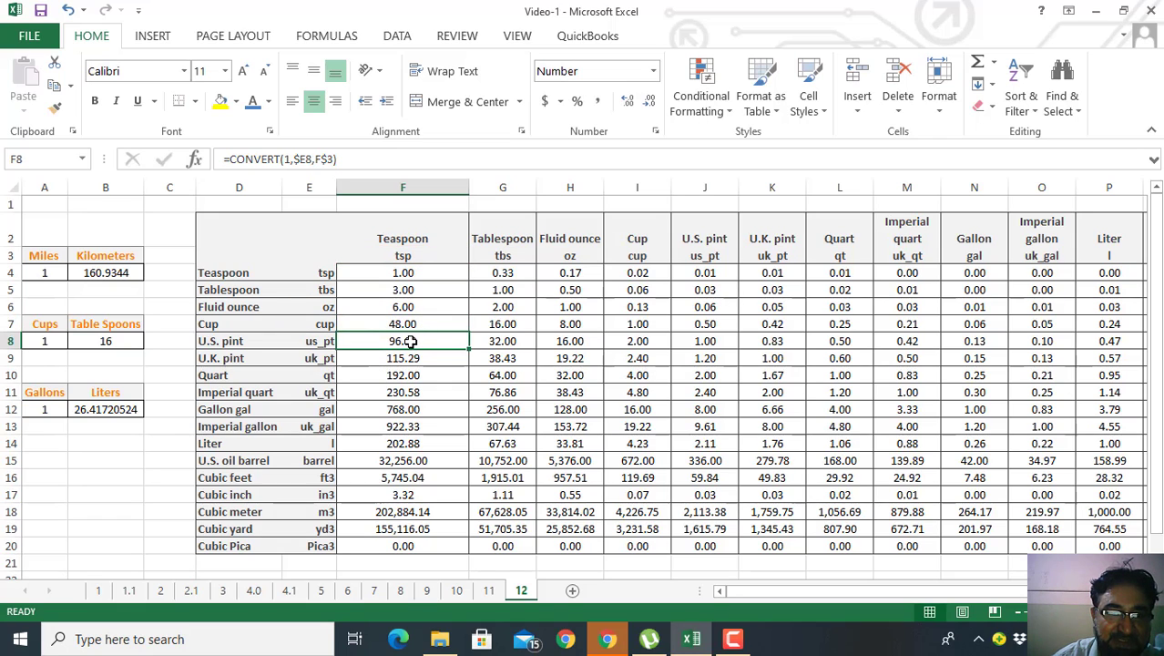
# Inspect the U.S. pint and U.K. pint to teaspoon CONVERT formulas in F8 and F9 with their unit-code references
pyautogui.doubleClick(410, 340)
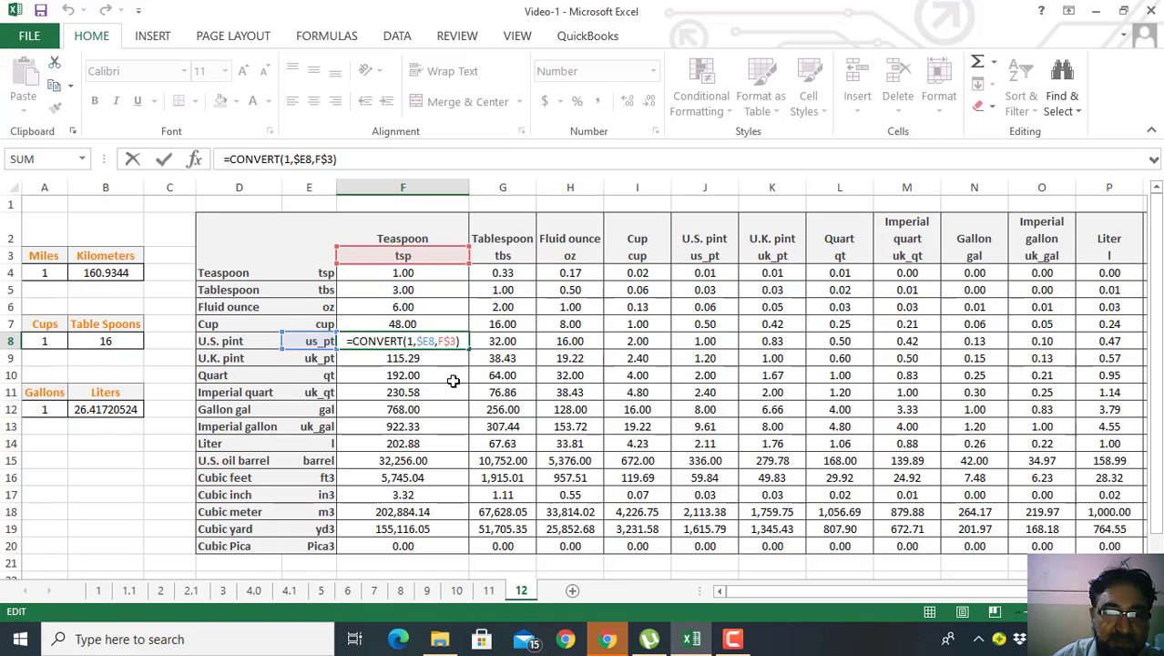
pyautogui.press('Return')
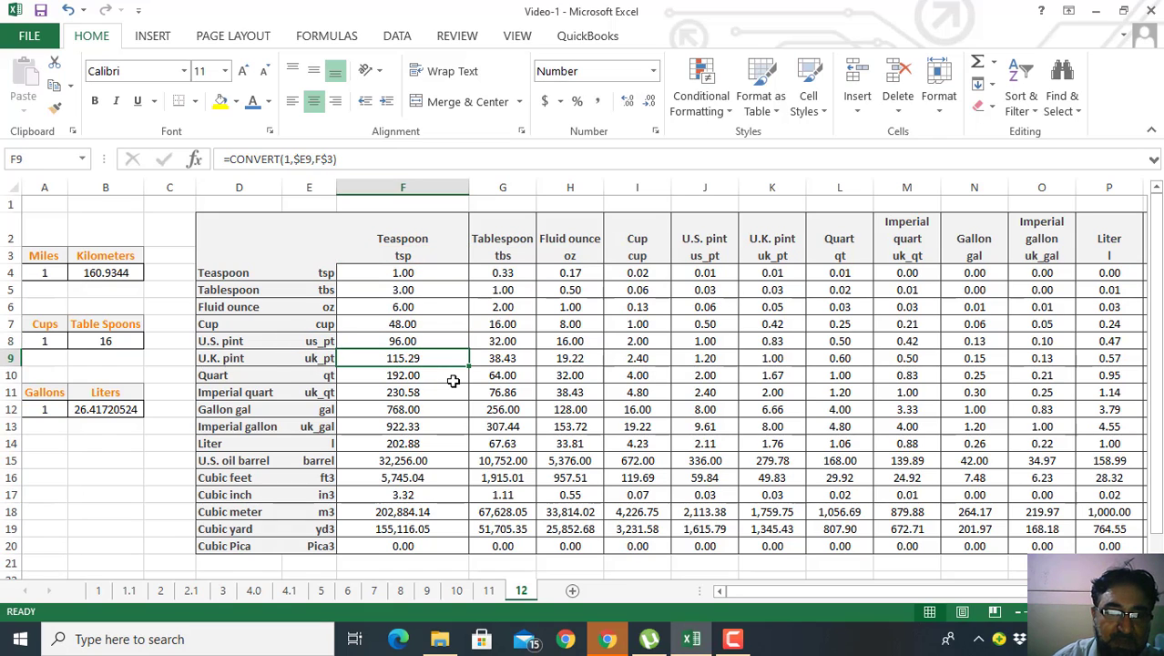
pyautogui.click(410, 341)
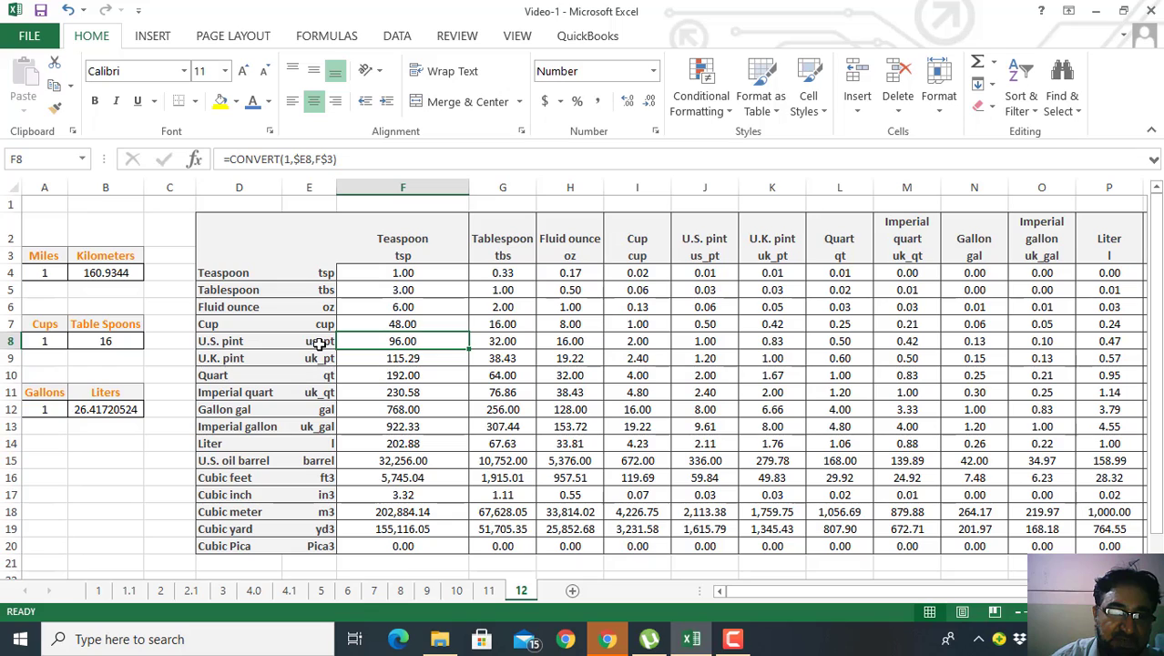
pyautogui.click(401, 361)
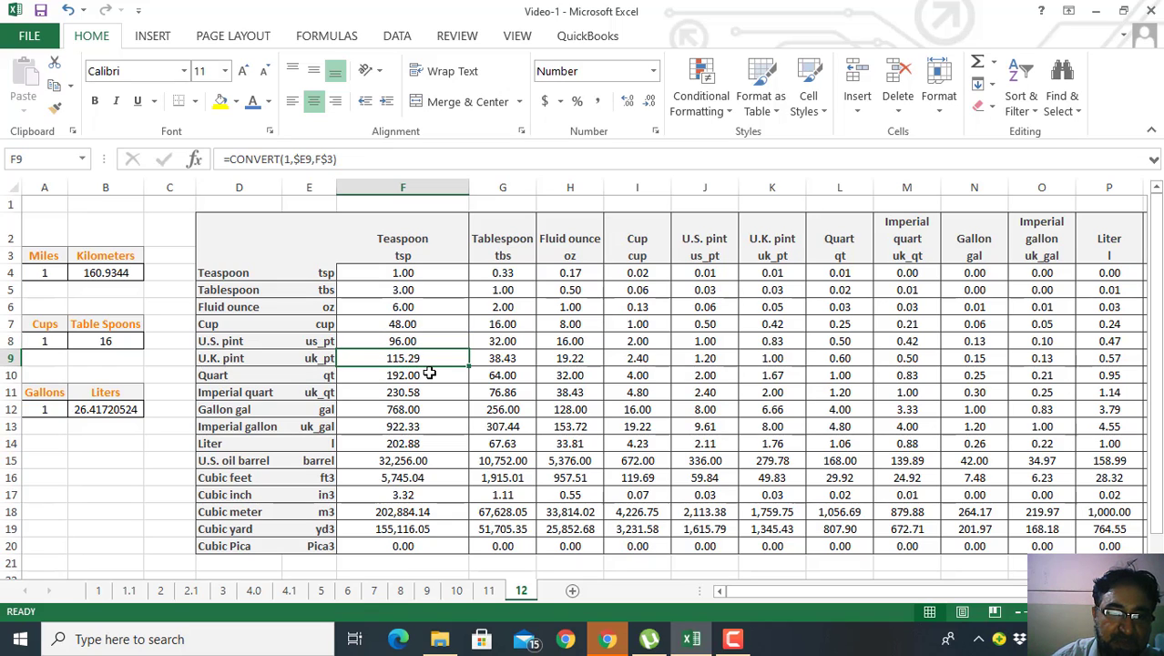
pyautogui.click(236, 339)
pyautogui.click(403, 362)
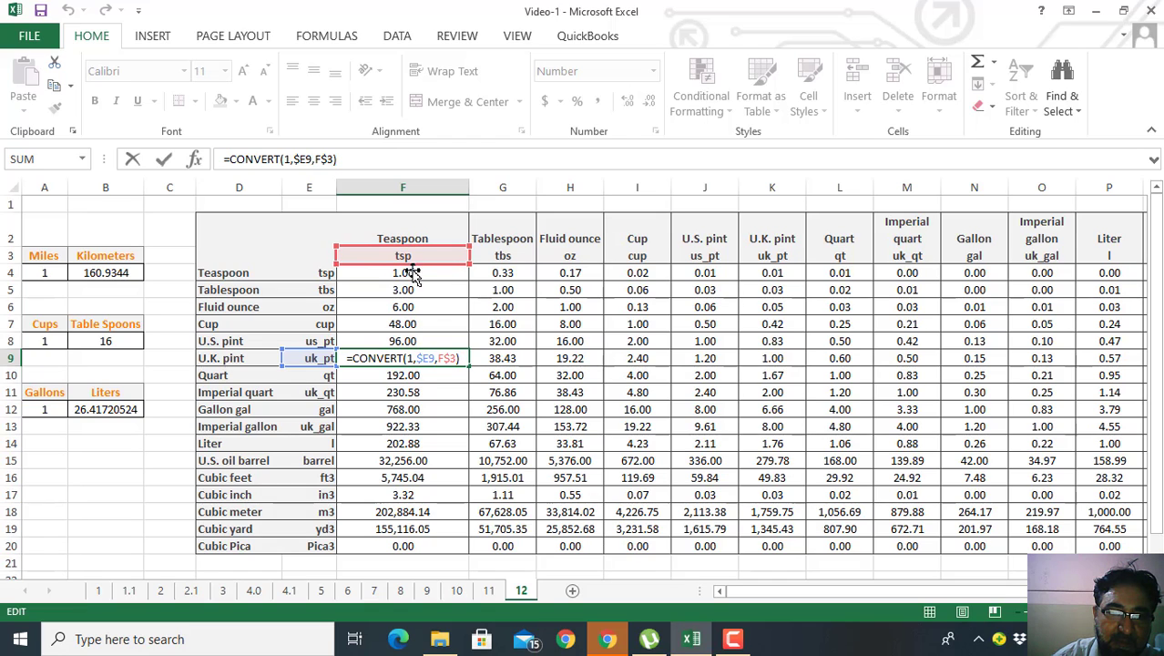
pyautogui.press('Return')
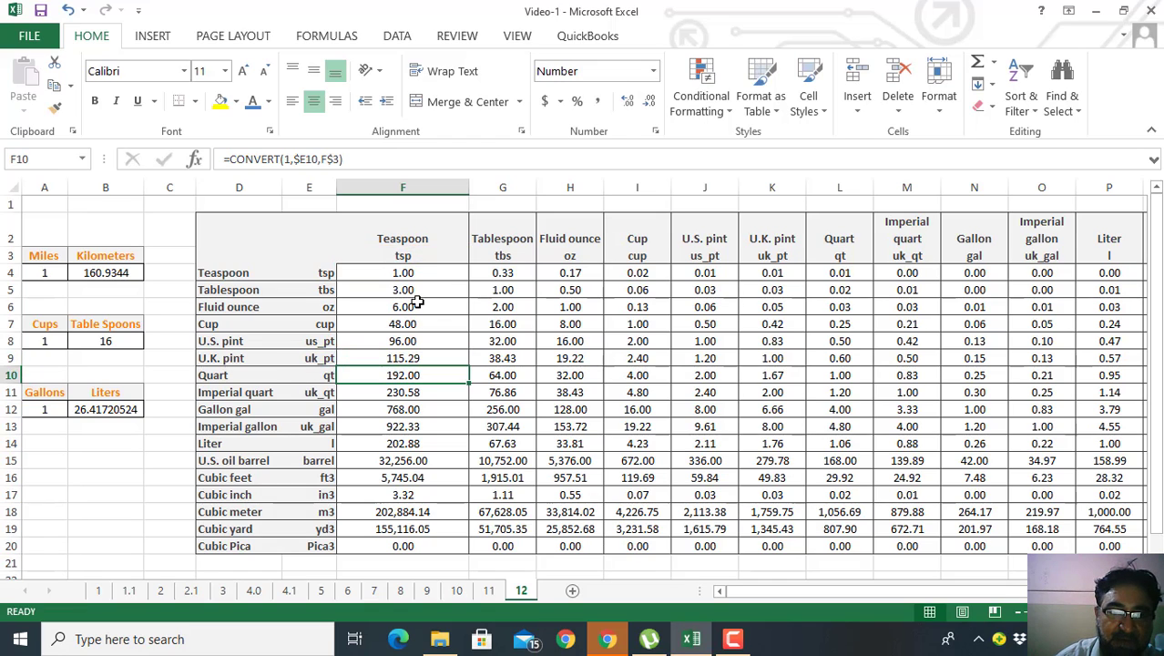
# Examine the Imperial quart and gallon CONVERT formulas in F11 and F12, leaving both formulas as they are
pyautogui.click(407, 392)
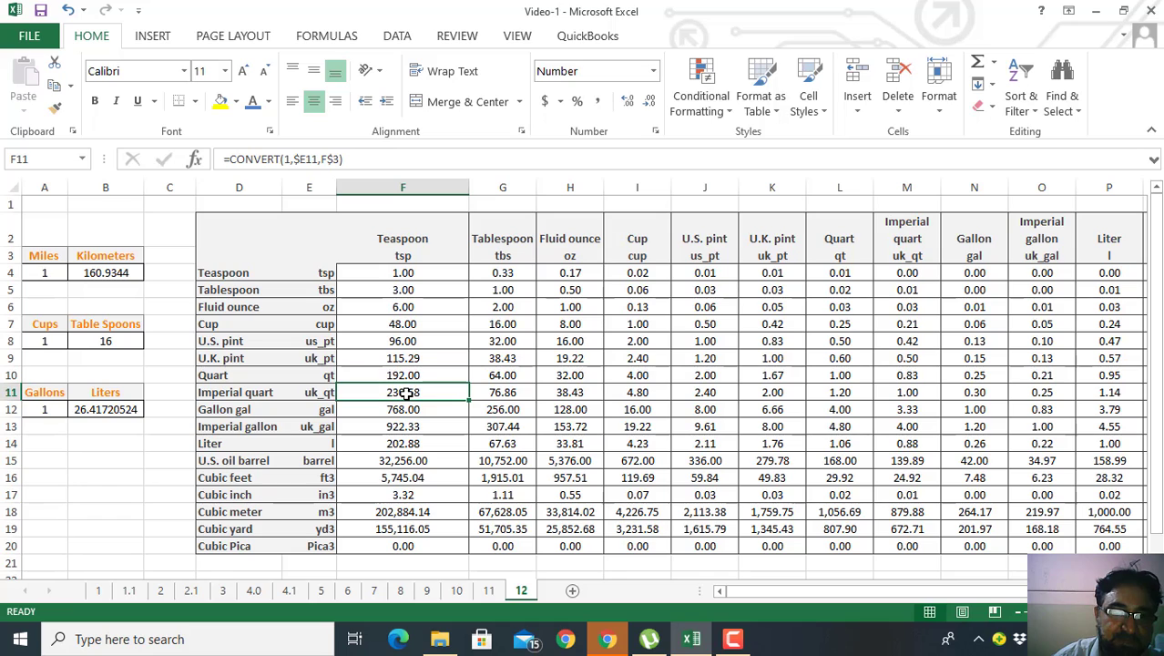
pyautogui.doubleClick(407, 392)
pyautogui.press('Return')
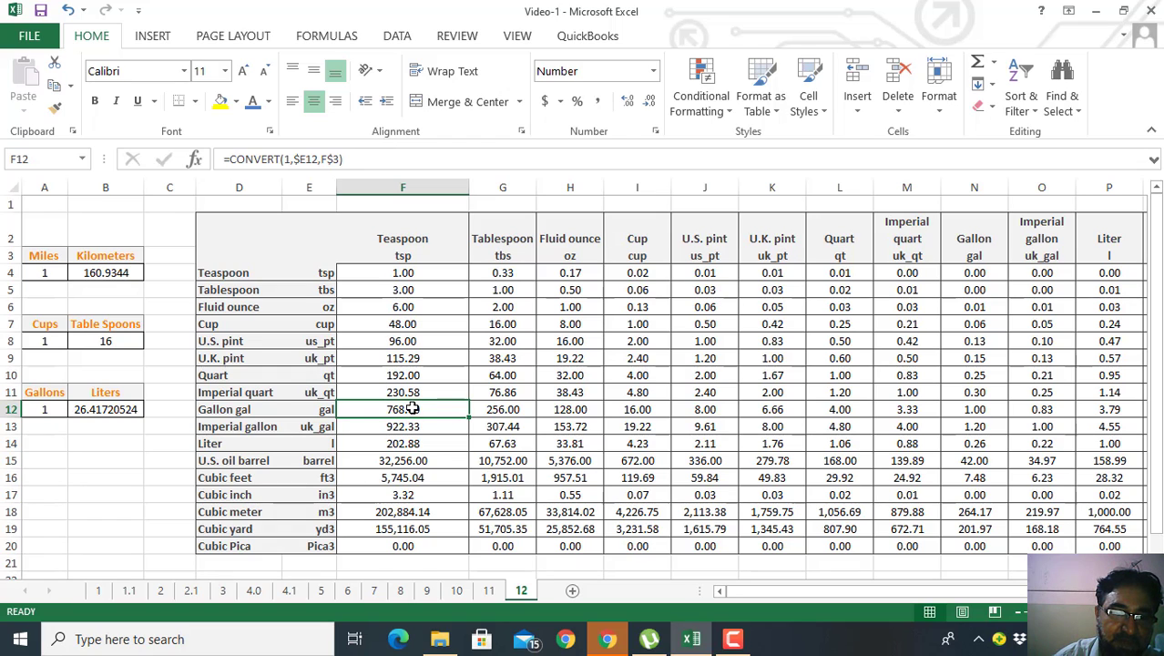
pyautogui.doubleClick(412, 409)
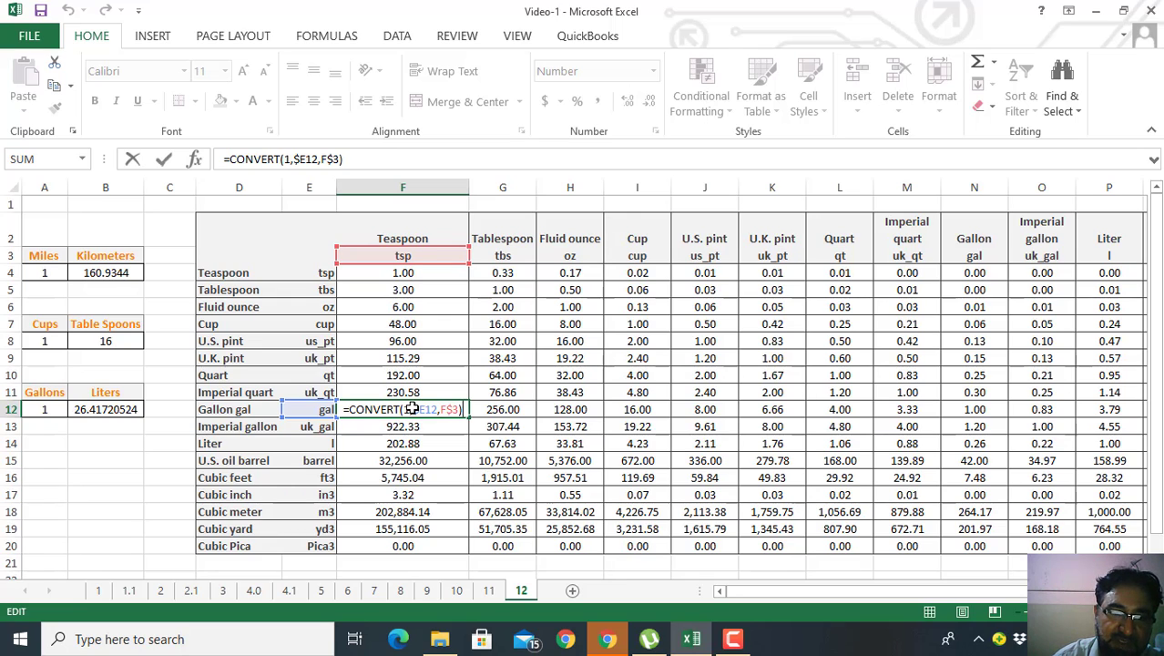
pyautogui.press('Return')
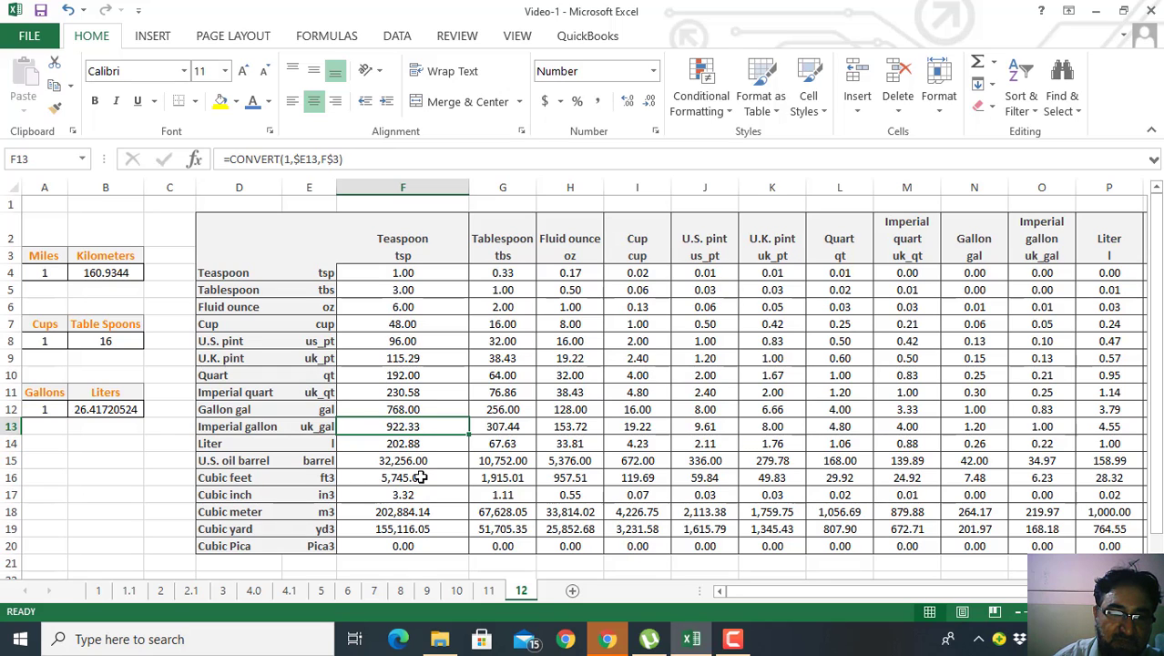
# Review the teaspoon conversions for liter, U.S. oil barrel, cubic feet, cubic inch and cubic meter in F14 through F18
pyautogui.click(411, 444)
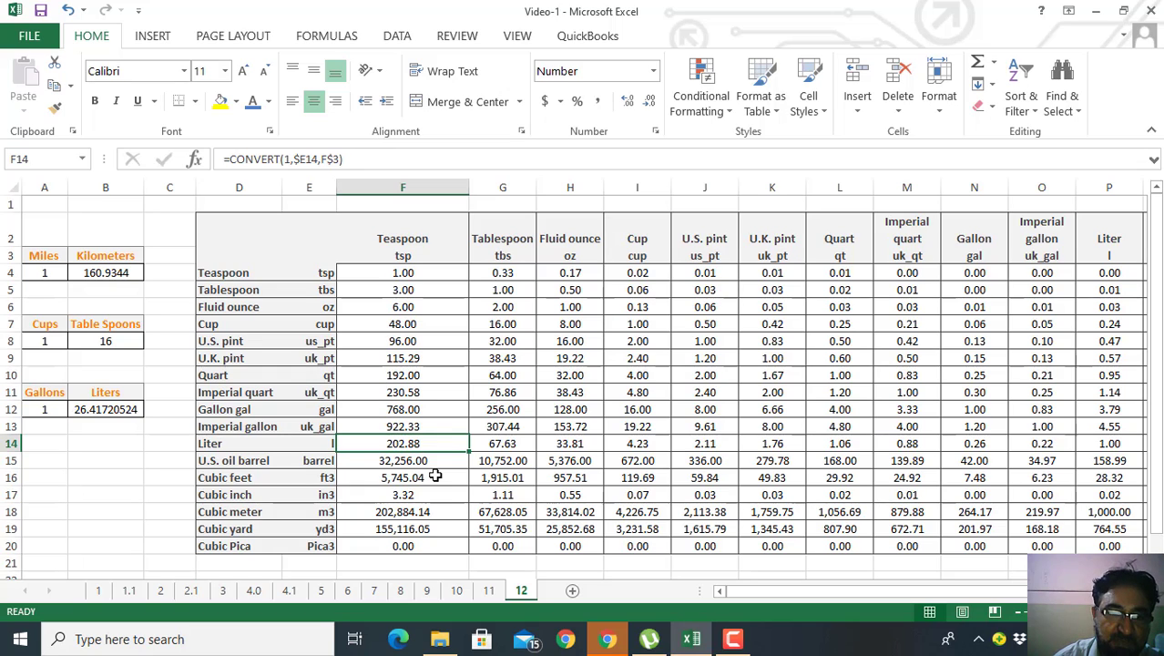
pyautogui.click(416, 461)
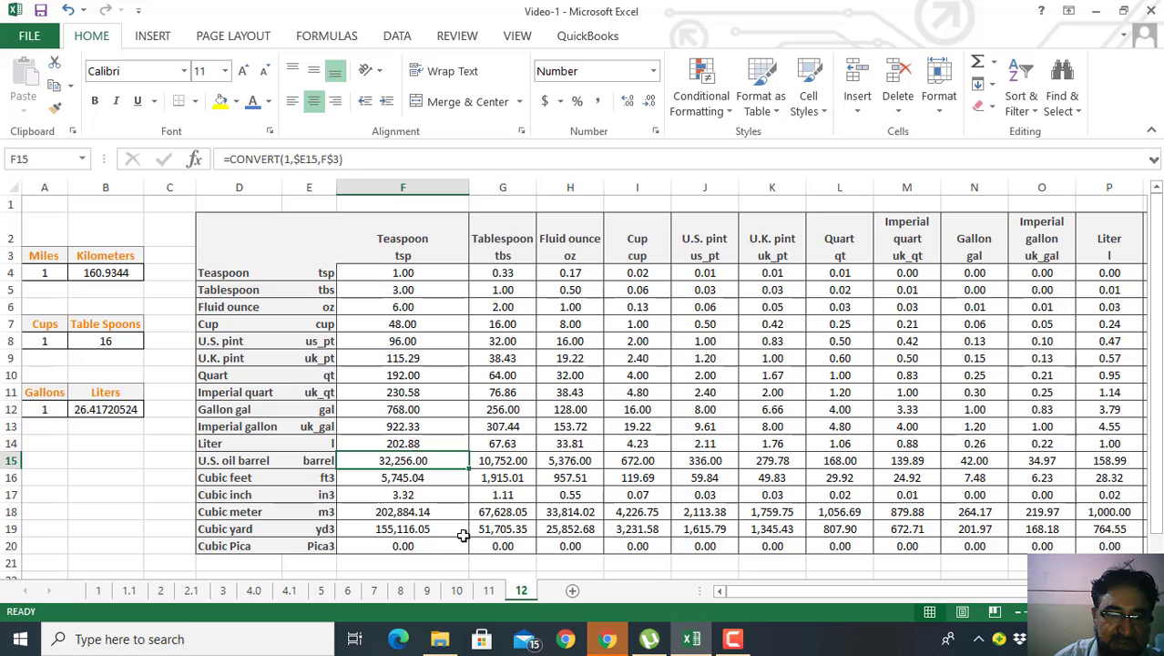
pyautogui.click(404, 480)
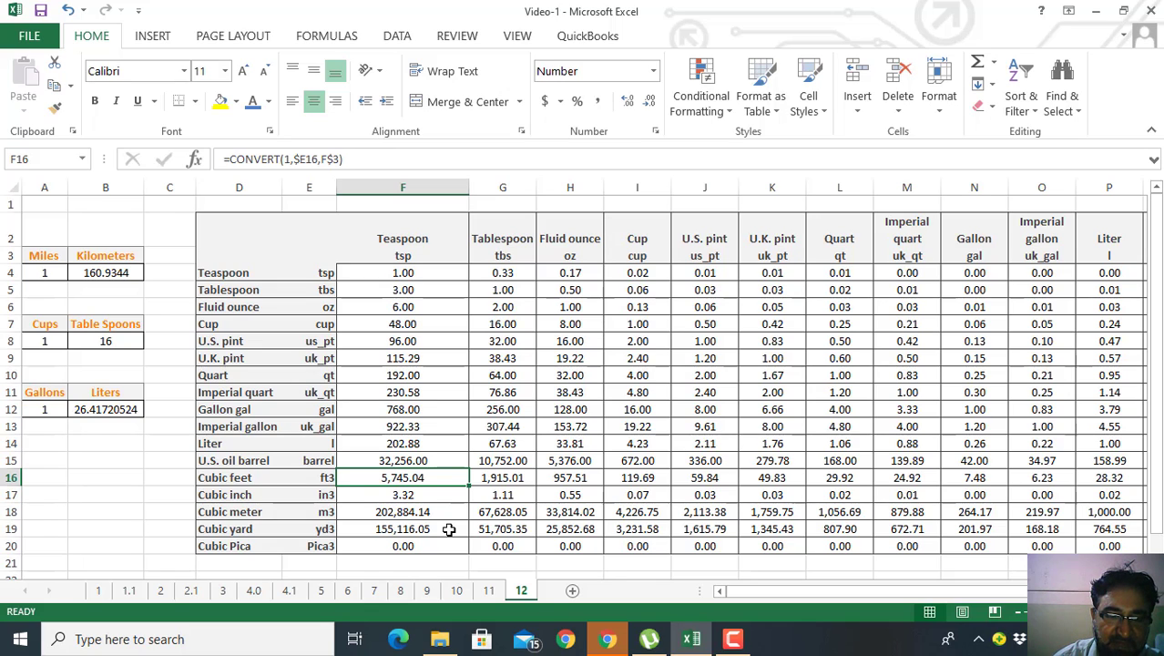
pyautogui.click(404, 496)
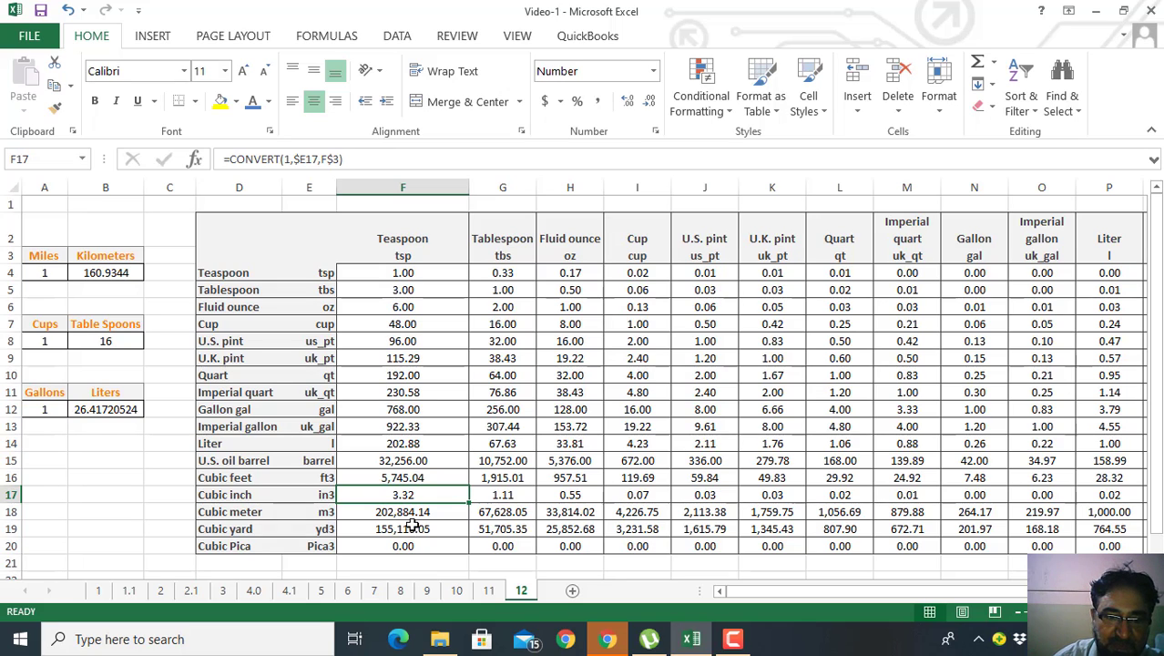
pyautogui.click(413, 516)
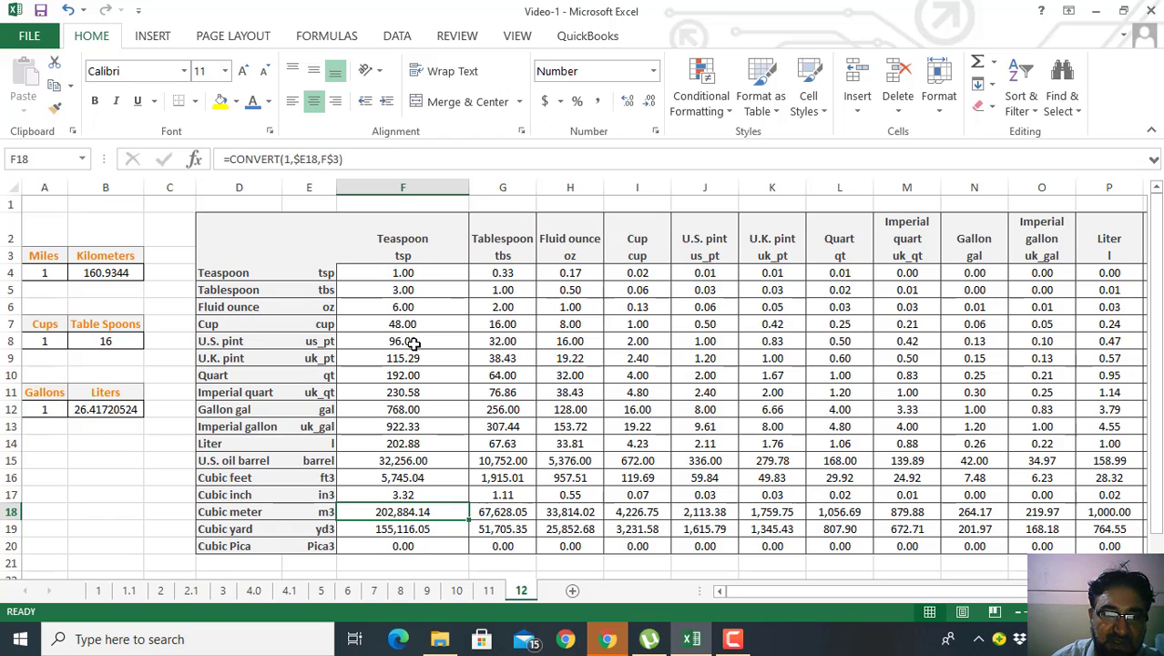
# Examine the teaspoon-to-tablespoon CONVERT formula in G4 and the cells $E4 and G$3 it references
pyautogui.click(514, 274)
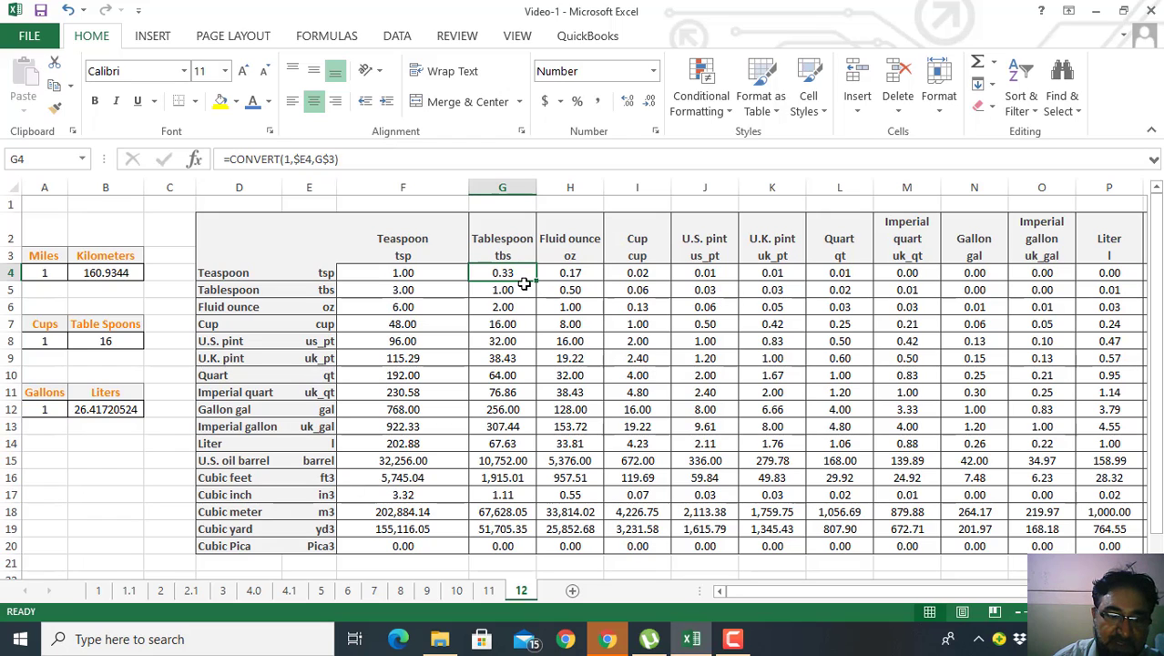
pyautogui.press('F2')
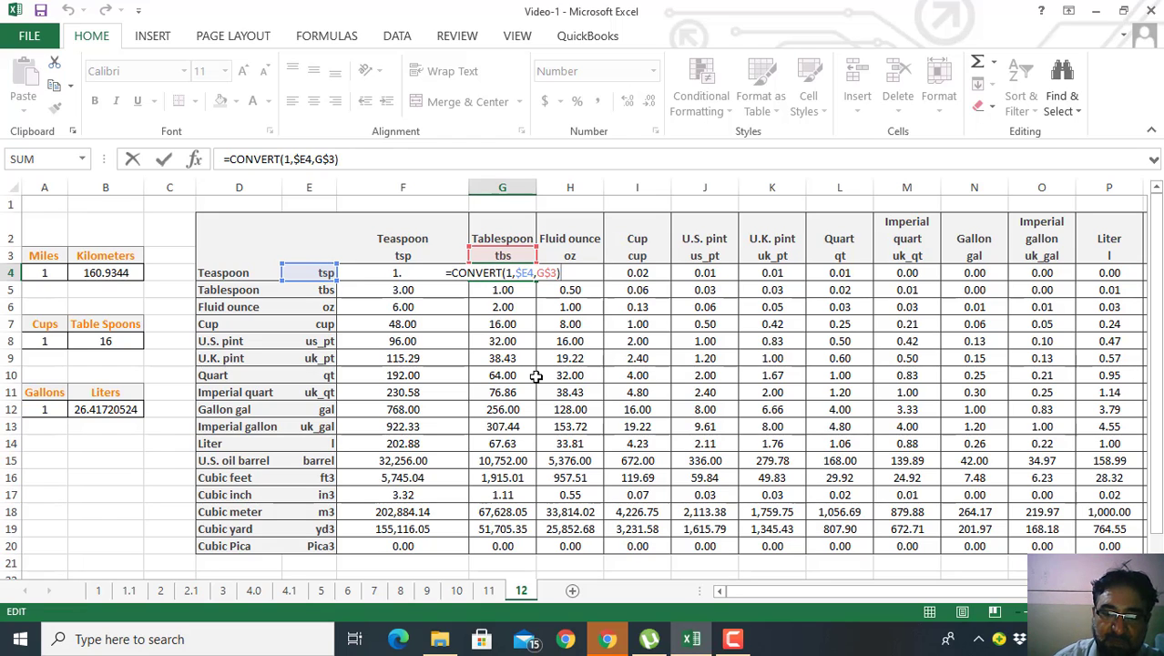
pyautogui.press('Return')
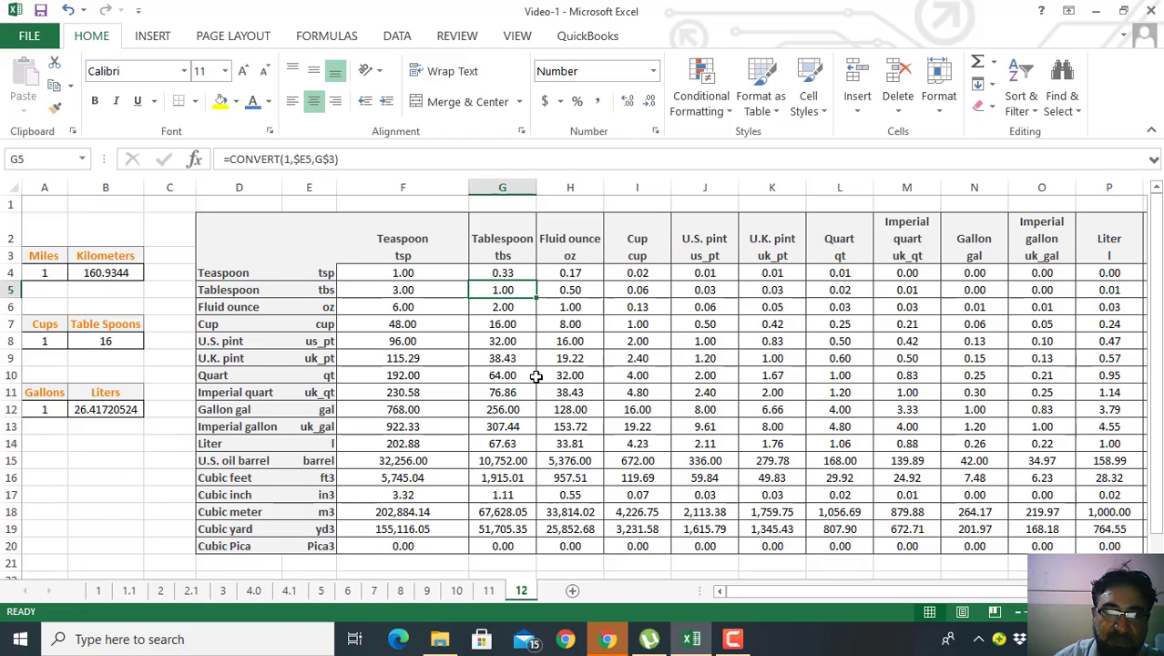
pyautogui.click(510, 273)
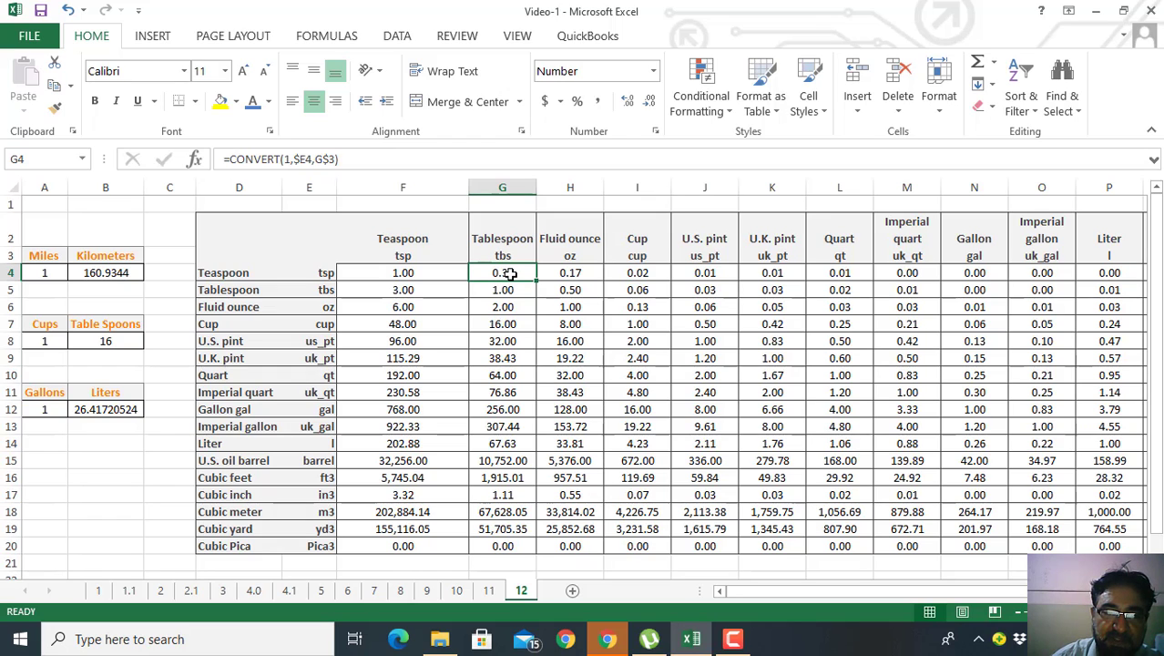
pyautogui.doubleClick(511, 274)
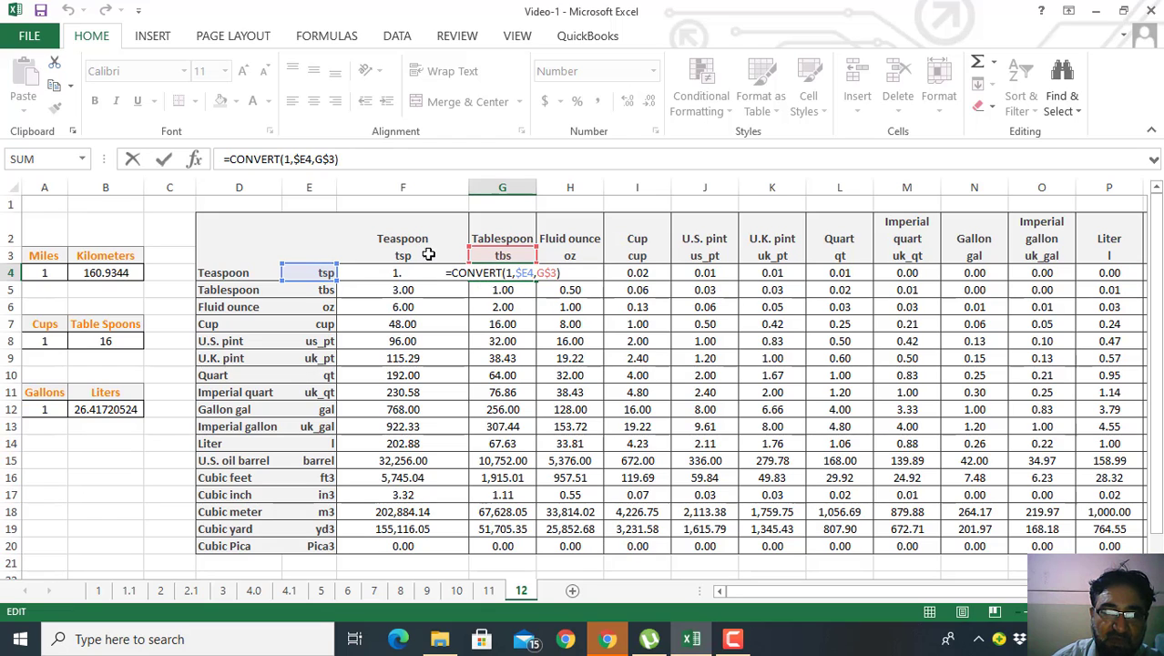
pyautogui.press('Return')
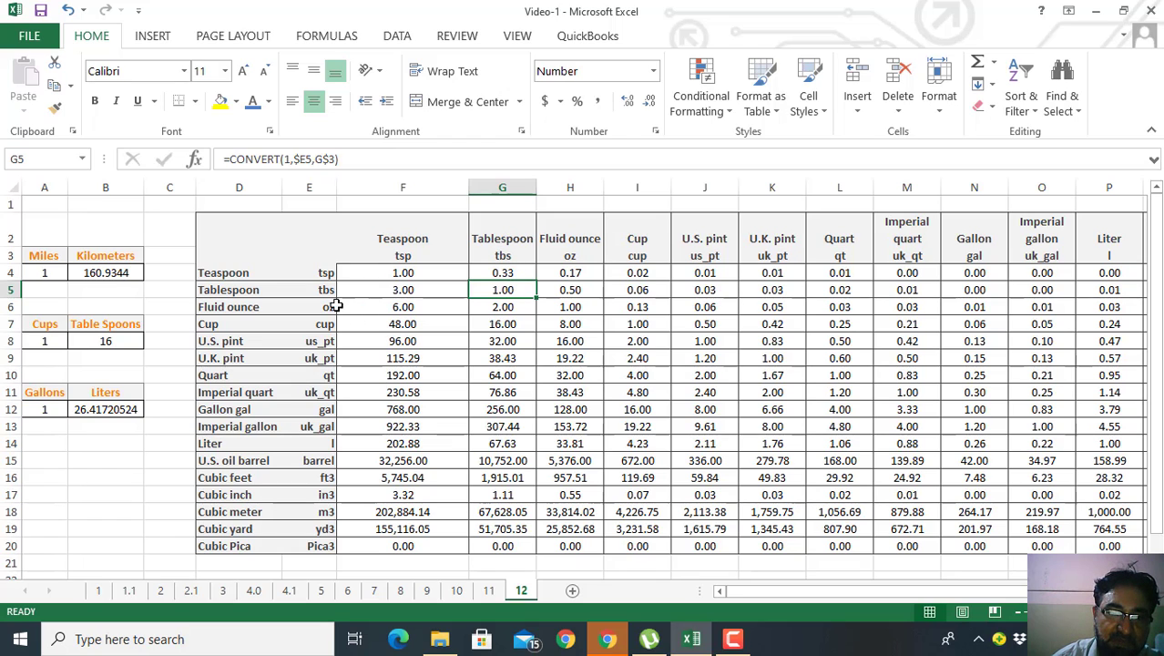
# Review the tablespoon conversions for fluid ounce, cup and U.S. pint in G6, G7 and G8
pyautogui.click(506, 308)
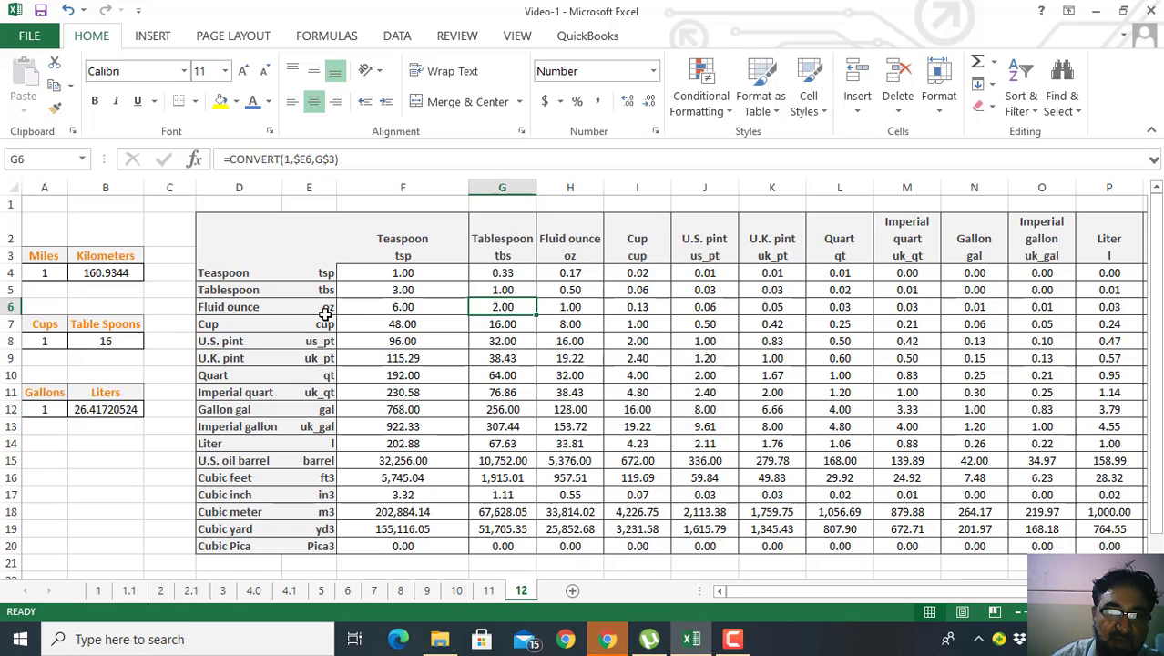
pyautogui.click(507, 325)
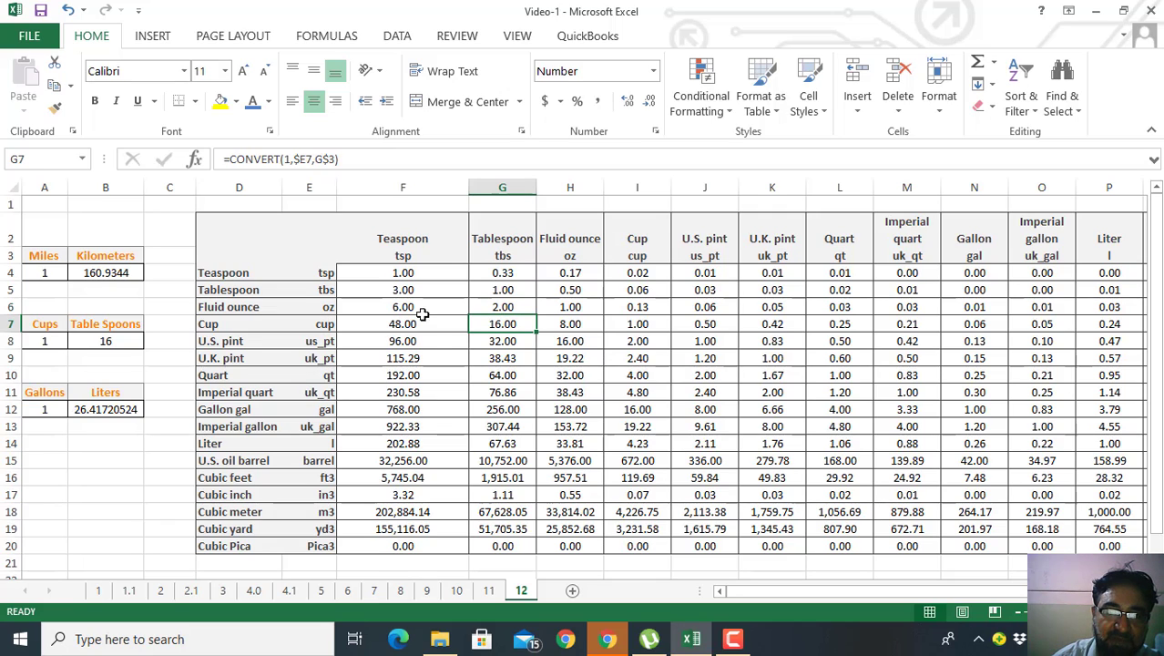
pyautogui.click(509, 342)
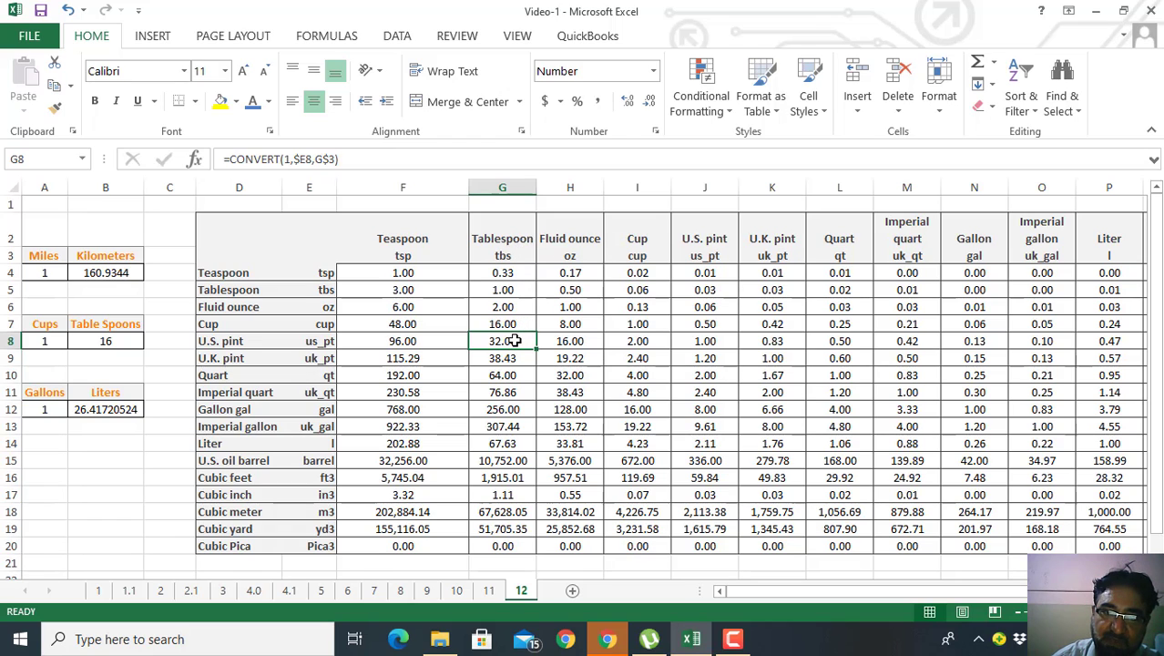
# Compare the oz unit codes in H3 and E6, and review the fluid ounce conversions in H4 through H8
pyautogui.click(583, 254)
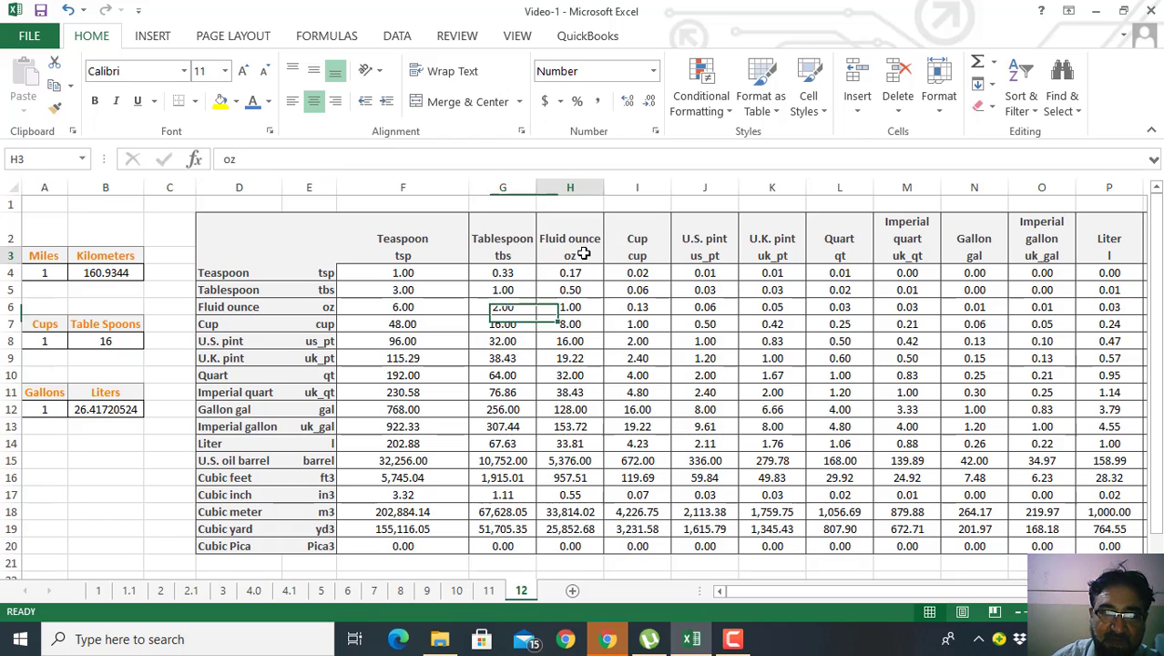
pyautogui.click(326, 308)
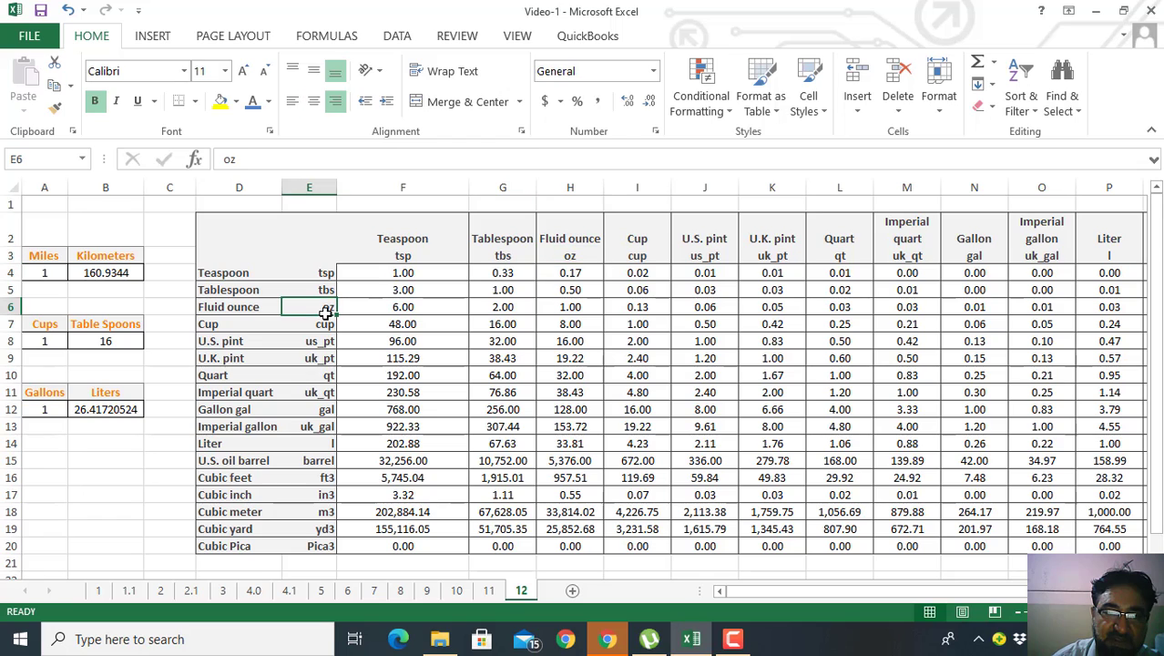
pyautogui.click(571, 251)
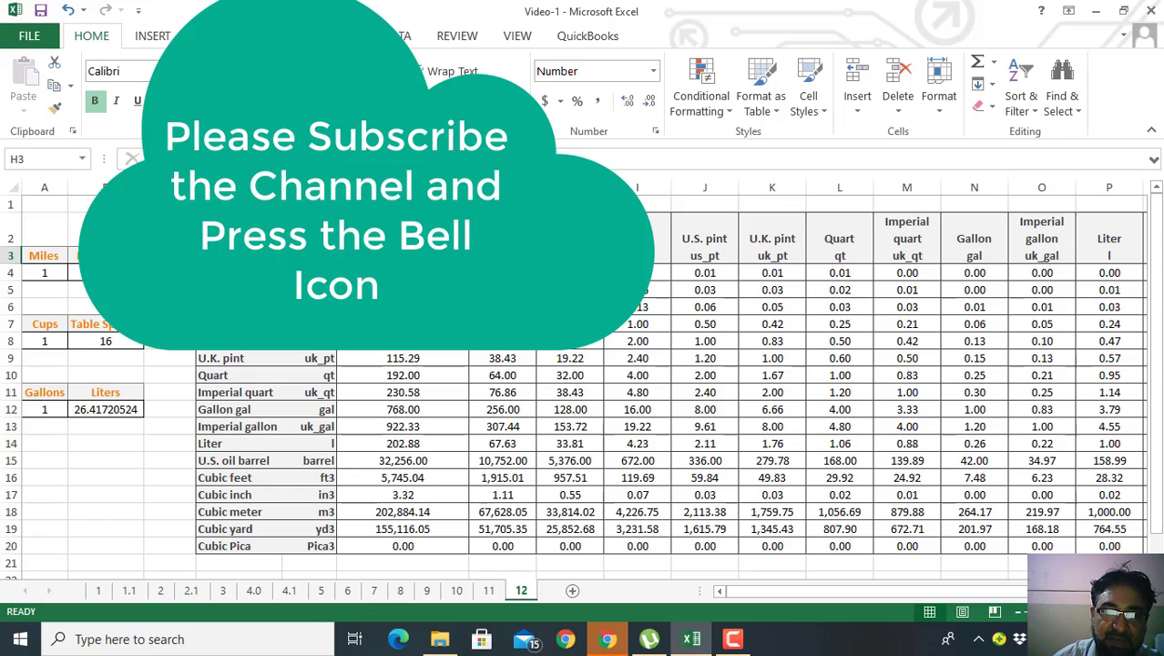
pyautogui.click(572, 272)
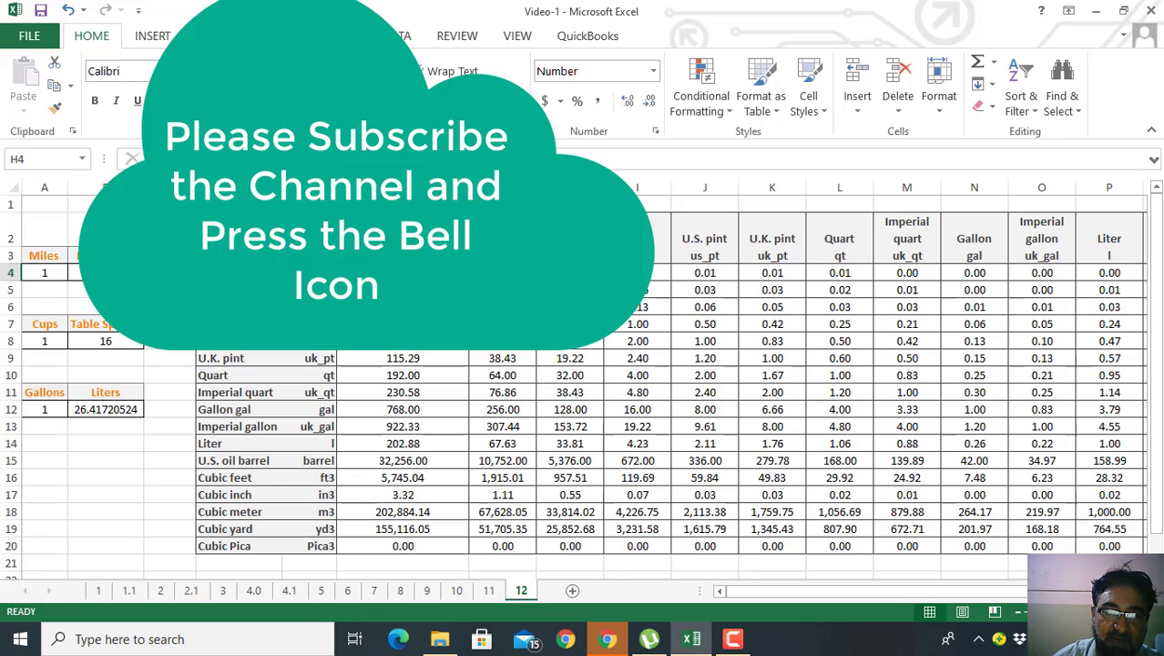
pyautogui.click(571, 290)
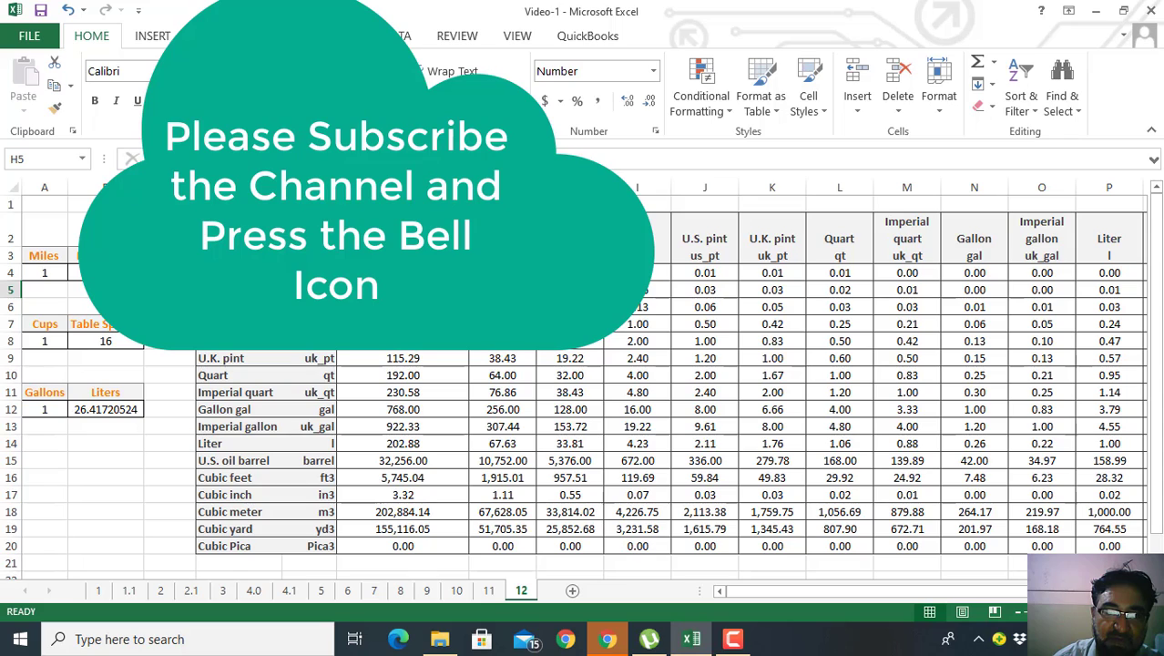
pyautogui.click(572, 307)
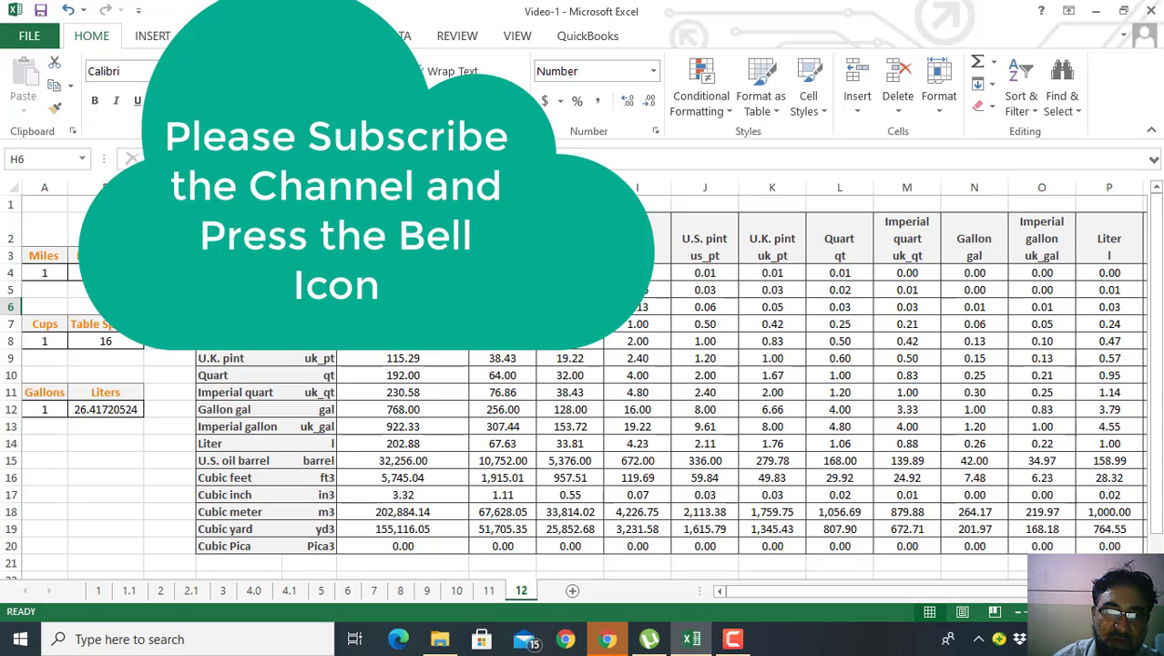
pyautogui.click(572, 324)
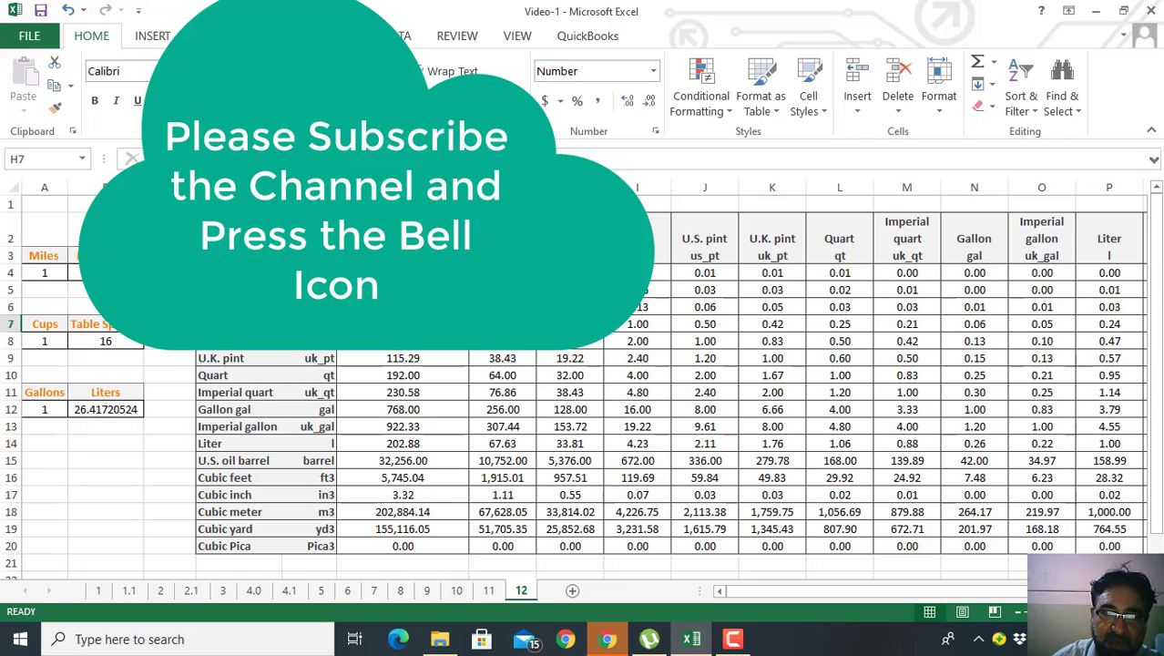
pyautogui.click(583, 346)
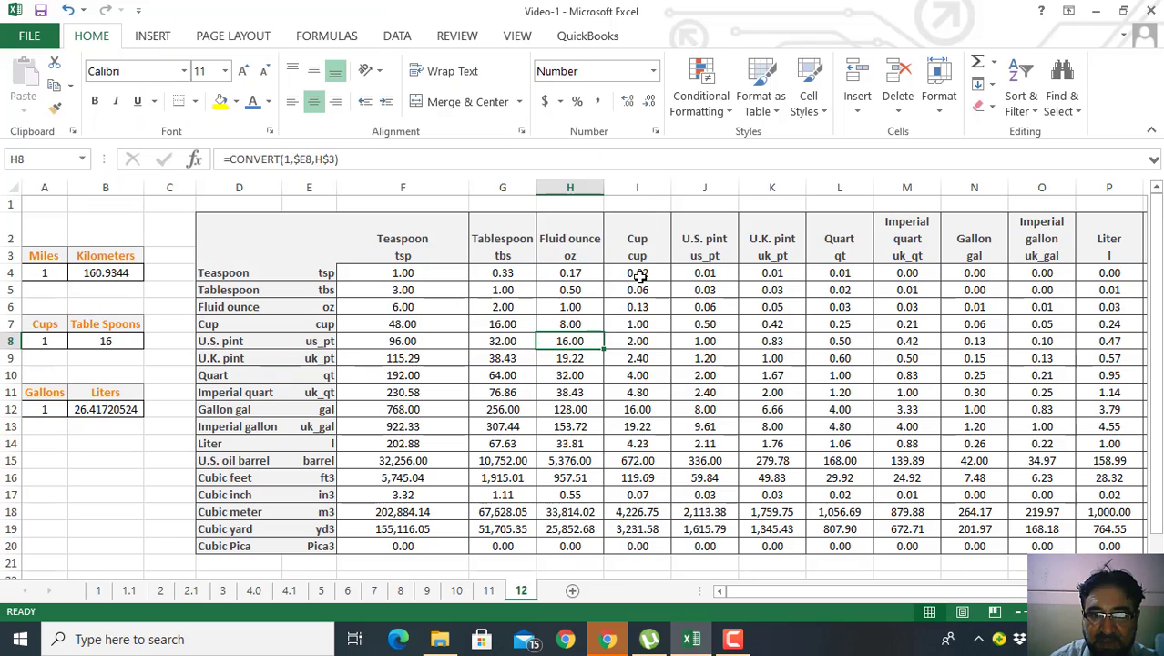
# Check the CONVERT formulas in the cup, U.S. pint and U.K. pint columns at I6, J4 and K4
pyautogui.click(638, 306)
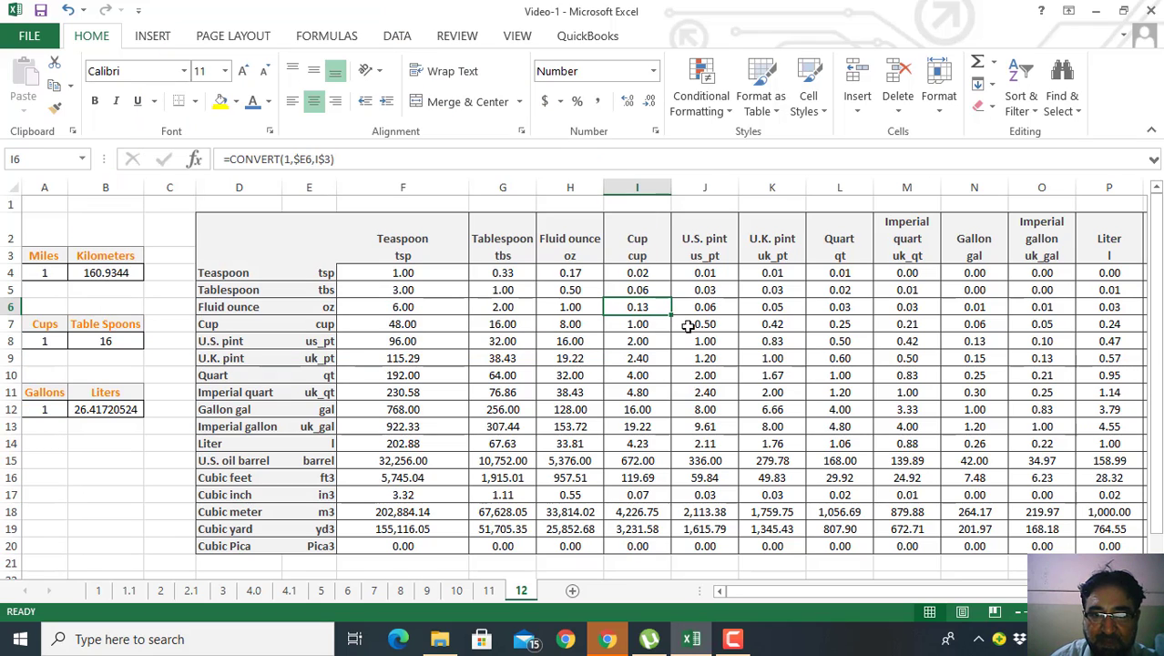
pyautogui.click(720, 274)
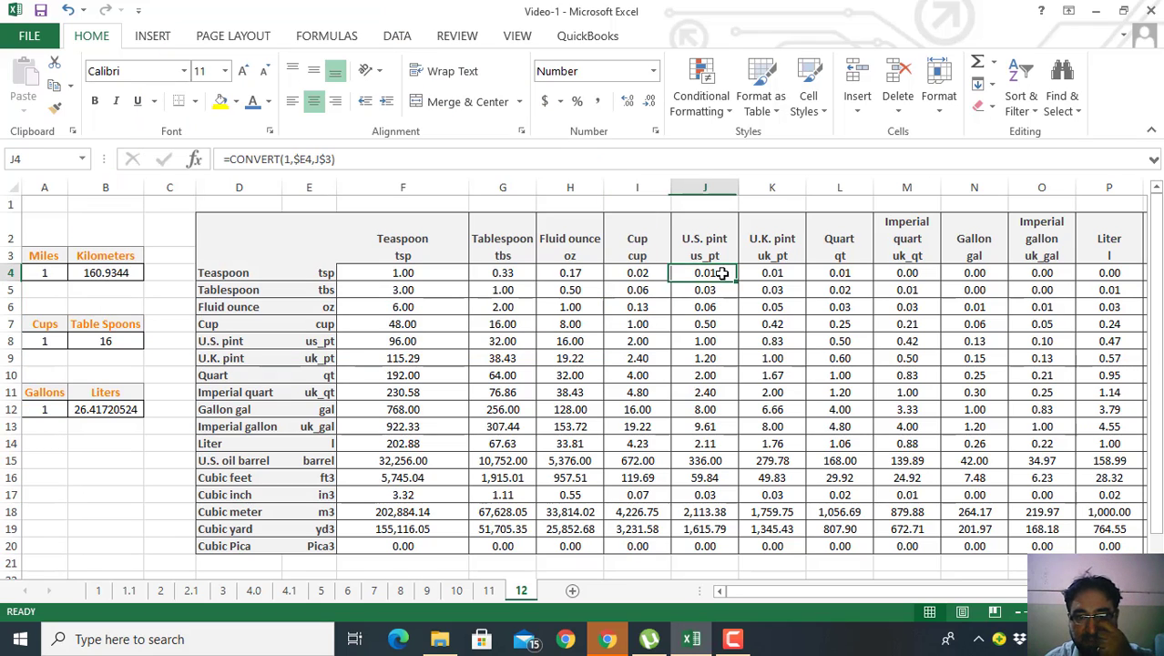
pyautogui.click(771, 272)
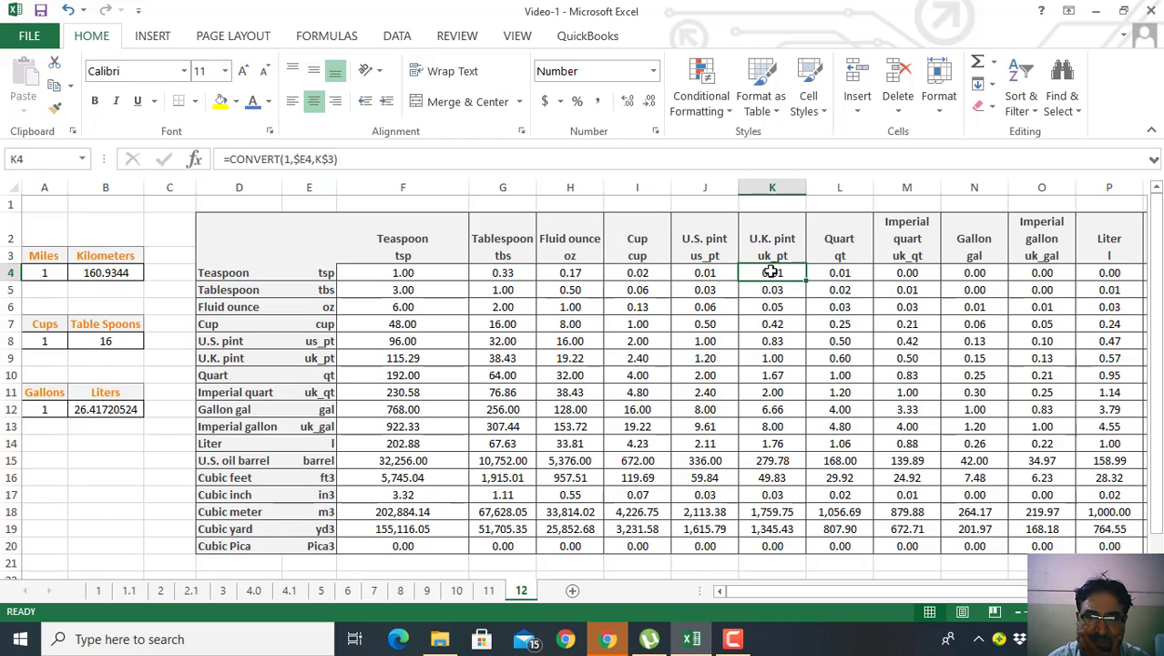
# Check the CONVERT formulas in the quart through U.S. oil barrel columns at L4, M5, N5, O4, P4 and Q9
pyautogui.click(847, 276)
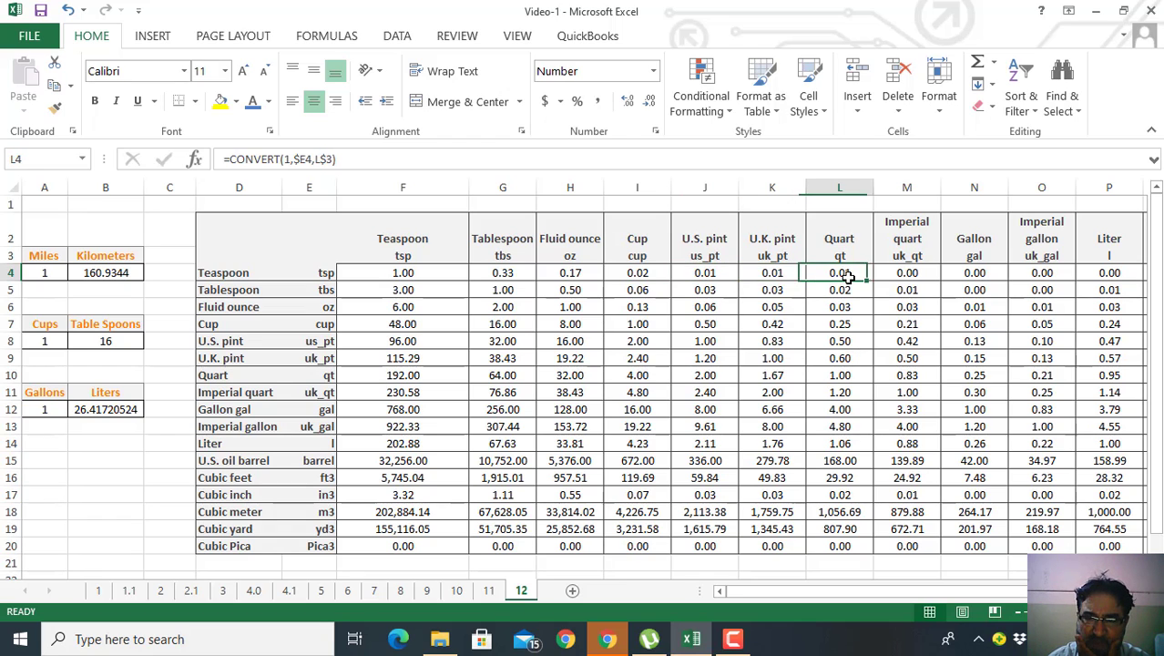
pyautogui.click(908, 290)
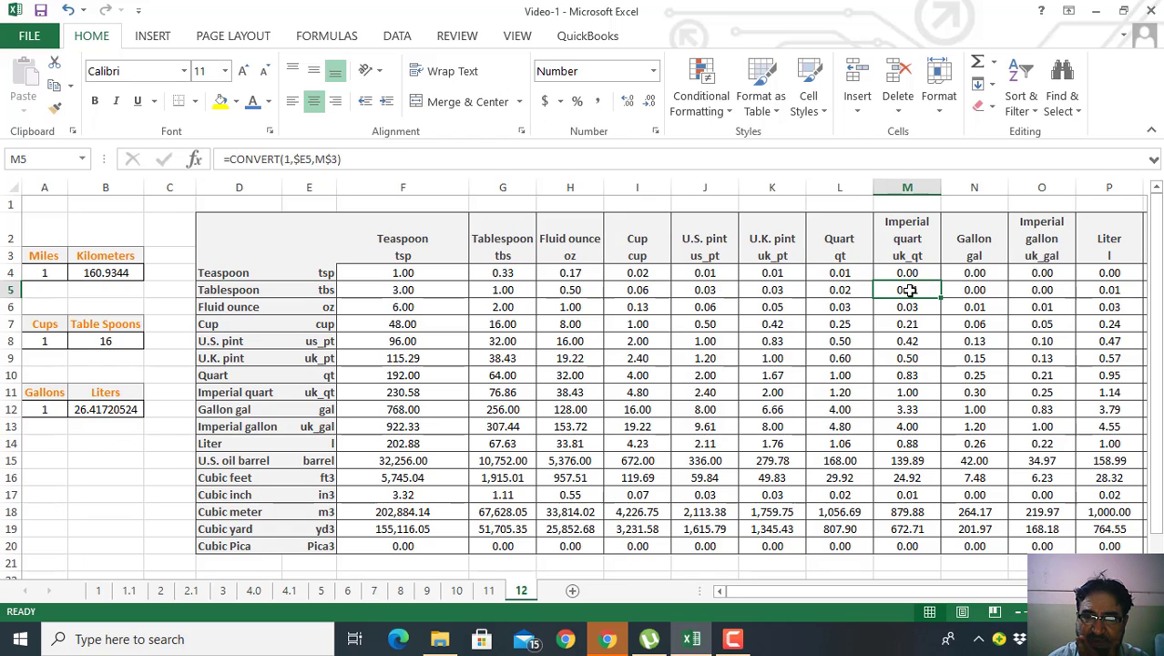
pyautogui.click(975, 291)
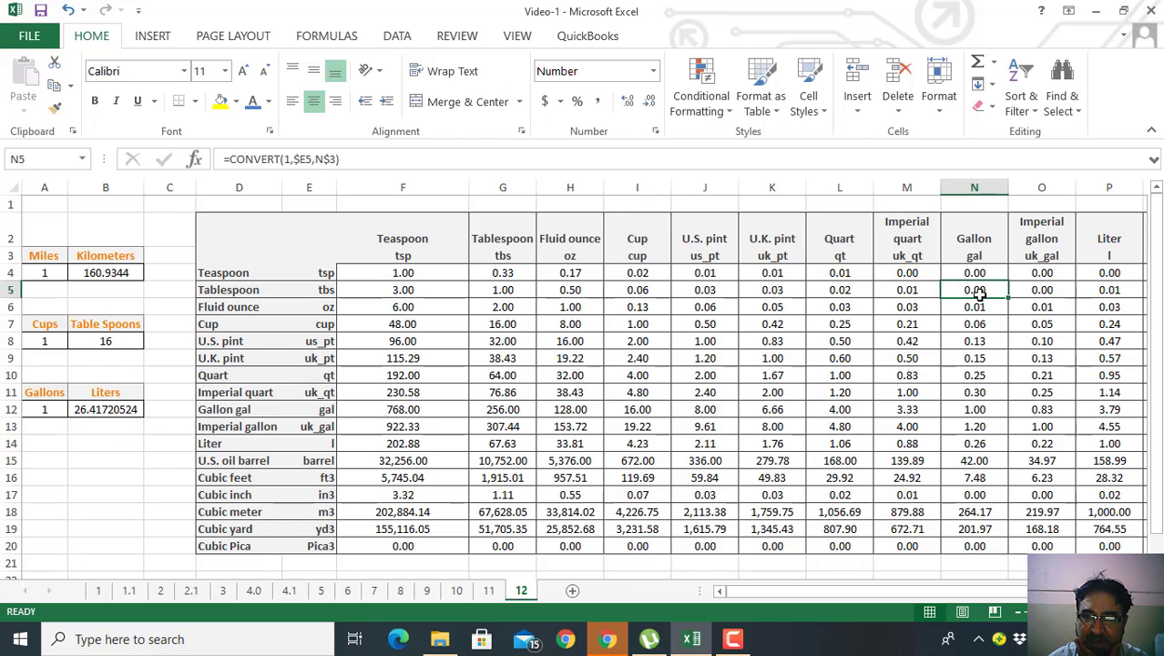
pyautogui.click(1041, 277)
pyautogui.click(1112, 276)
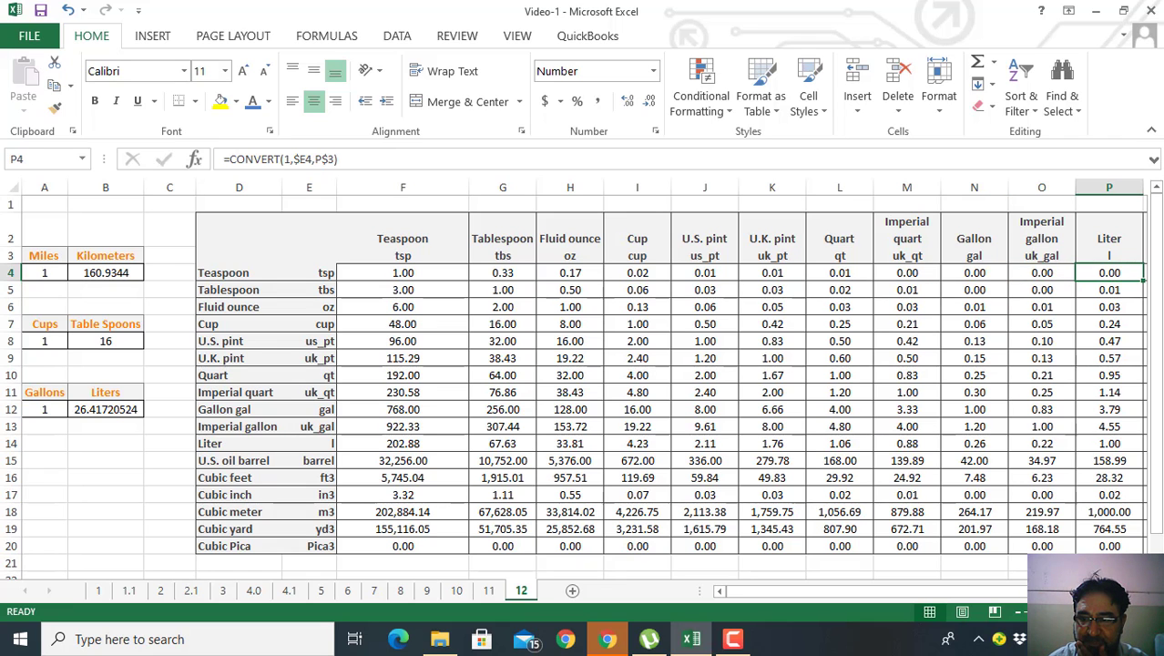
pyautogui.hscroll(4, 962, 278)
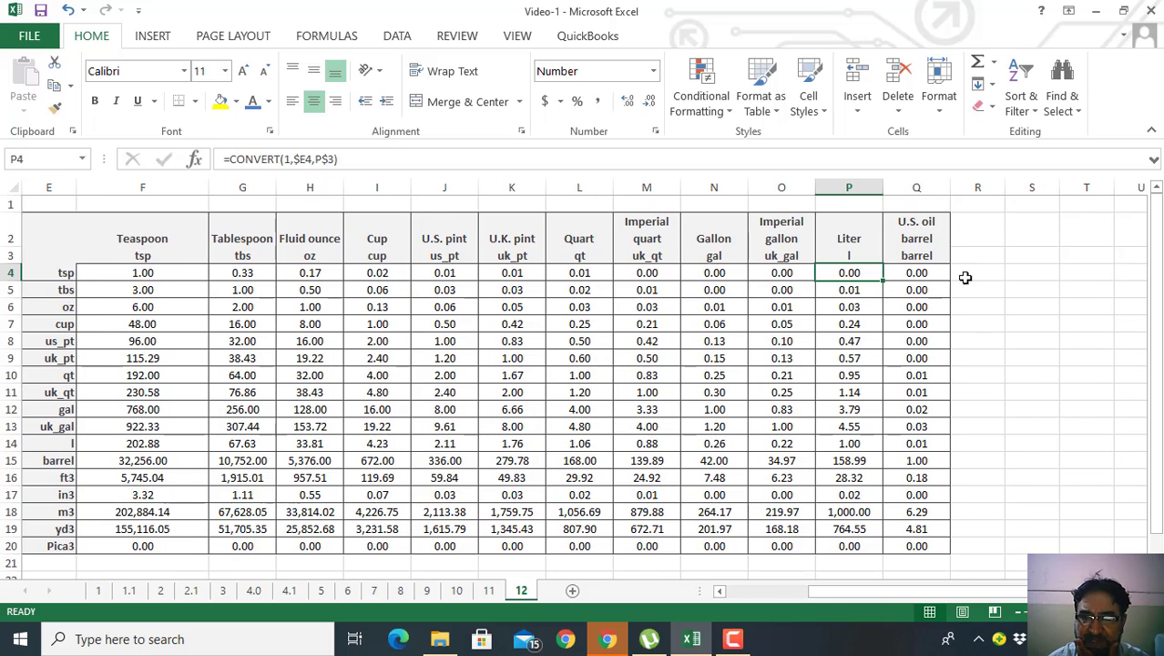
pyautogui.click(912, 352)
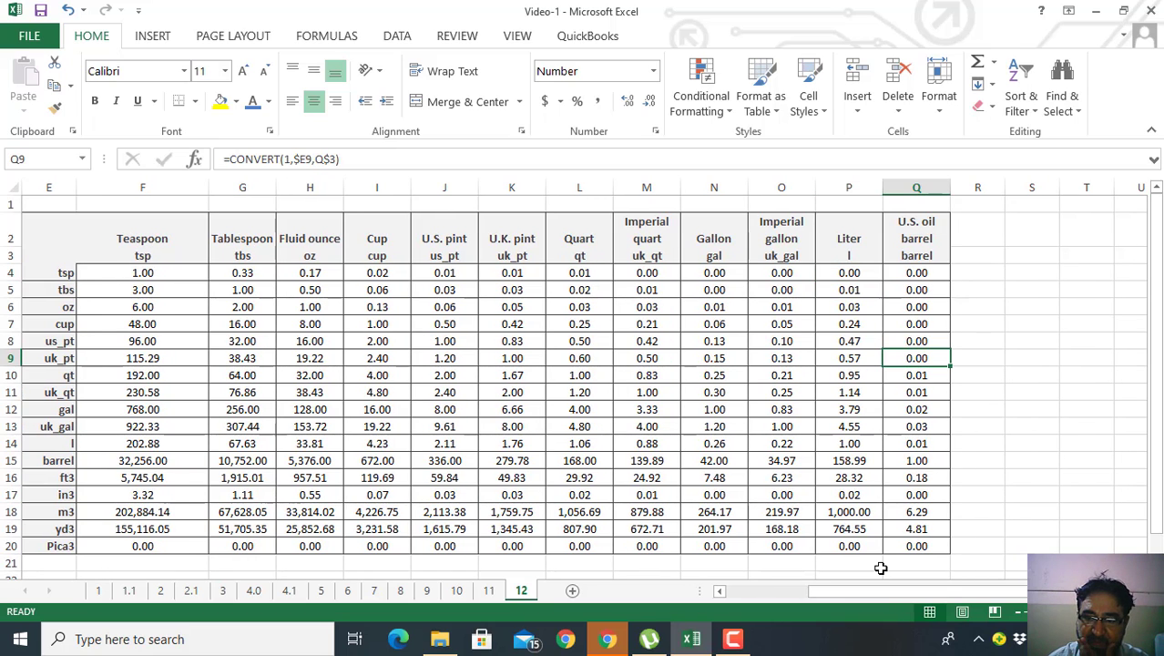
pyautogui.moveTo(735, 637)
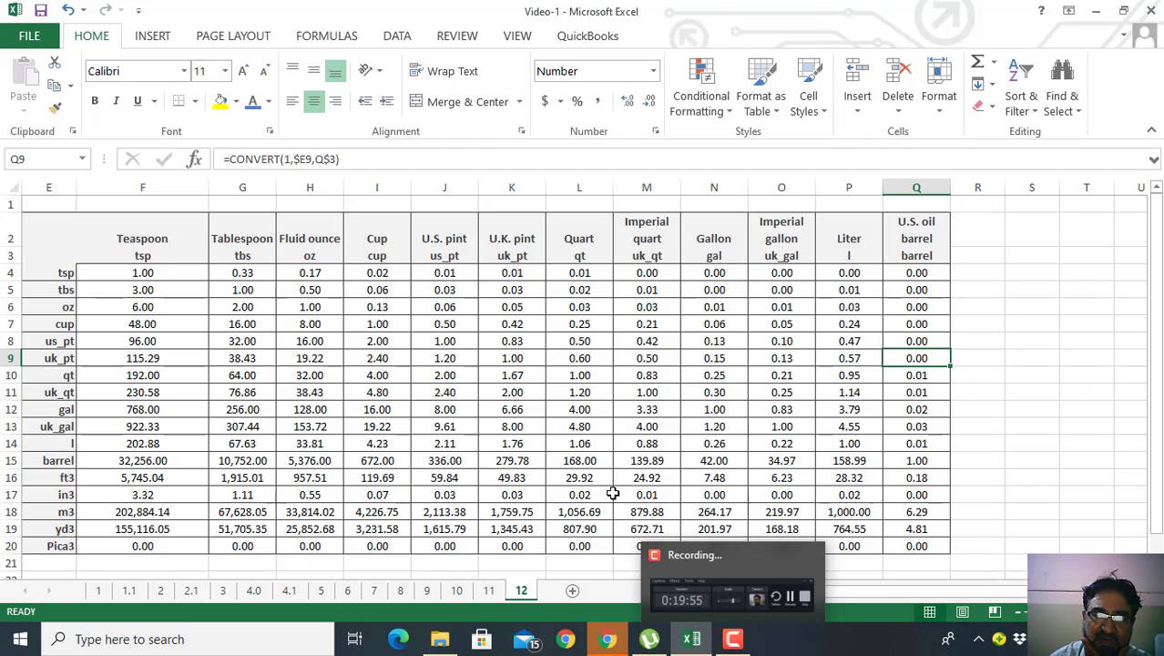
pyautogui.click(734, 641)
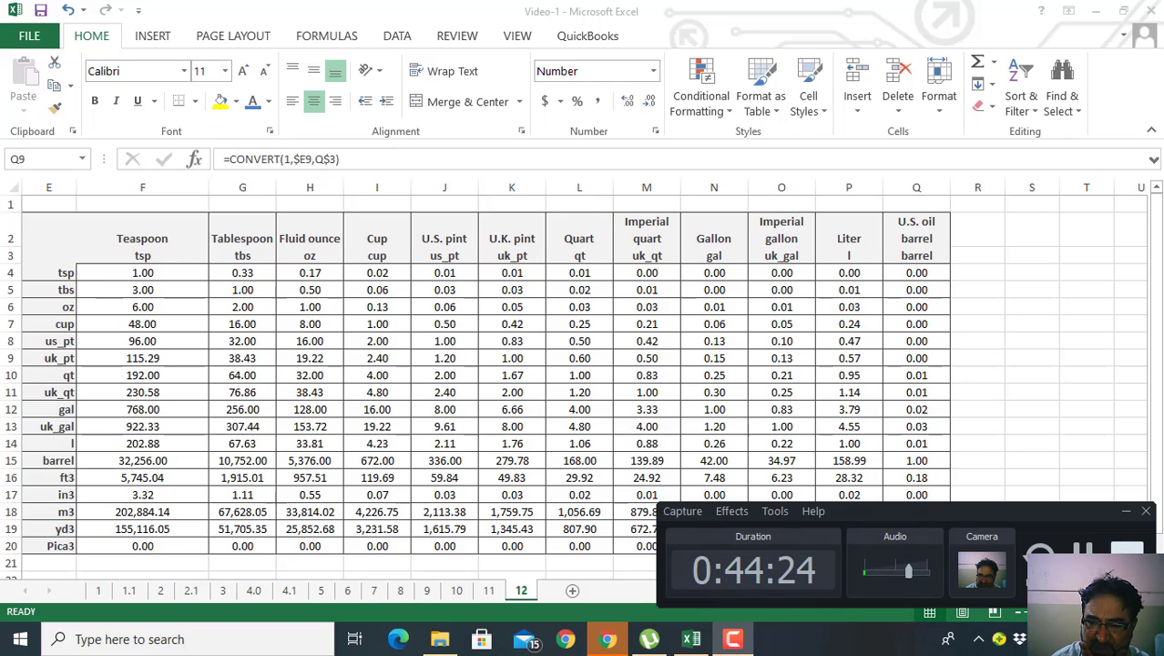
pyautogui.moveTo(1130, 566)
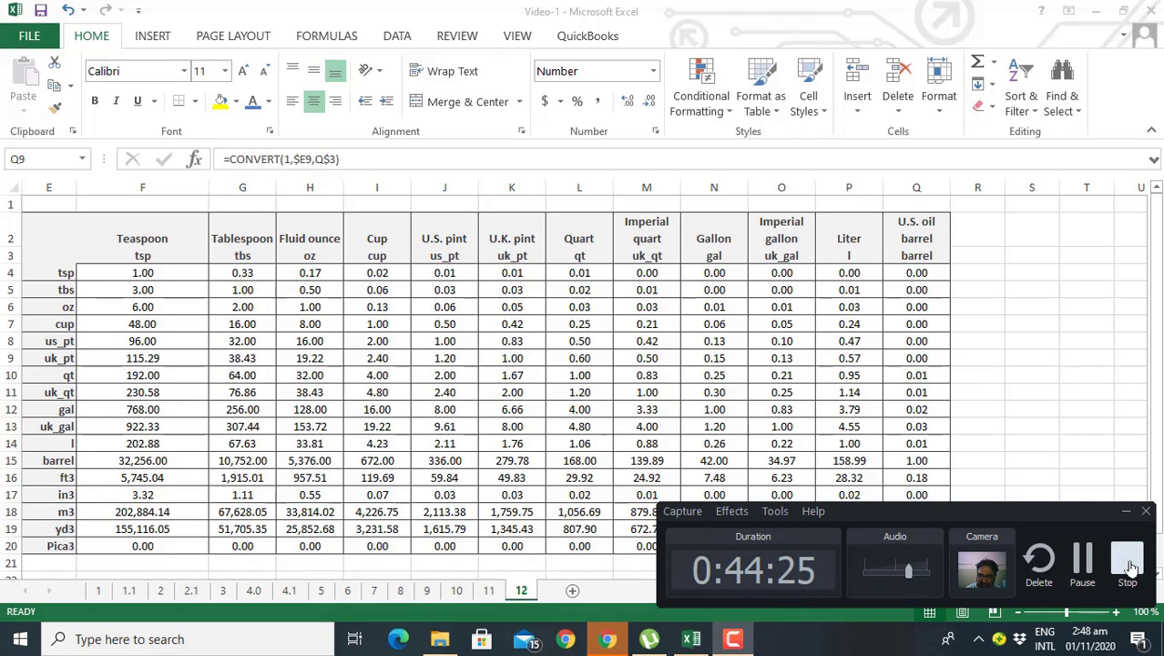